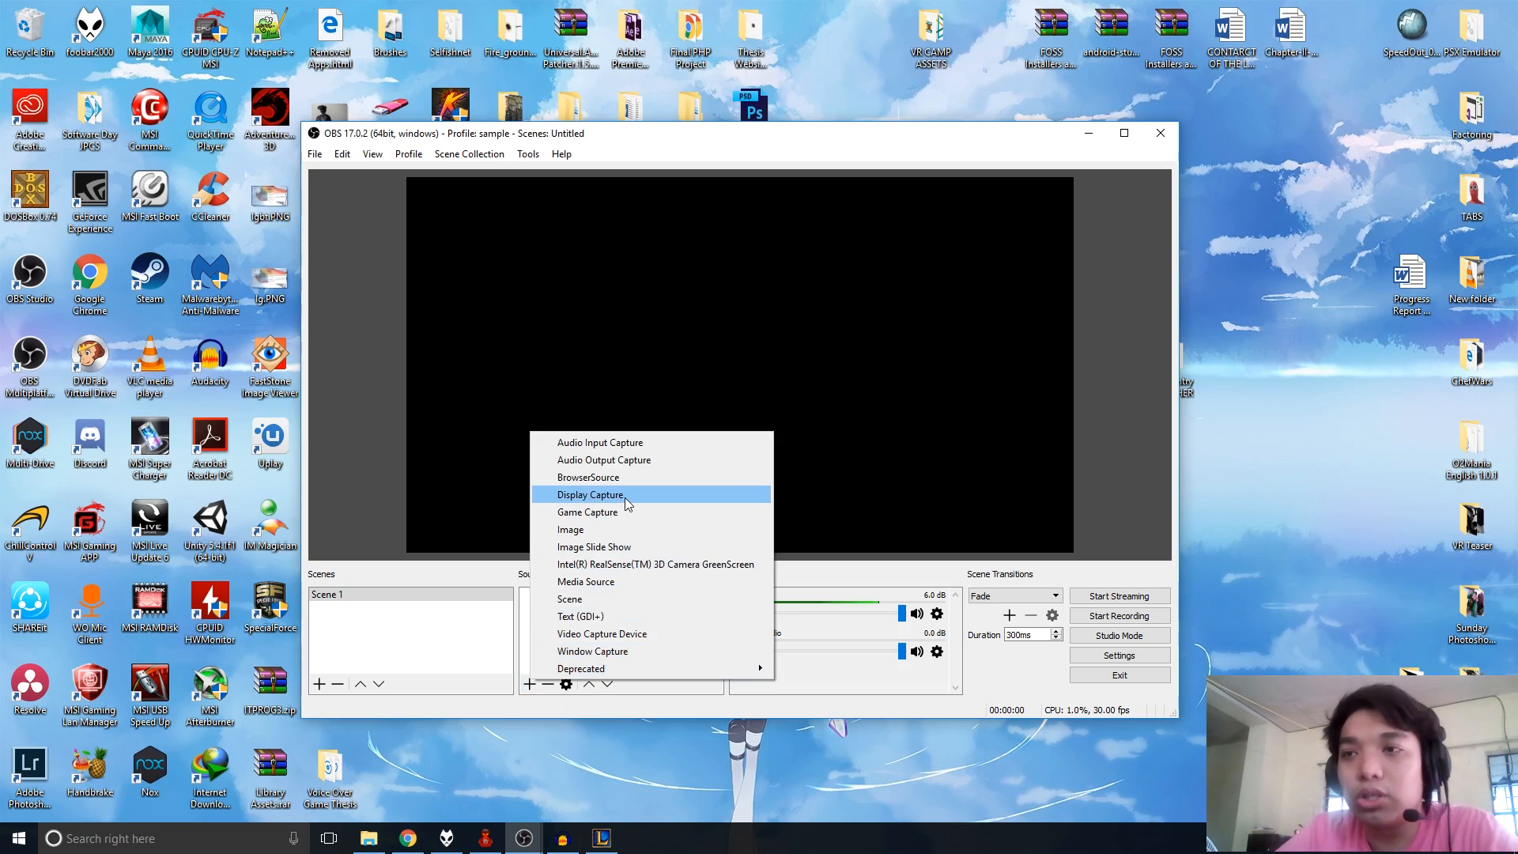
Step: Add a new visible Display Capture source to Scene 1 with its default name and settings
left_click(503, 621)
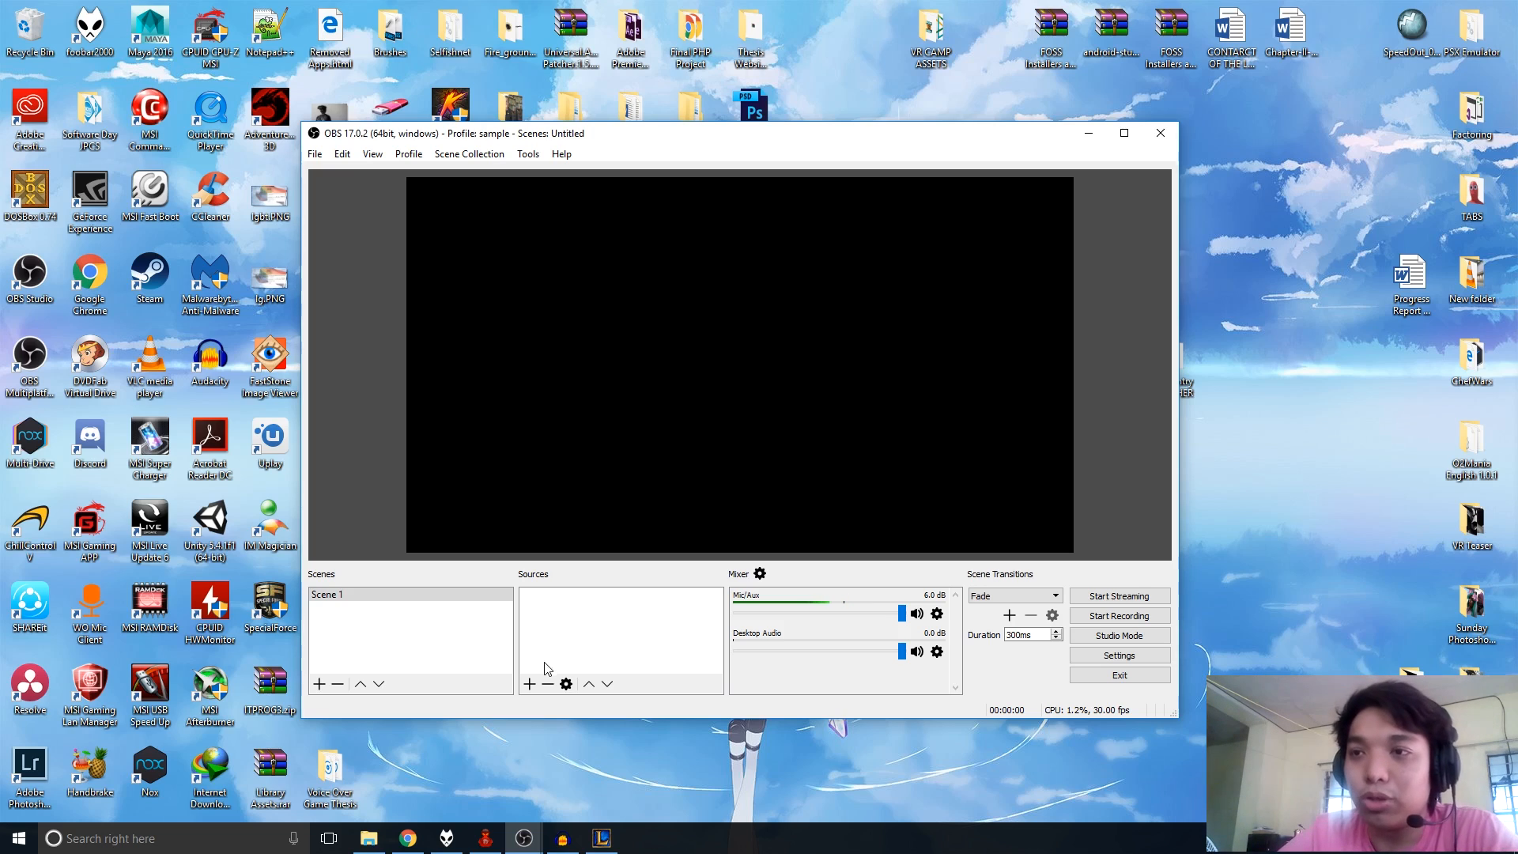
left_click(529, 683)
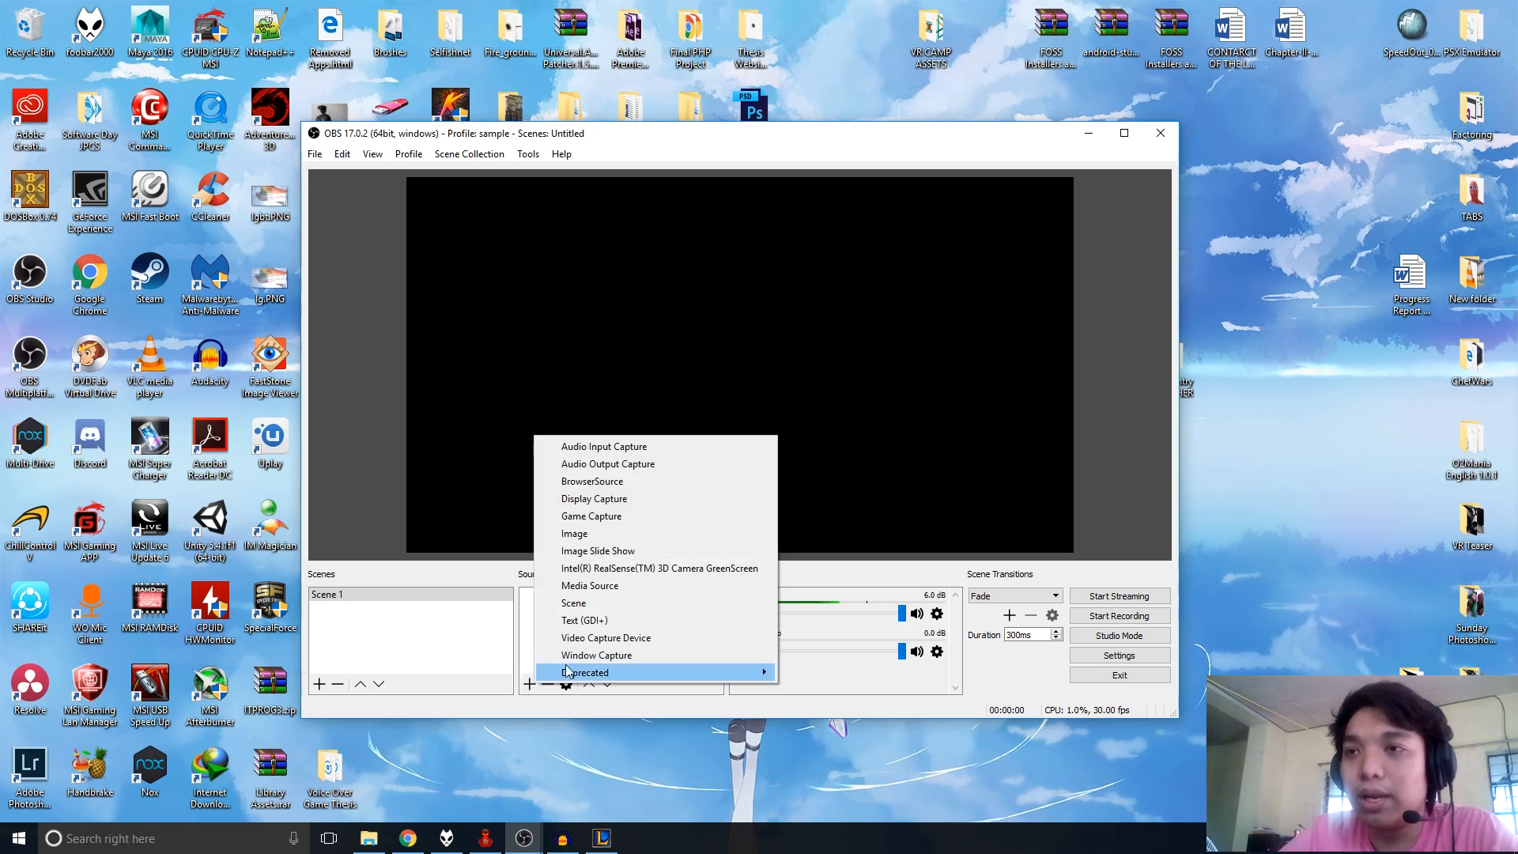
left_click(589, 499)
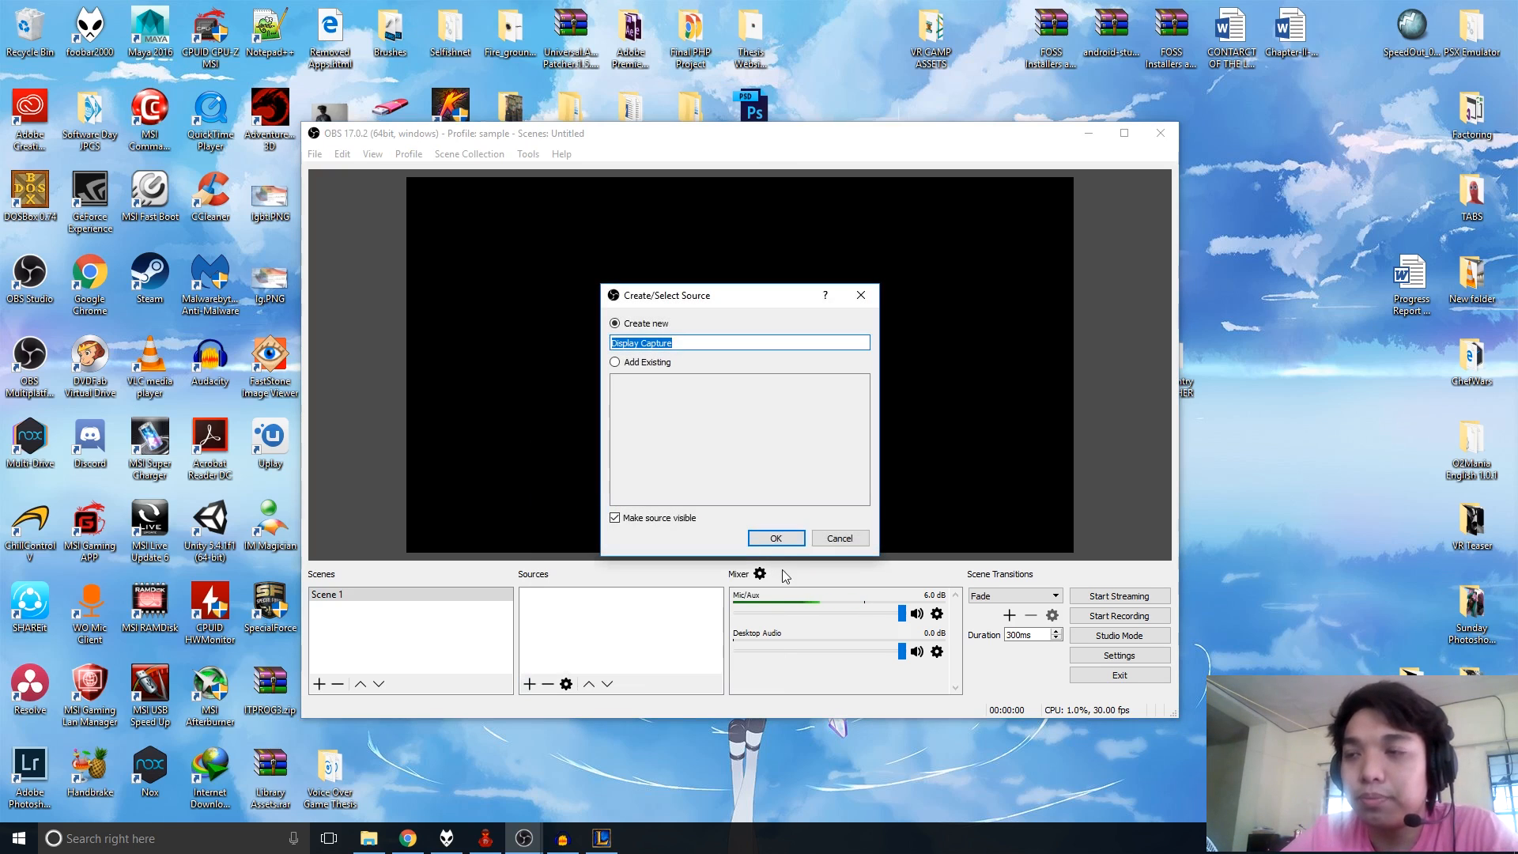
left_click(775, 538)
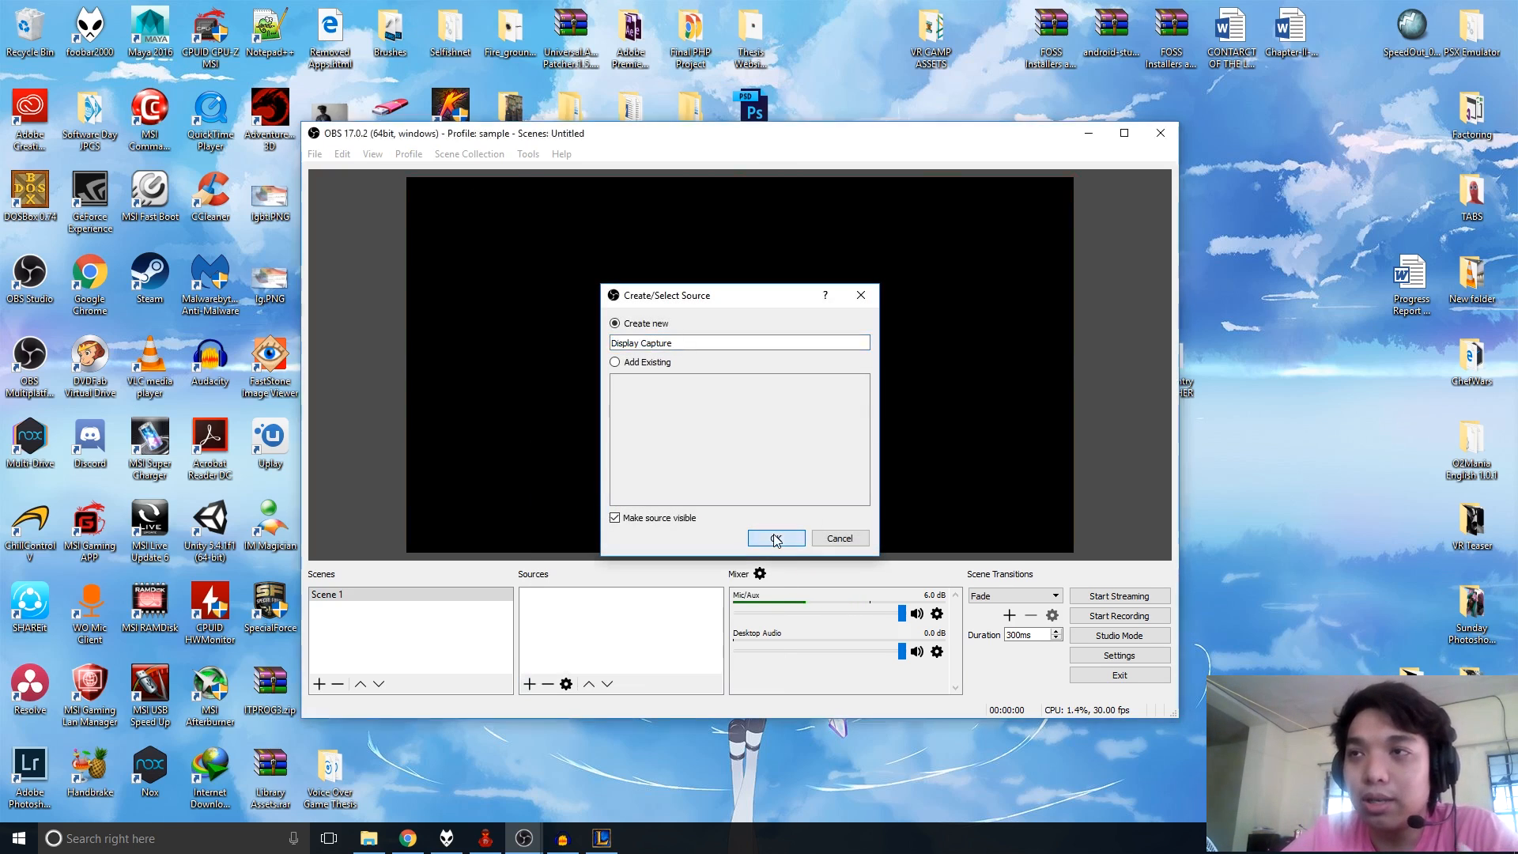
left_click(918, 650)
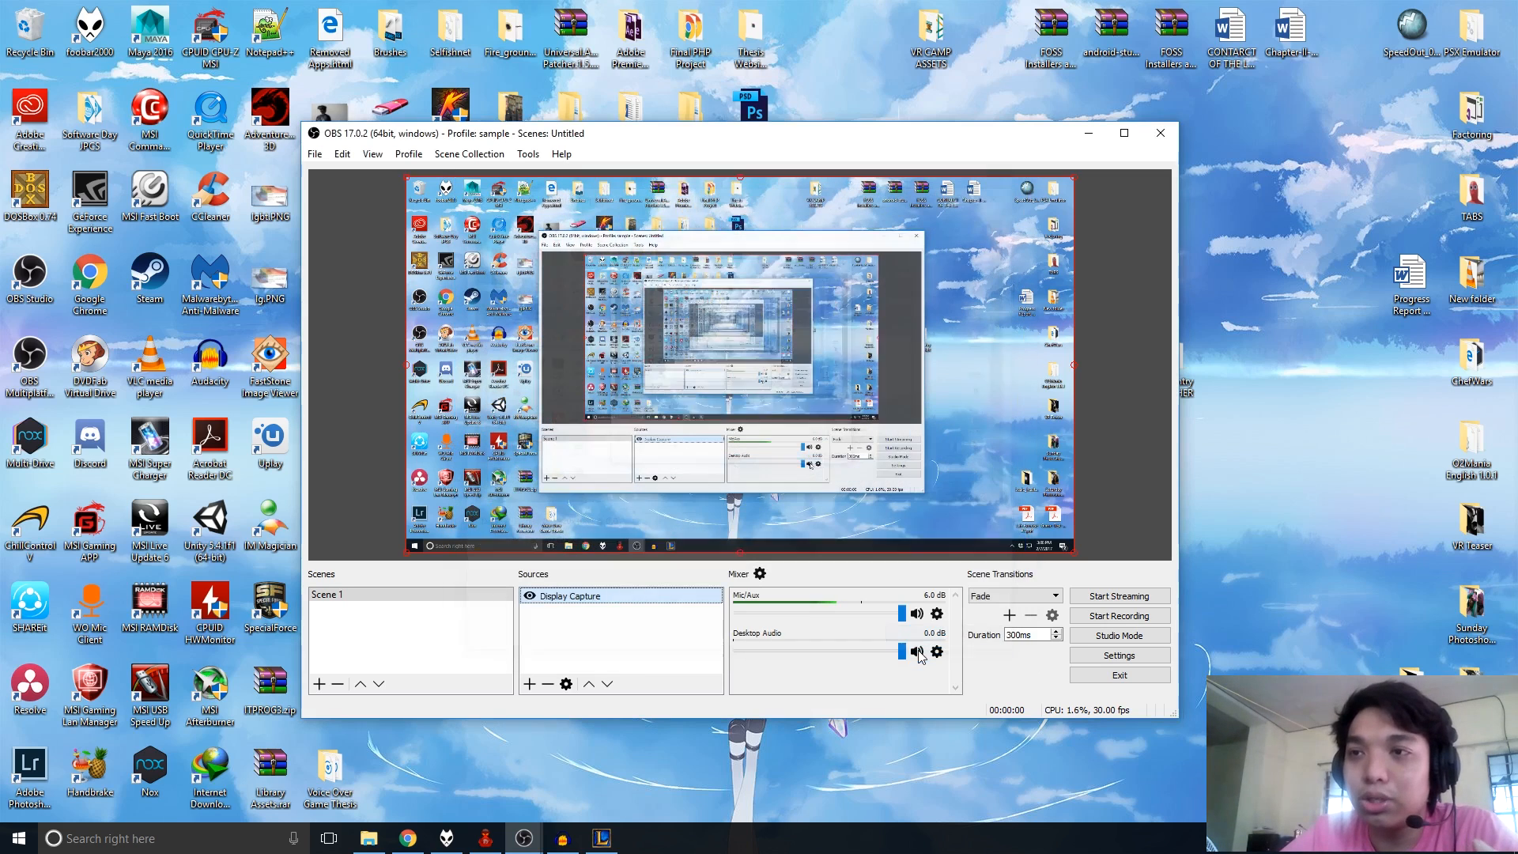
left_click(624, 653)
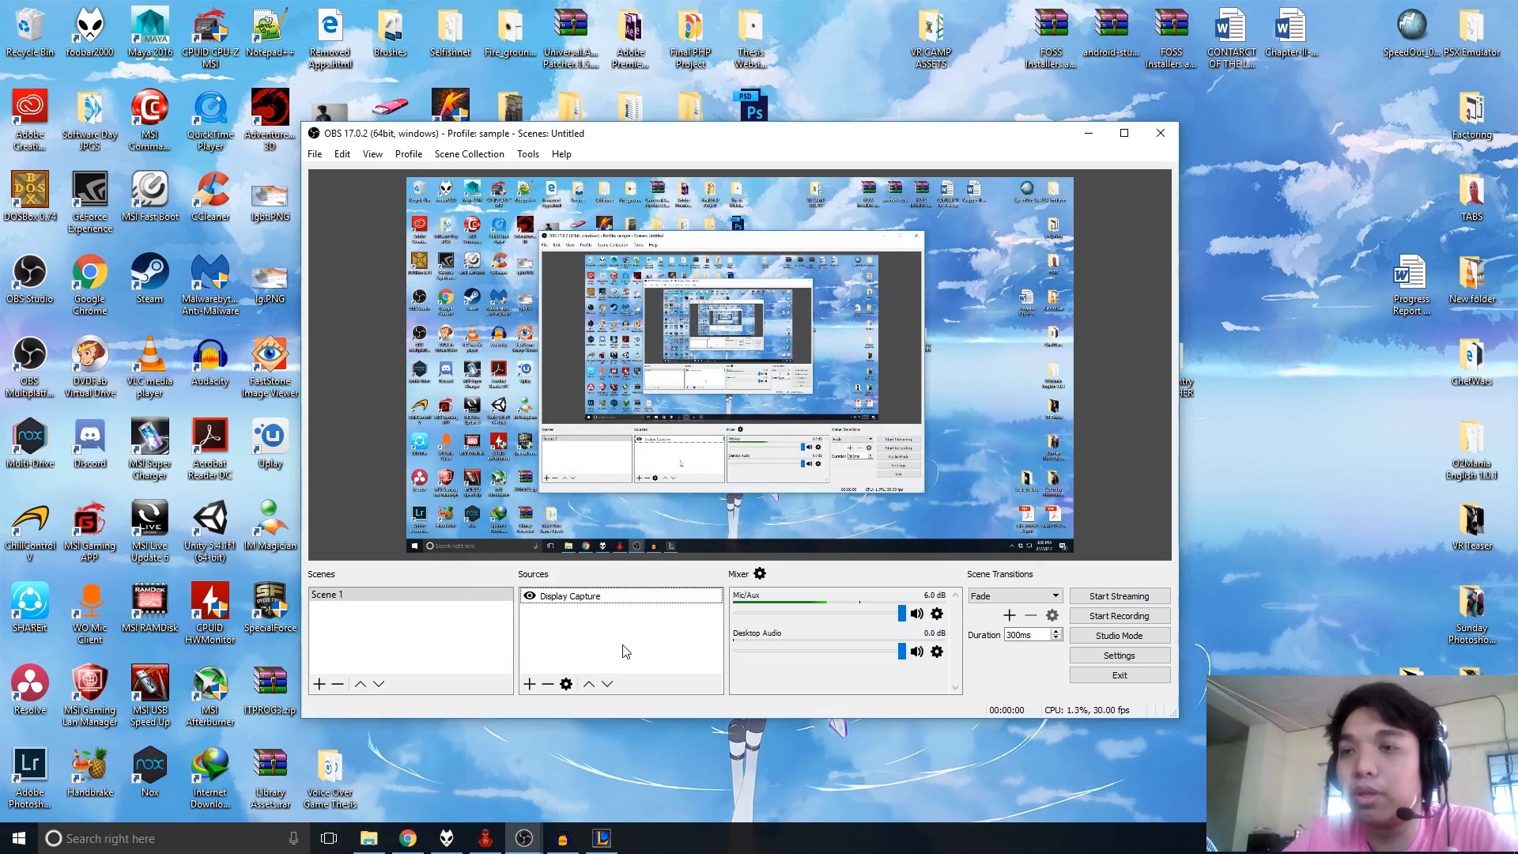
Step: Switch to the League of Legends client and start a custom game on Summoner's Rift with Blind Pick
mouse_move(605, 838)
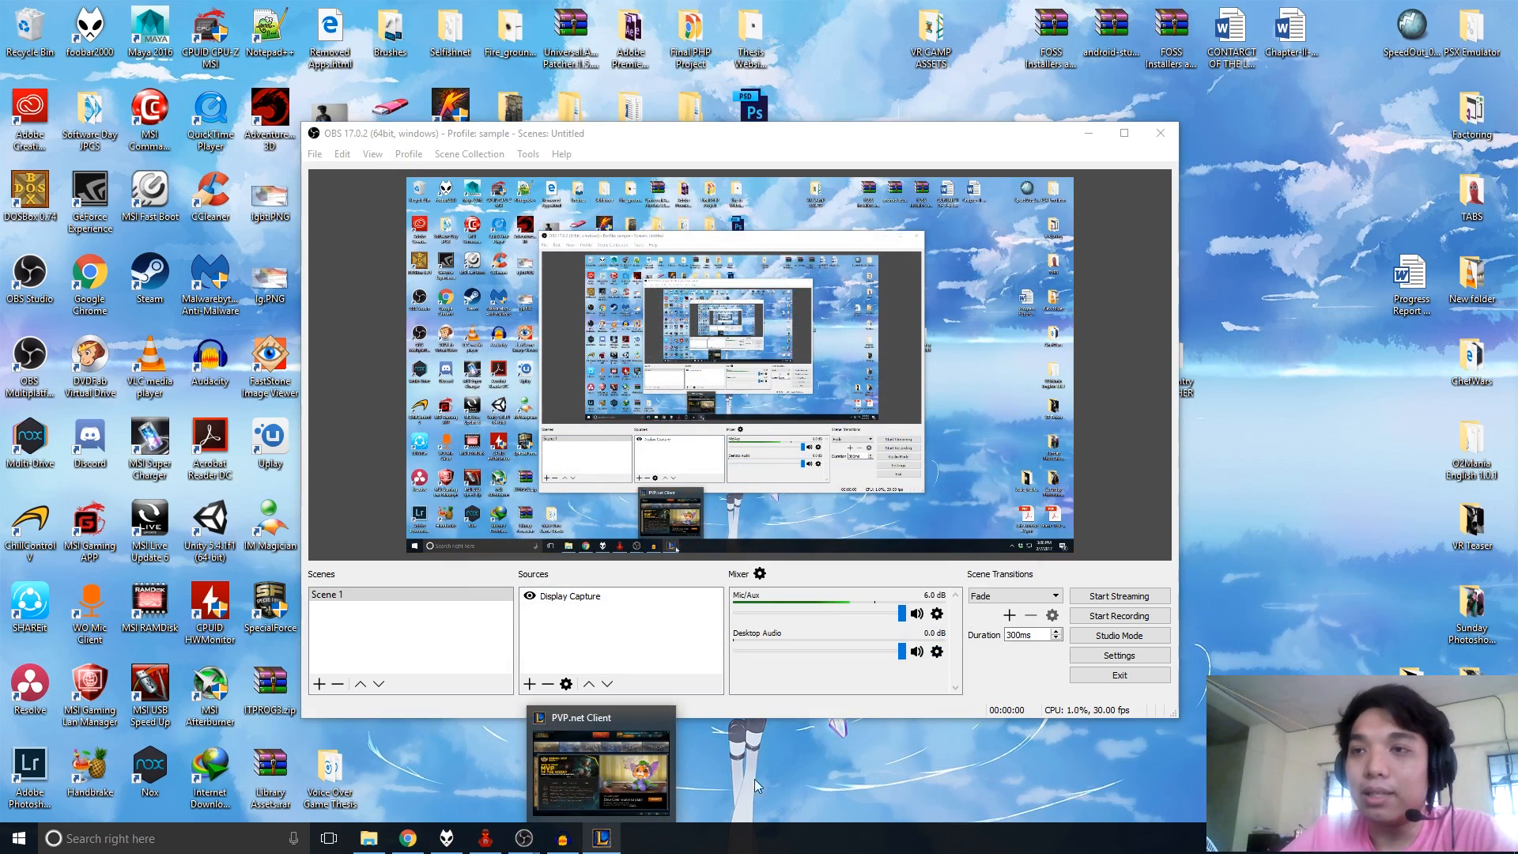
left_click(665, 650)
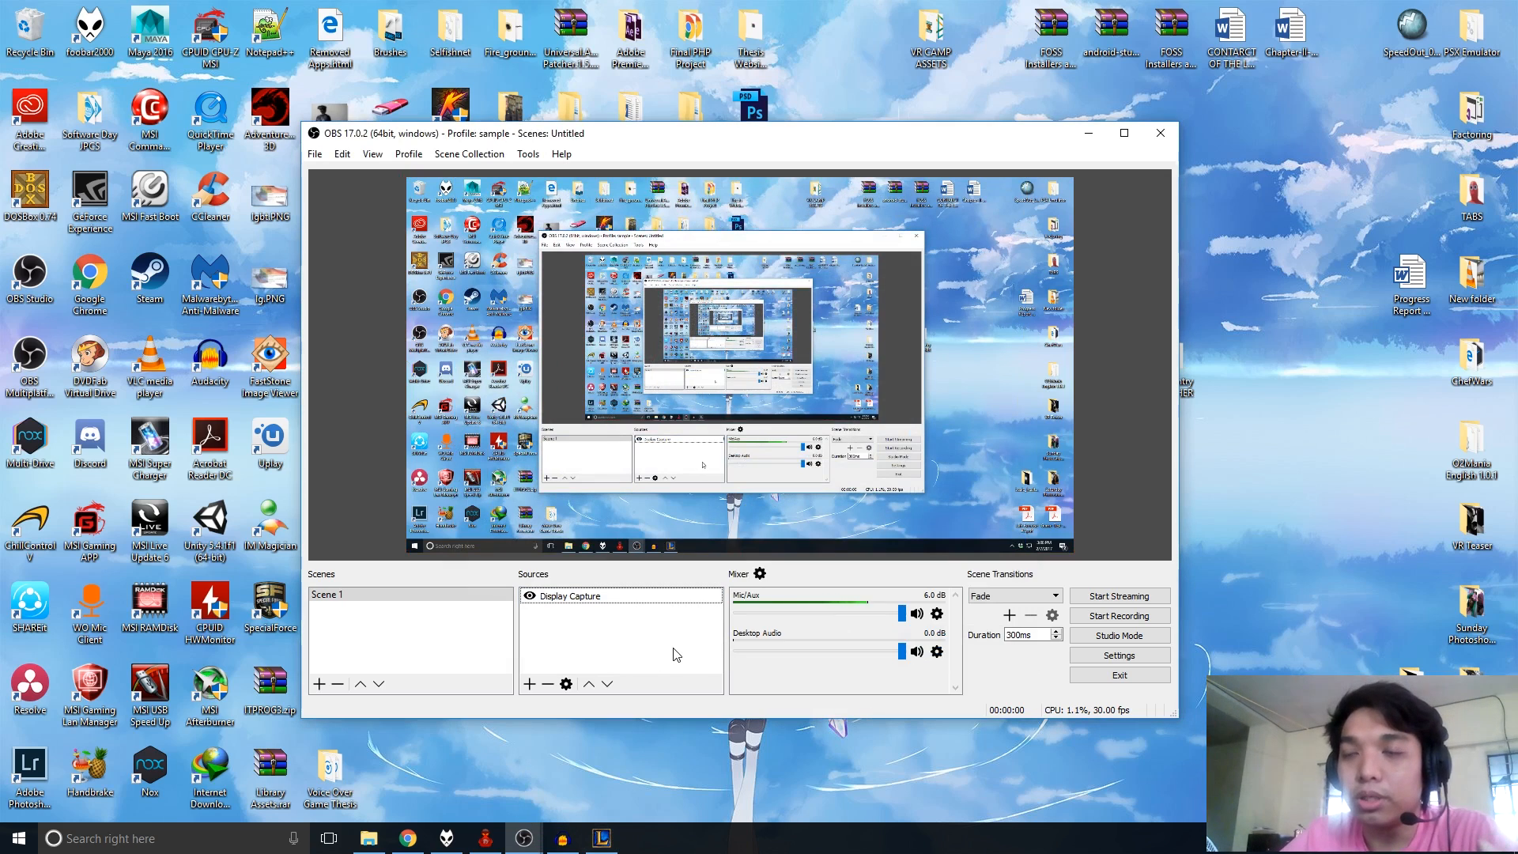
left_click(605, 838)
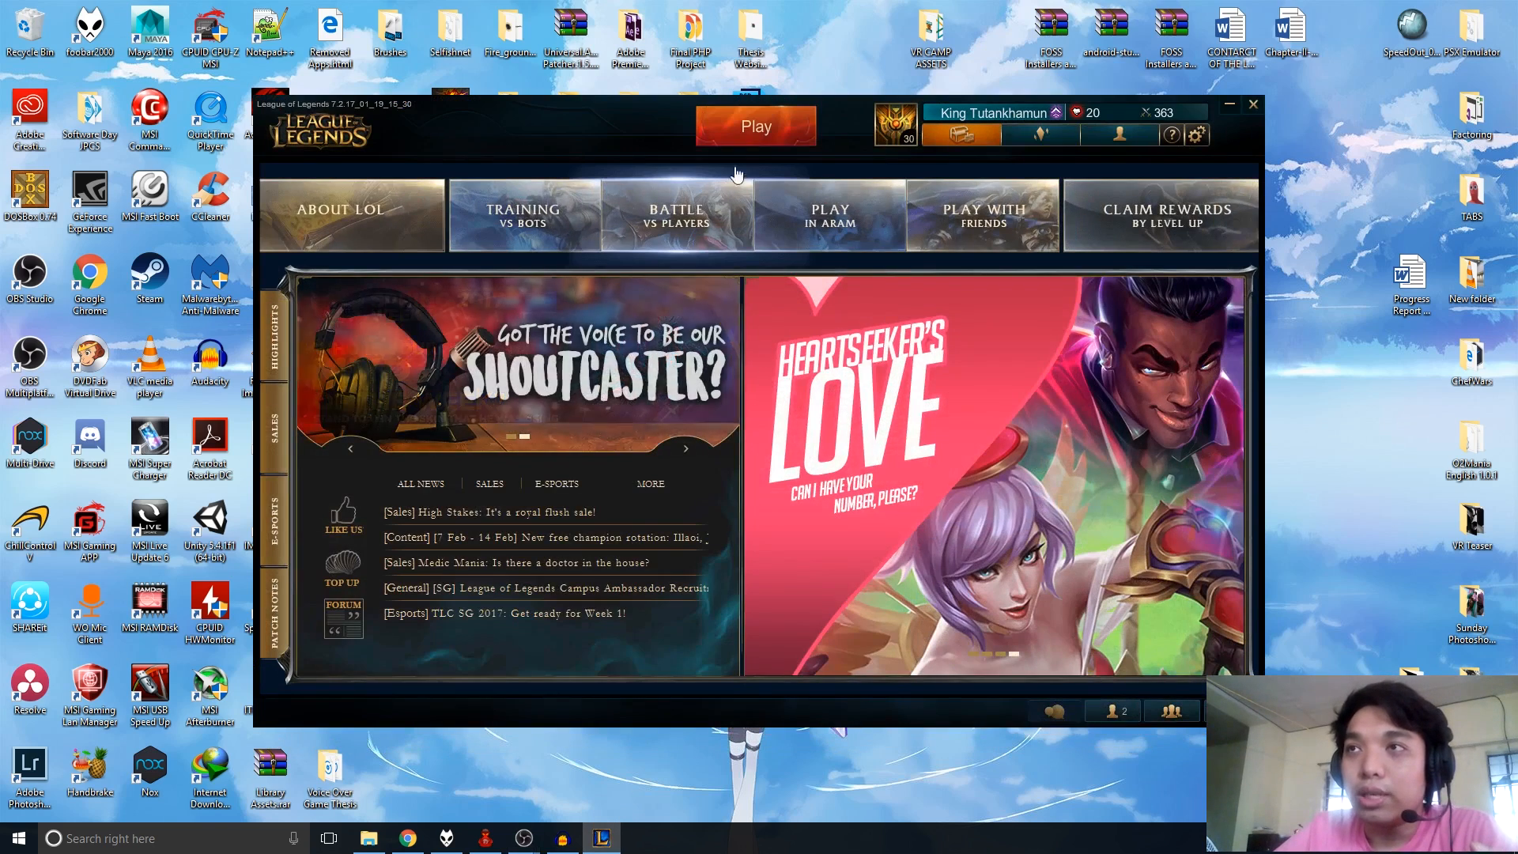
left_click(747, 131)
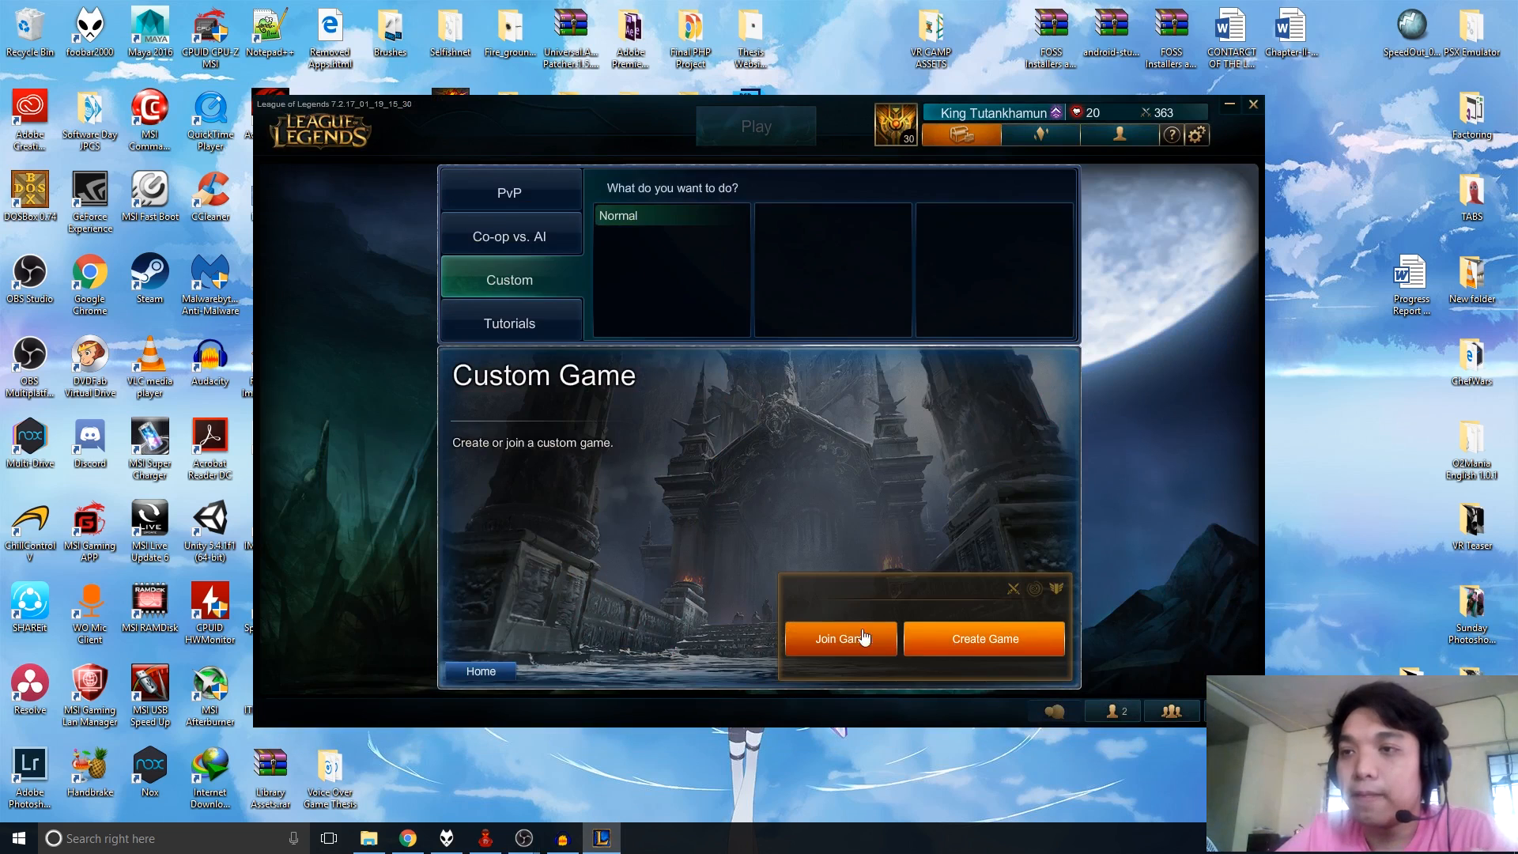
left_click(984, 638)
left_click(746, 668)
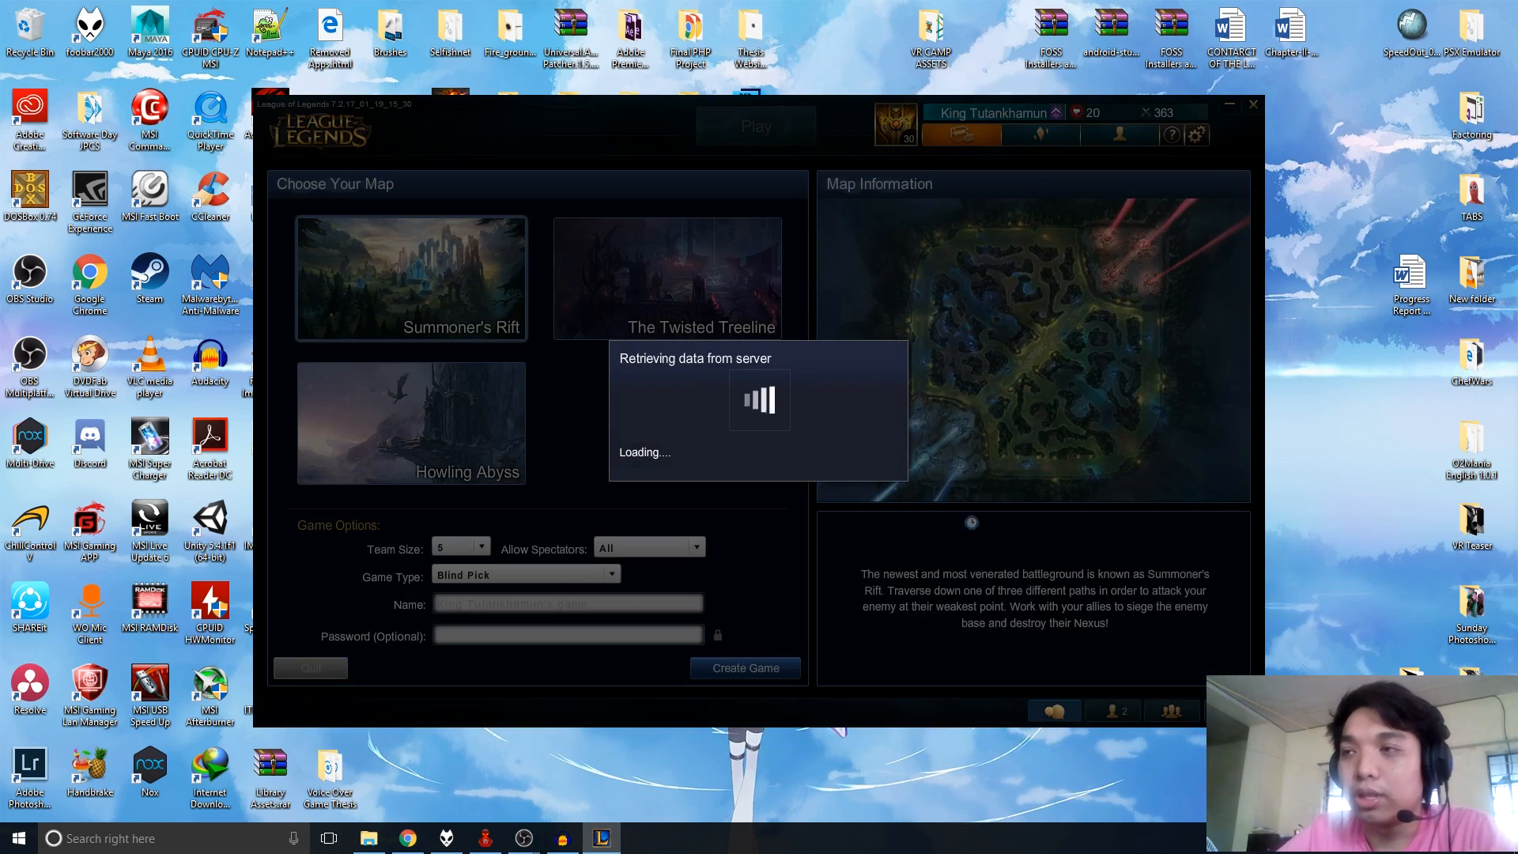
left_click(1193, 674)
left_click(712, 491)
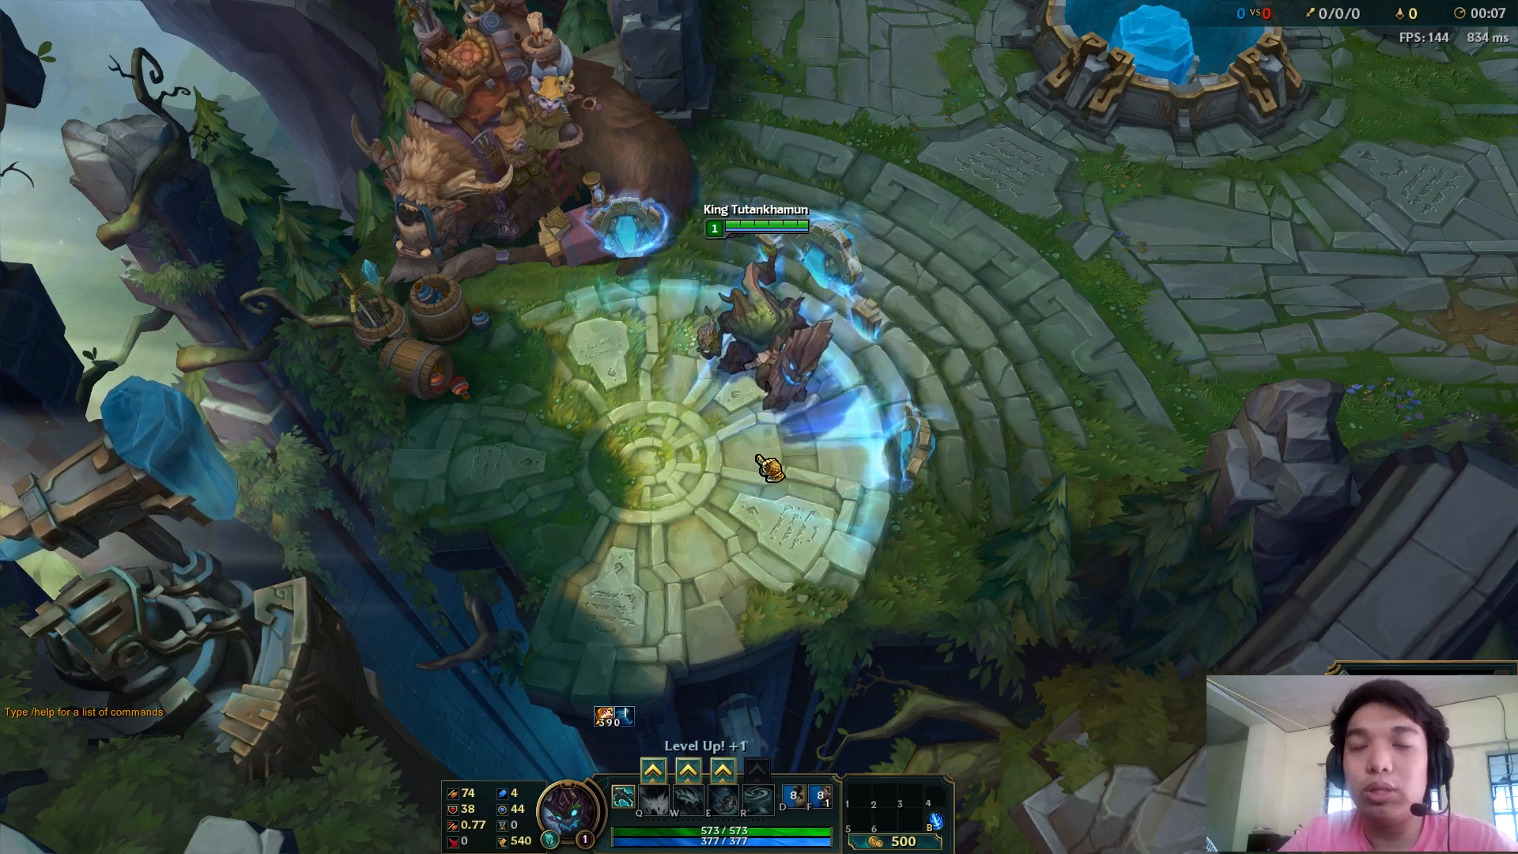
Step: Examine the Windowed Mode choices in the game's video options and leave the options without changes
key("Escape")
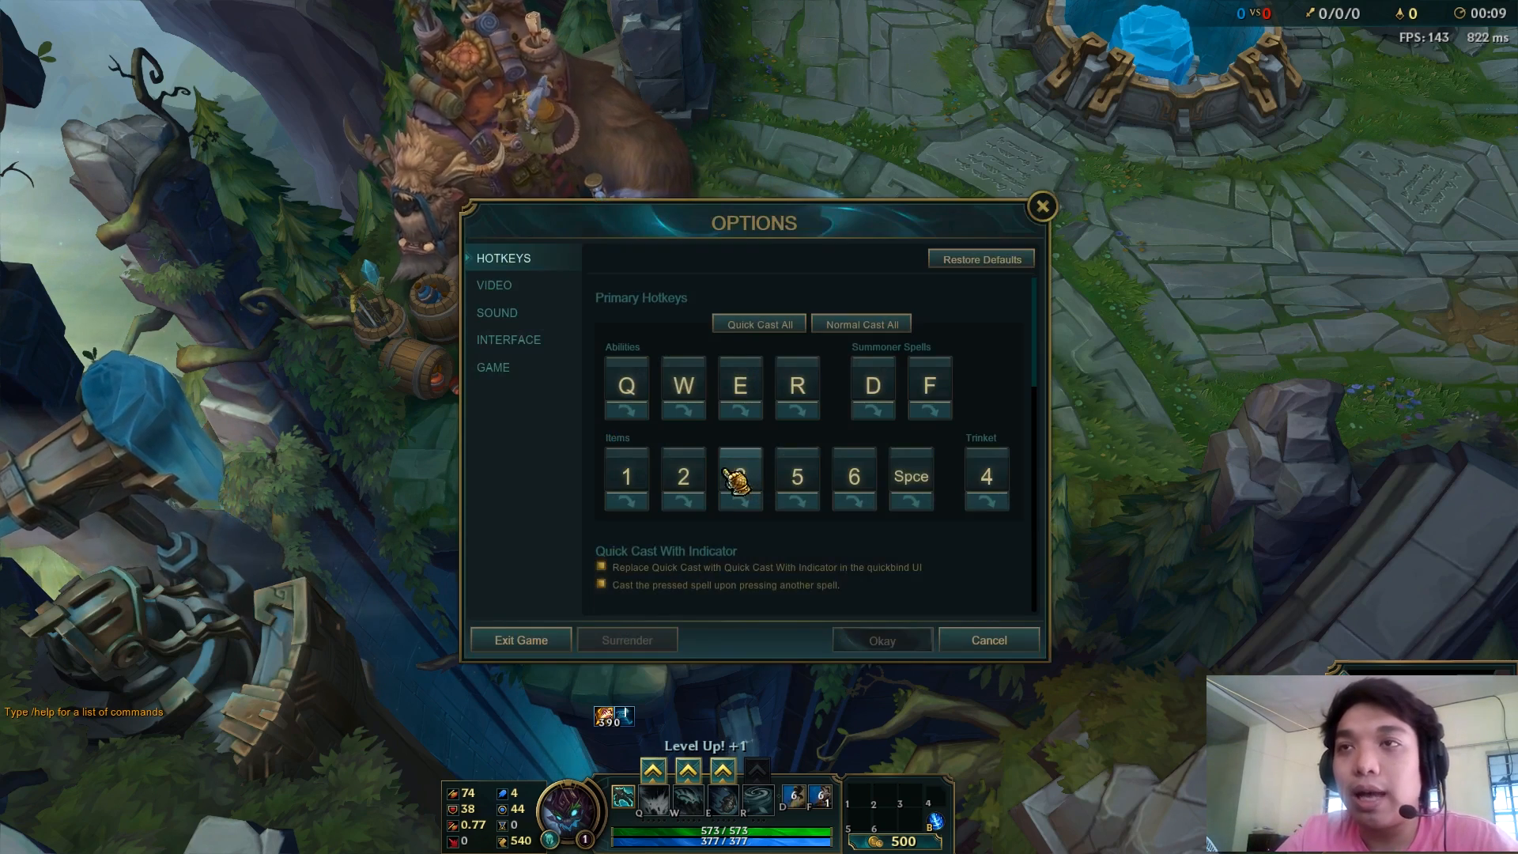
left_click(500, 286)
left_click(908, 314)
left_click(907, 315)
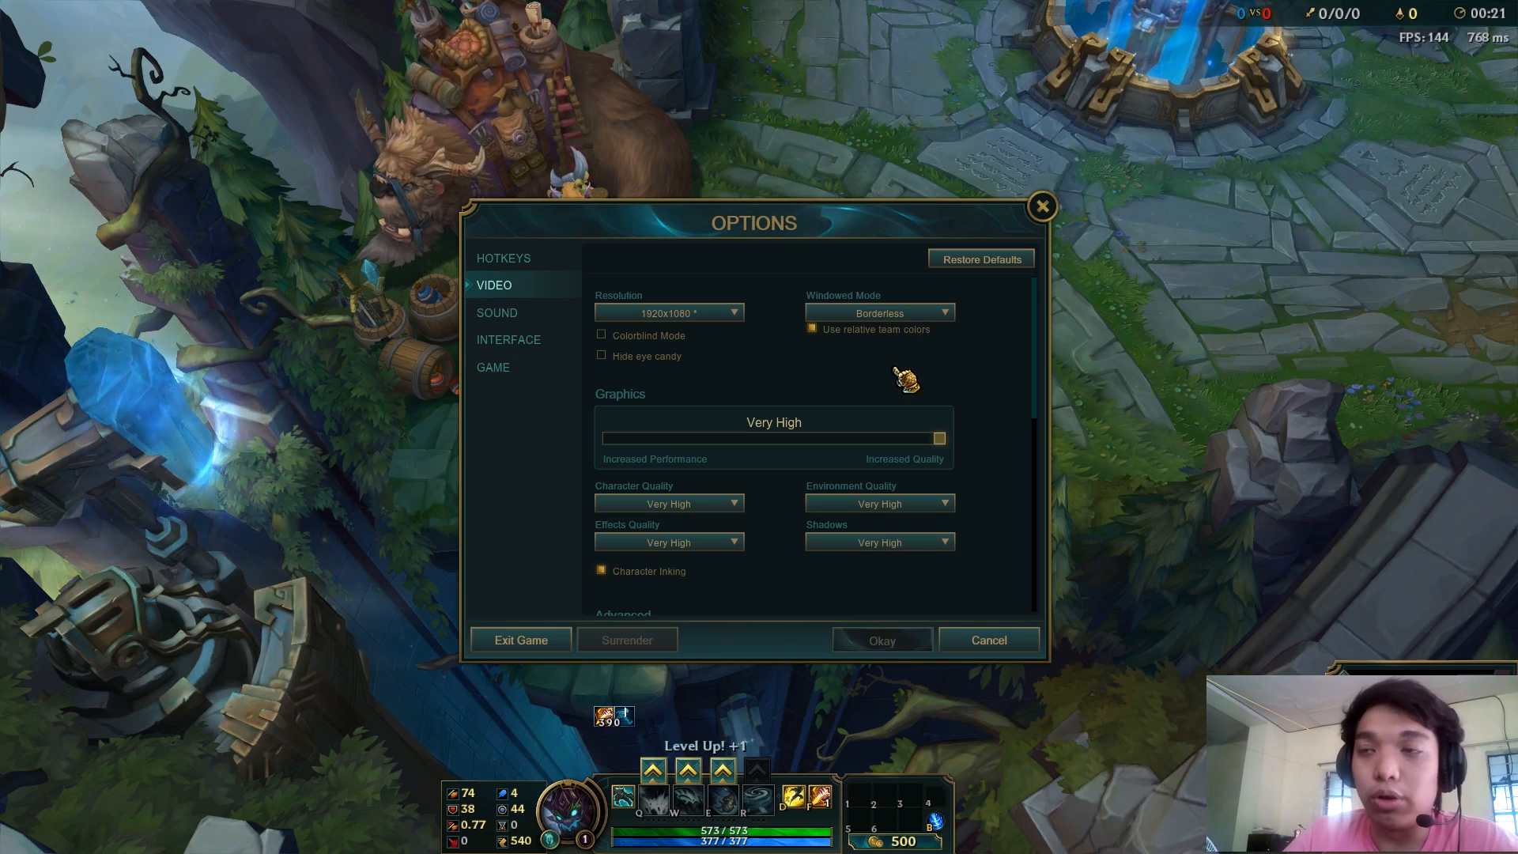
left_click(898, 314)
left_click(896, 316)
left_click(908, 316)
left_click(1031, 351)
left_click(878, 314)
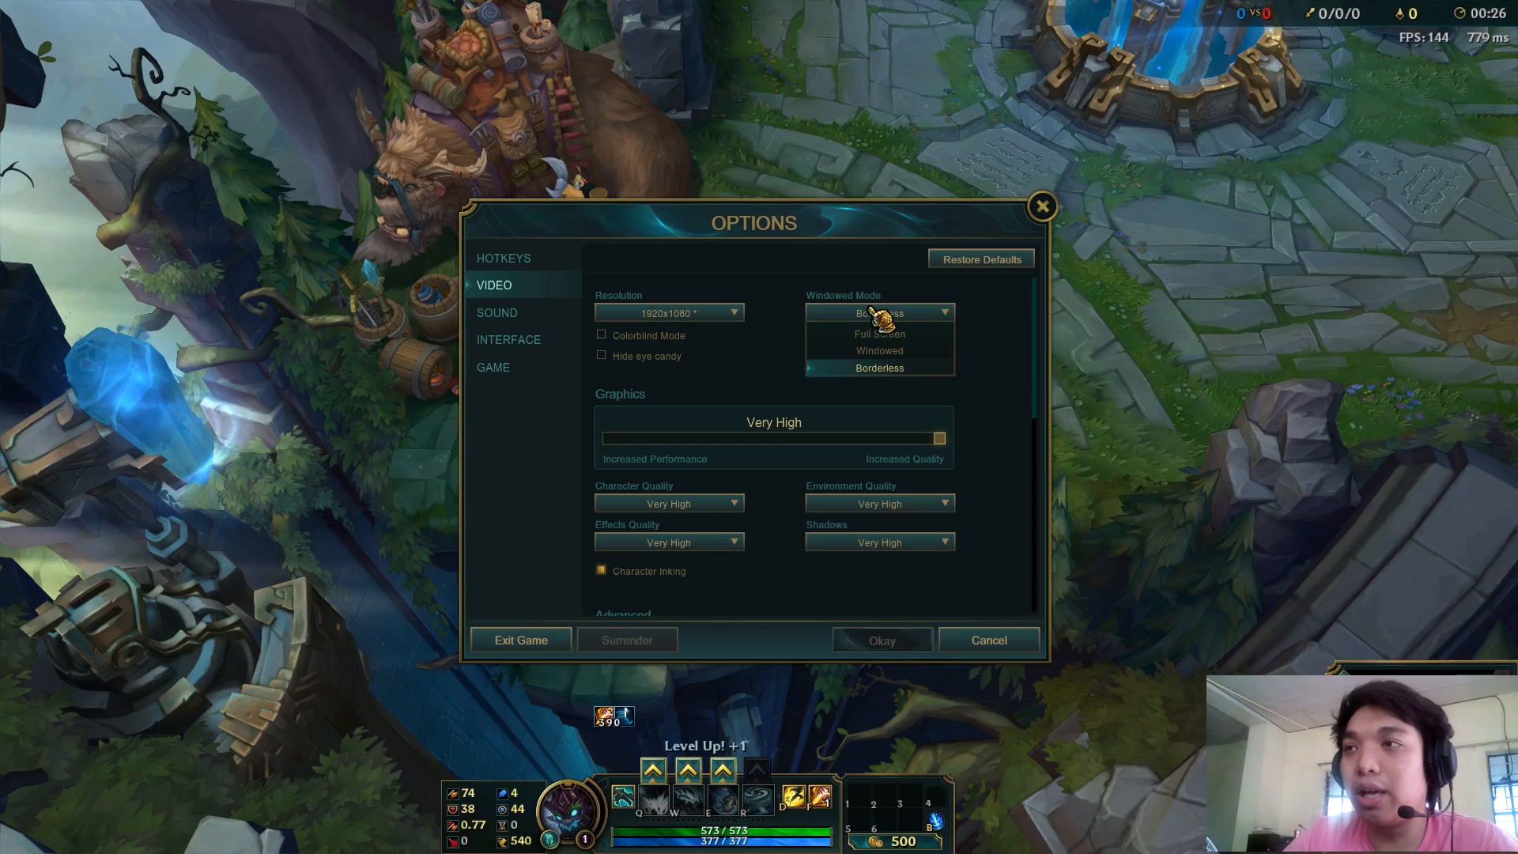
left_click(972, 642)
Step: Leave the running game for the desktop and switch back to the OBS window
key("super+d")
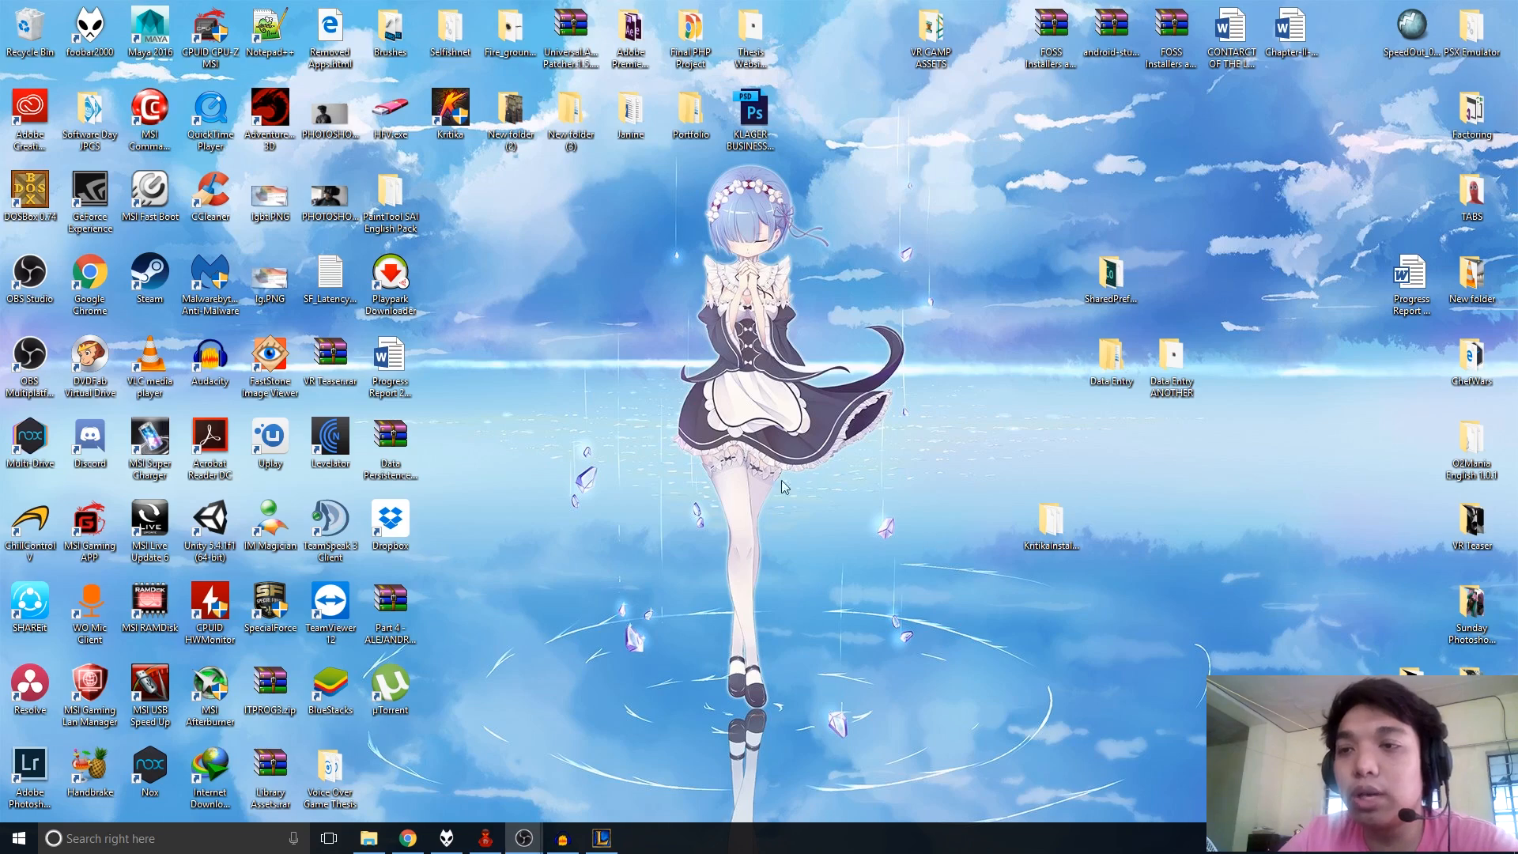
left_click(525, 849)
left_click(601, 849)
left_click(601, 850)
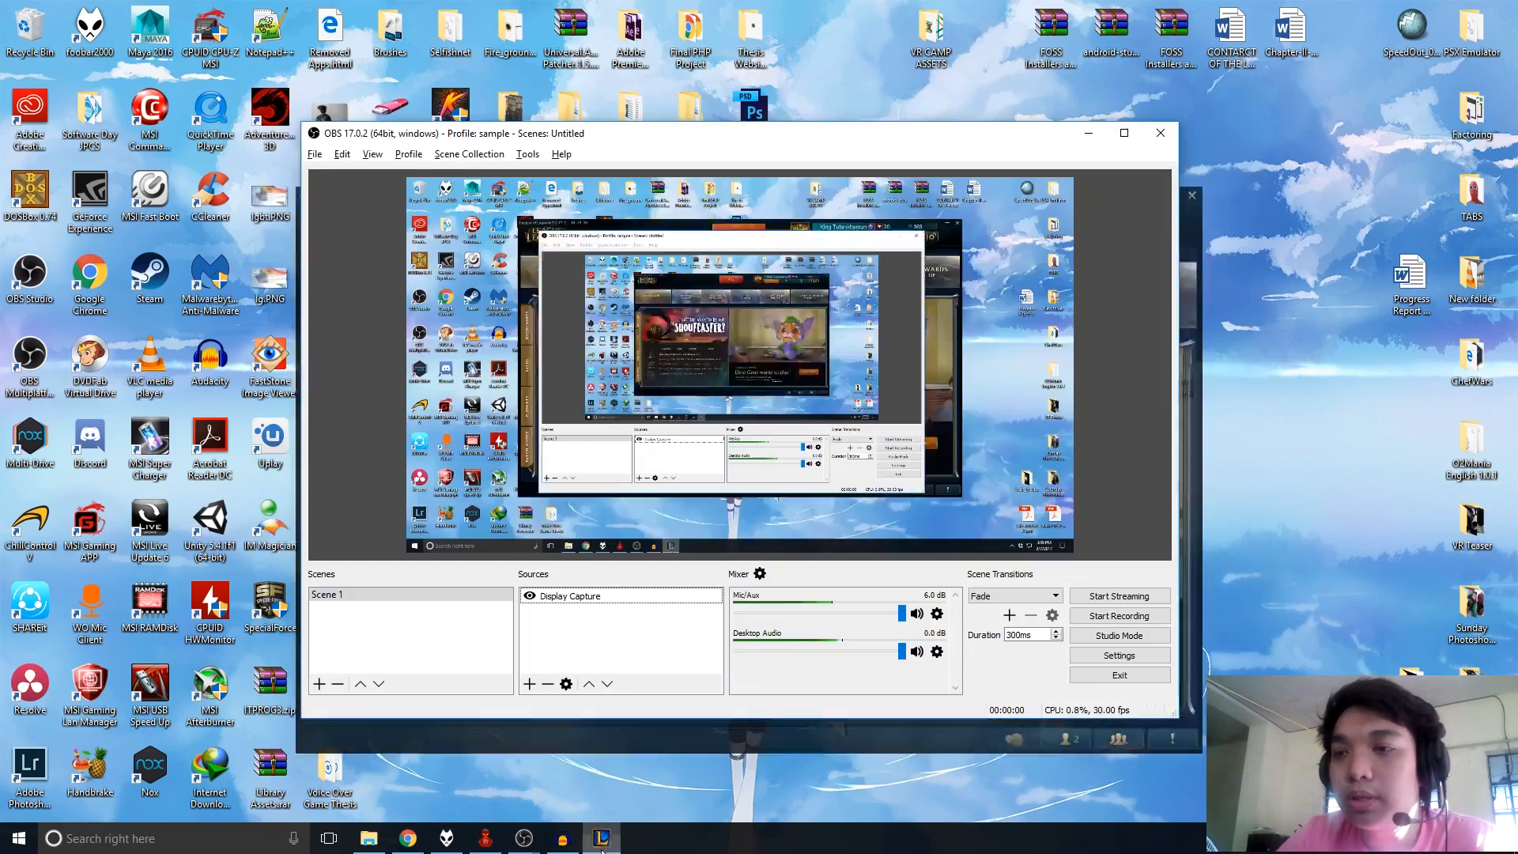
Step: Add a new Game Capture source to Scene 1 in the "Capture any fullscreen application" mode
right_click(583, 639)
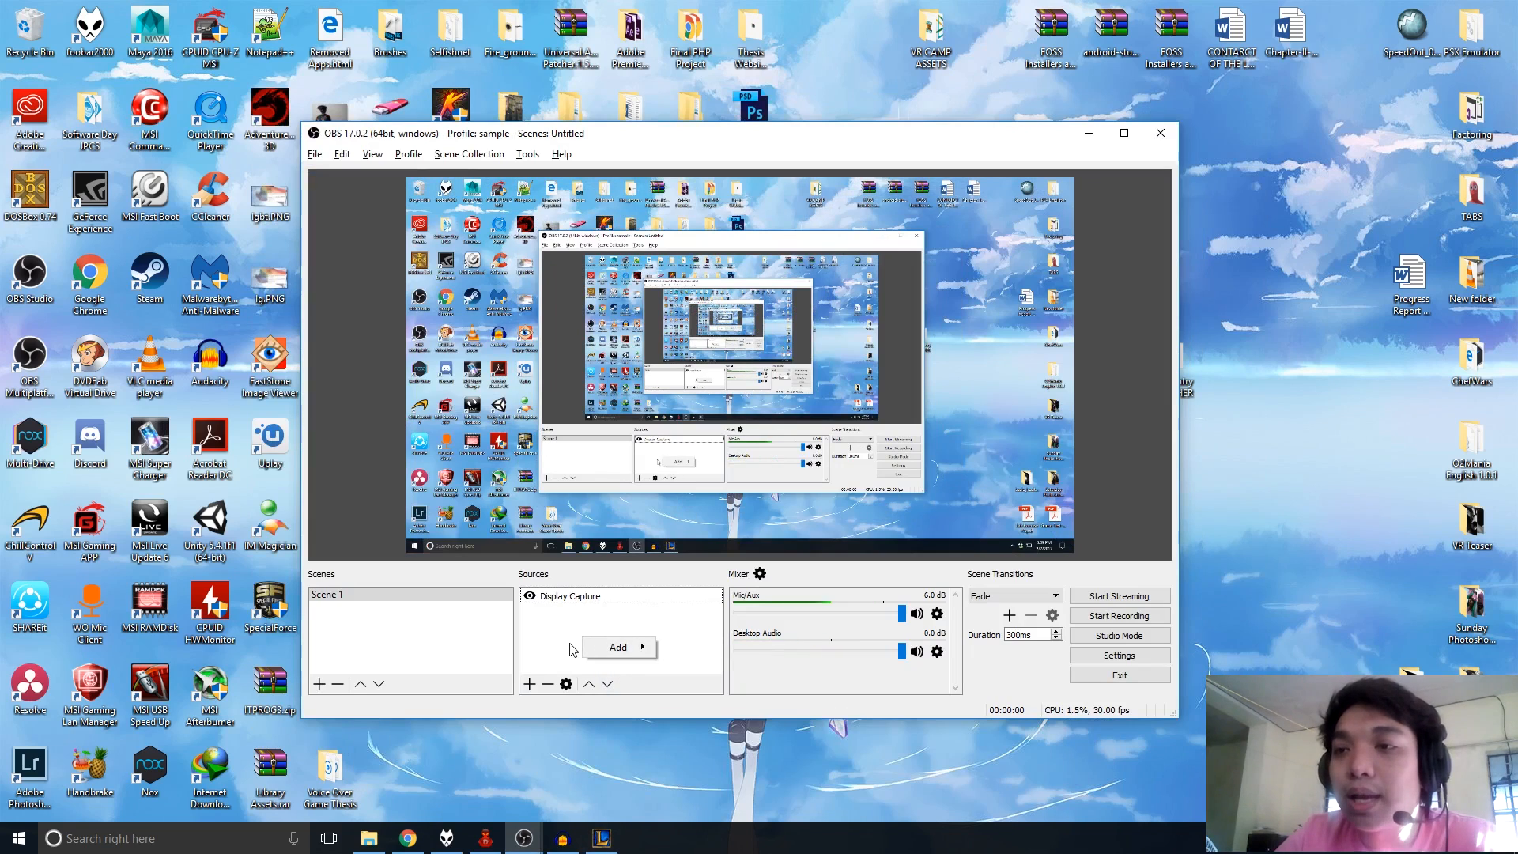
left_click(573, 650)
left_click(528, 689)
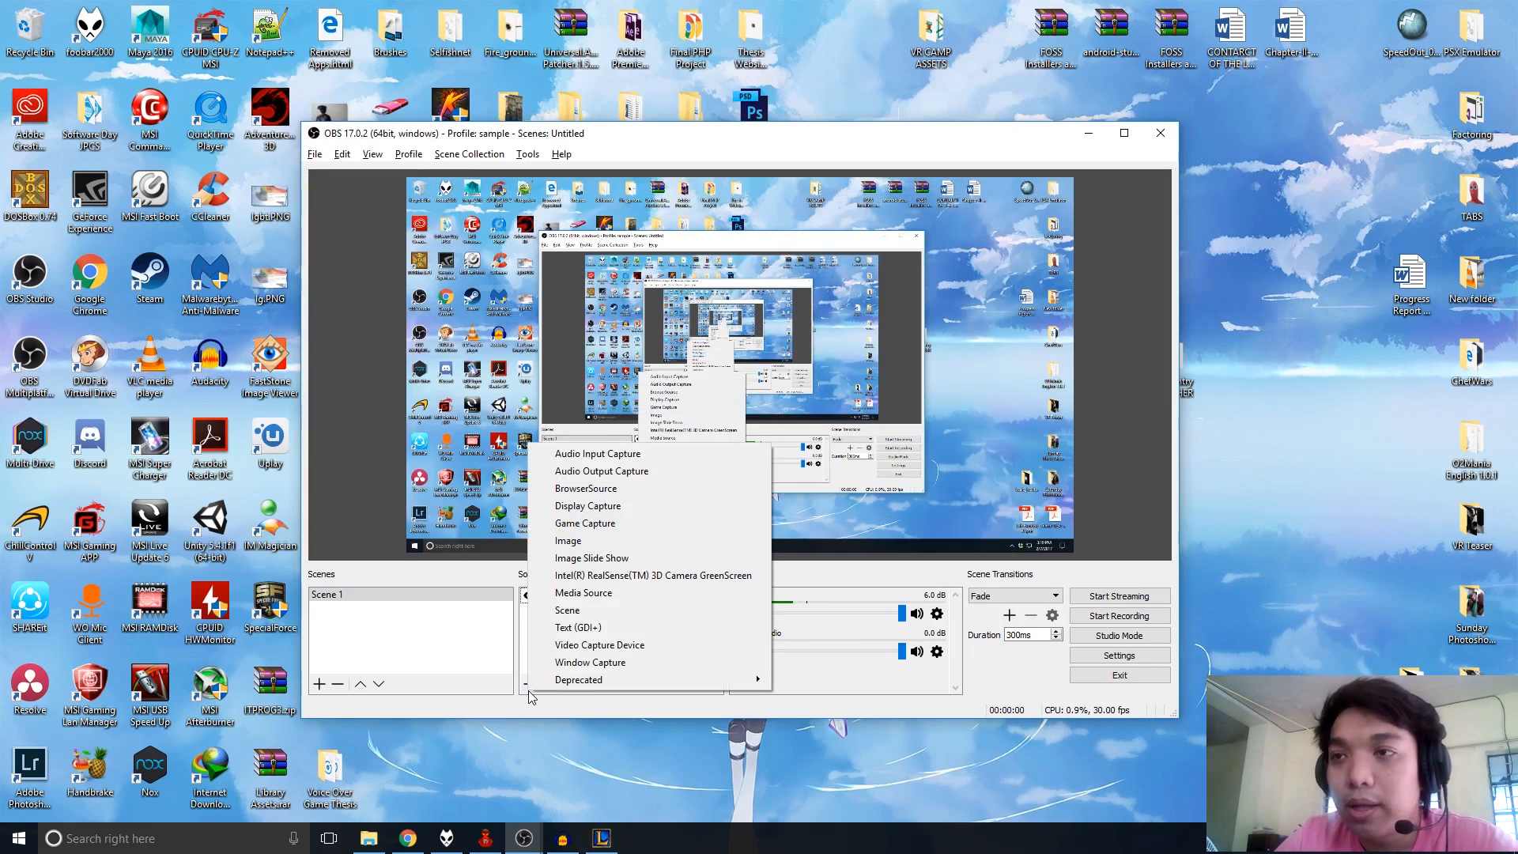
left_click(586, 525)
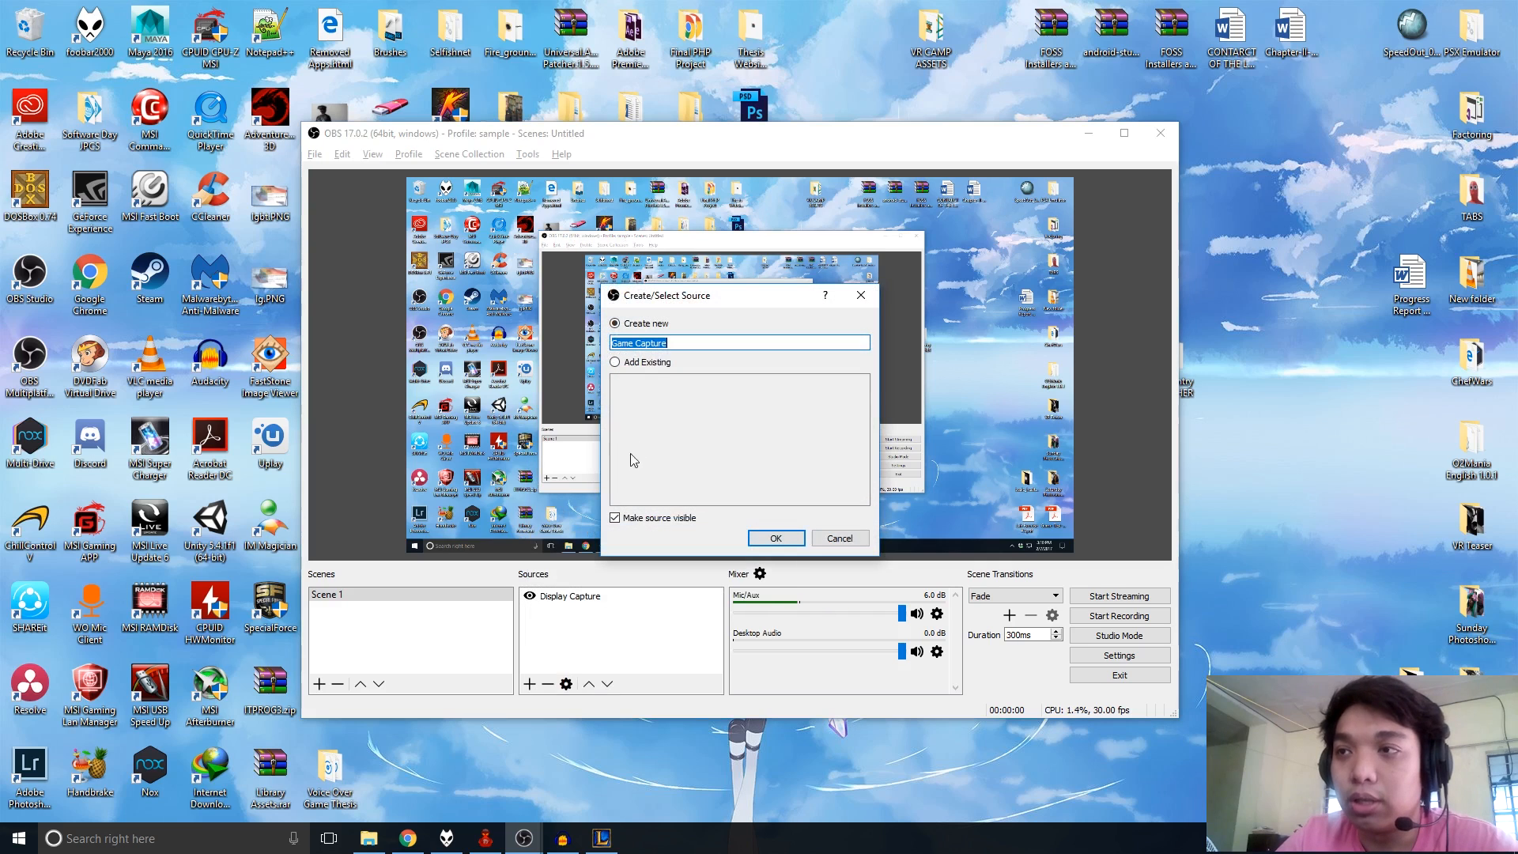
left_click(773, 538)
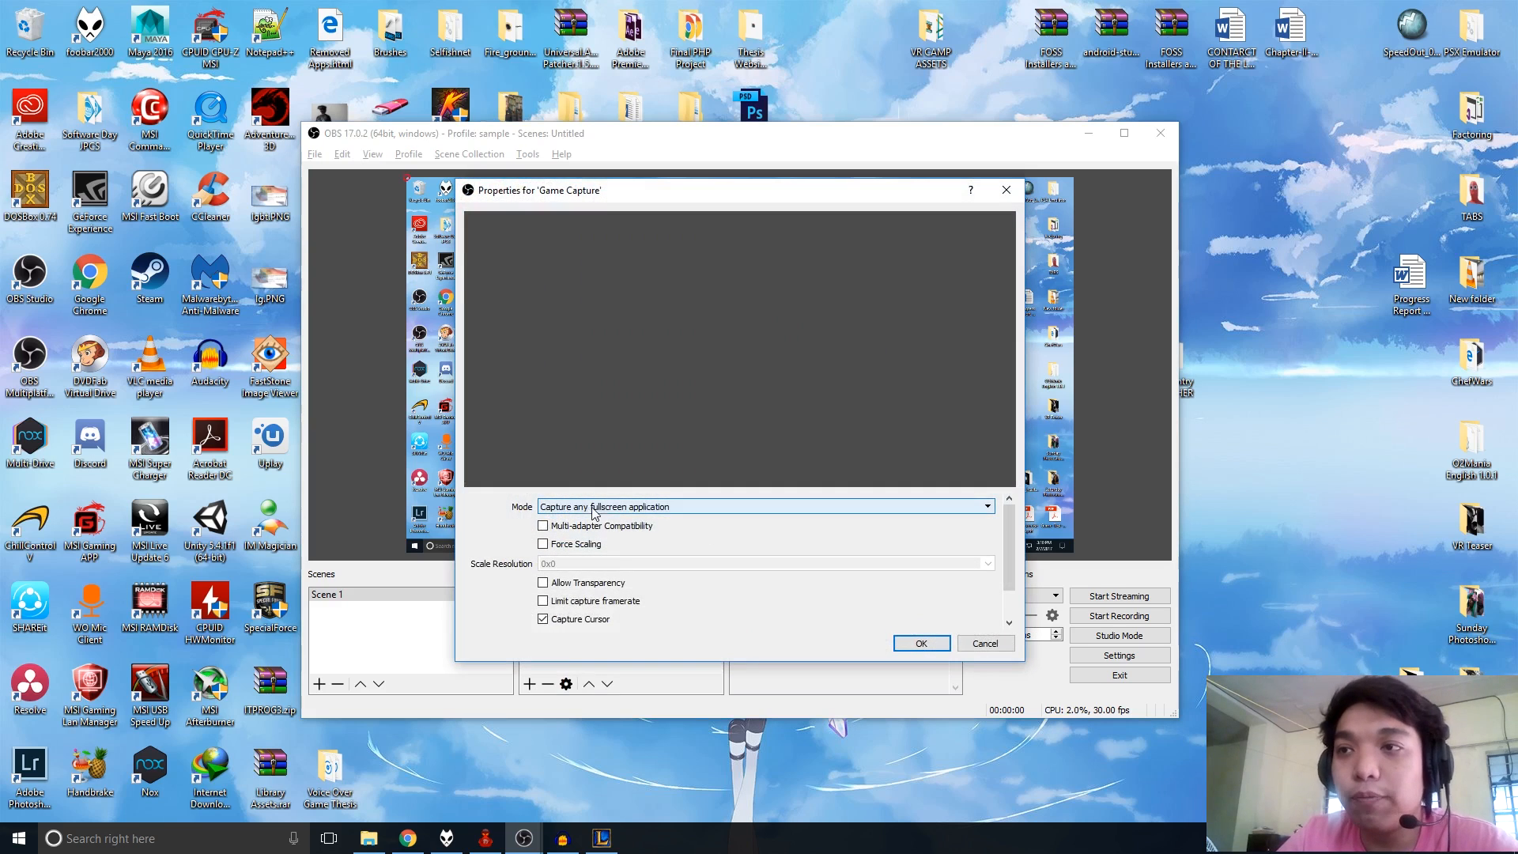
left_click(921, 643)
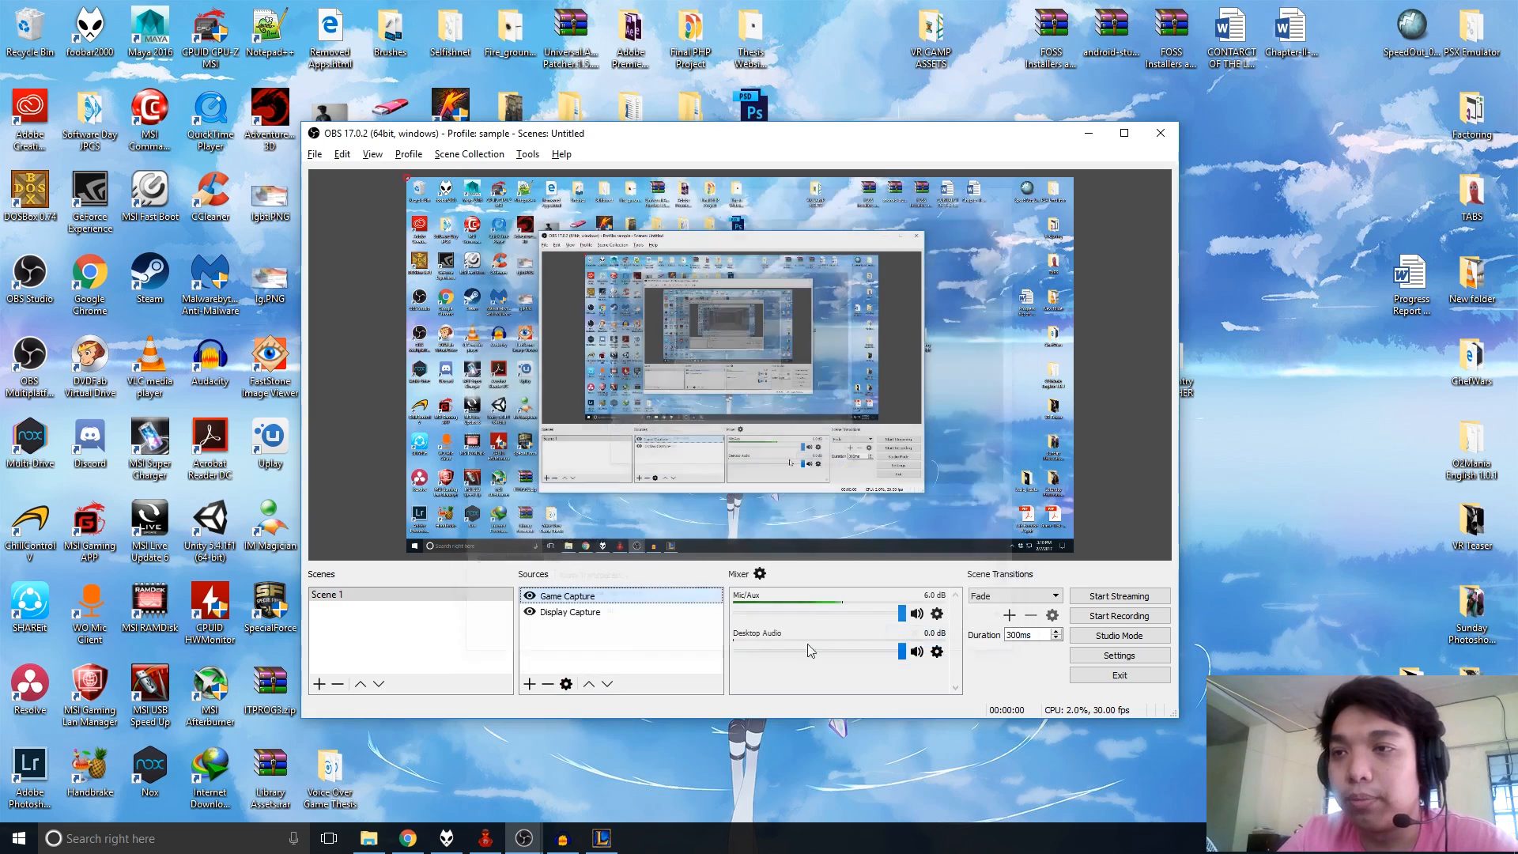
Step: Add a new Text (GDI+) source to Scene 1 and enter the Facebook page address as its text
right_click(586, 648)
left_click(571, 647)
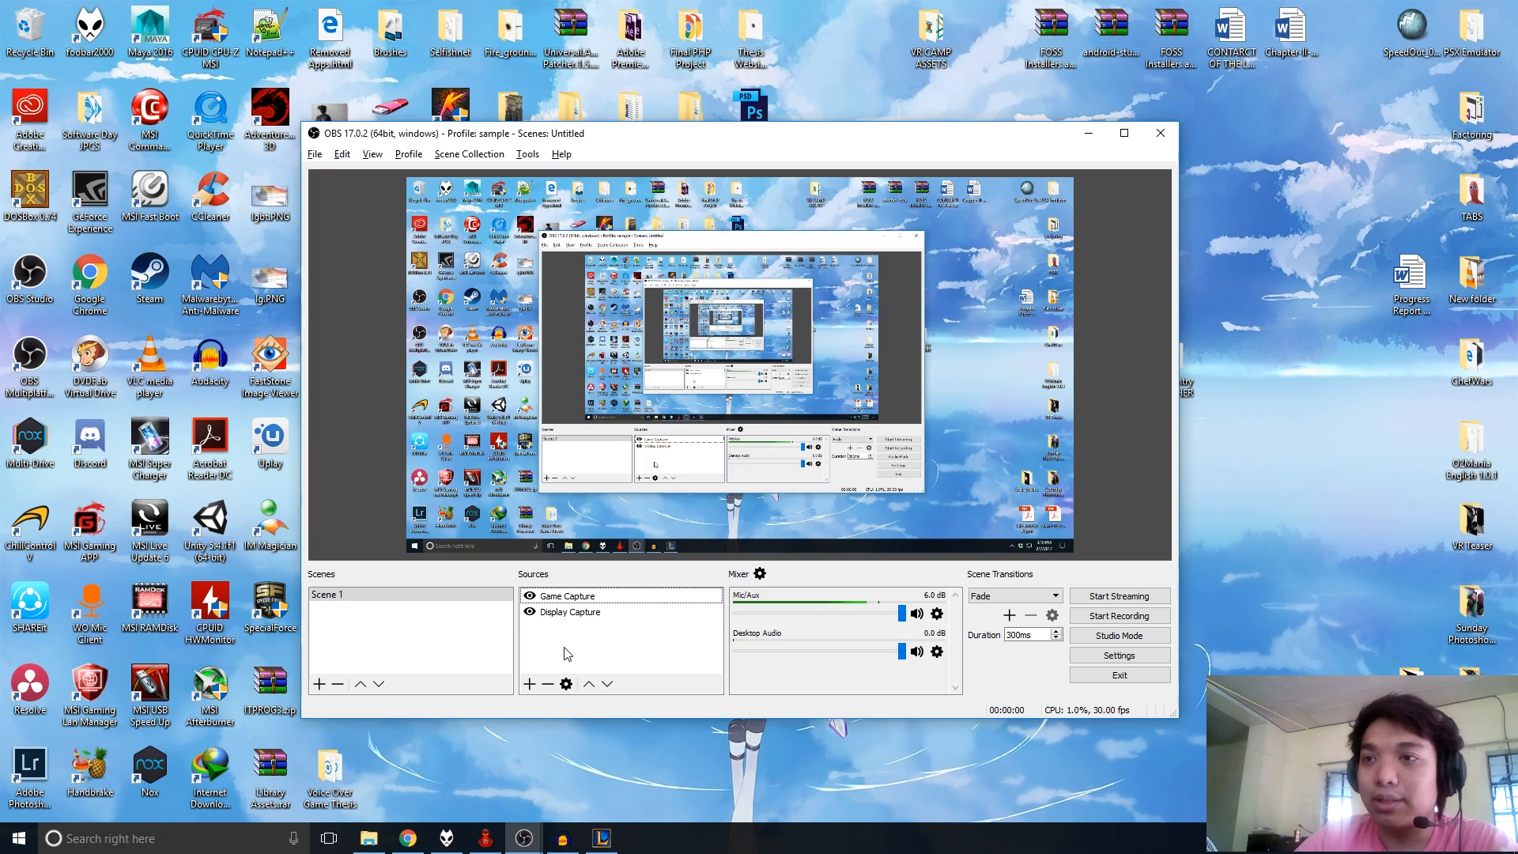
right_click(565, 648)
mouse_move(609, 658)
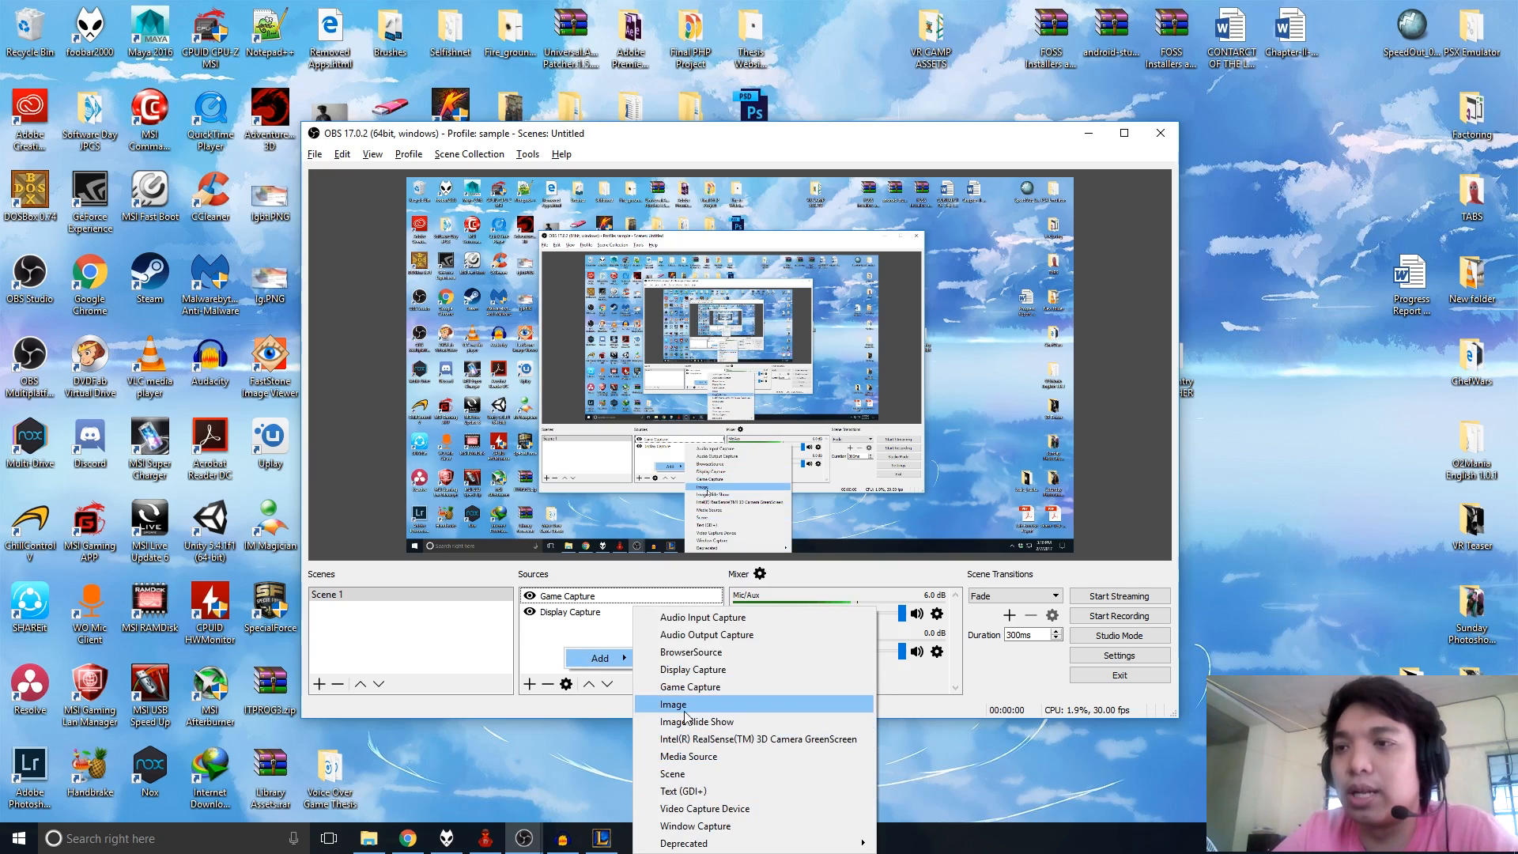
left_click(688, 794)
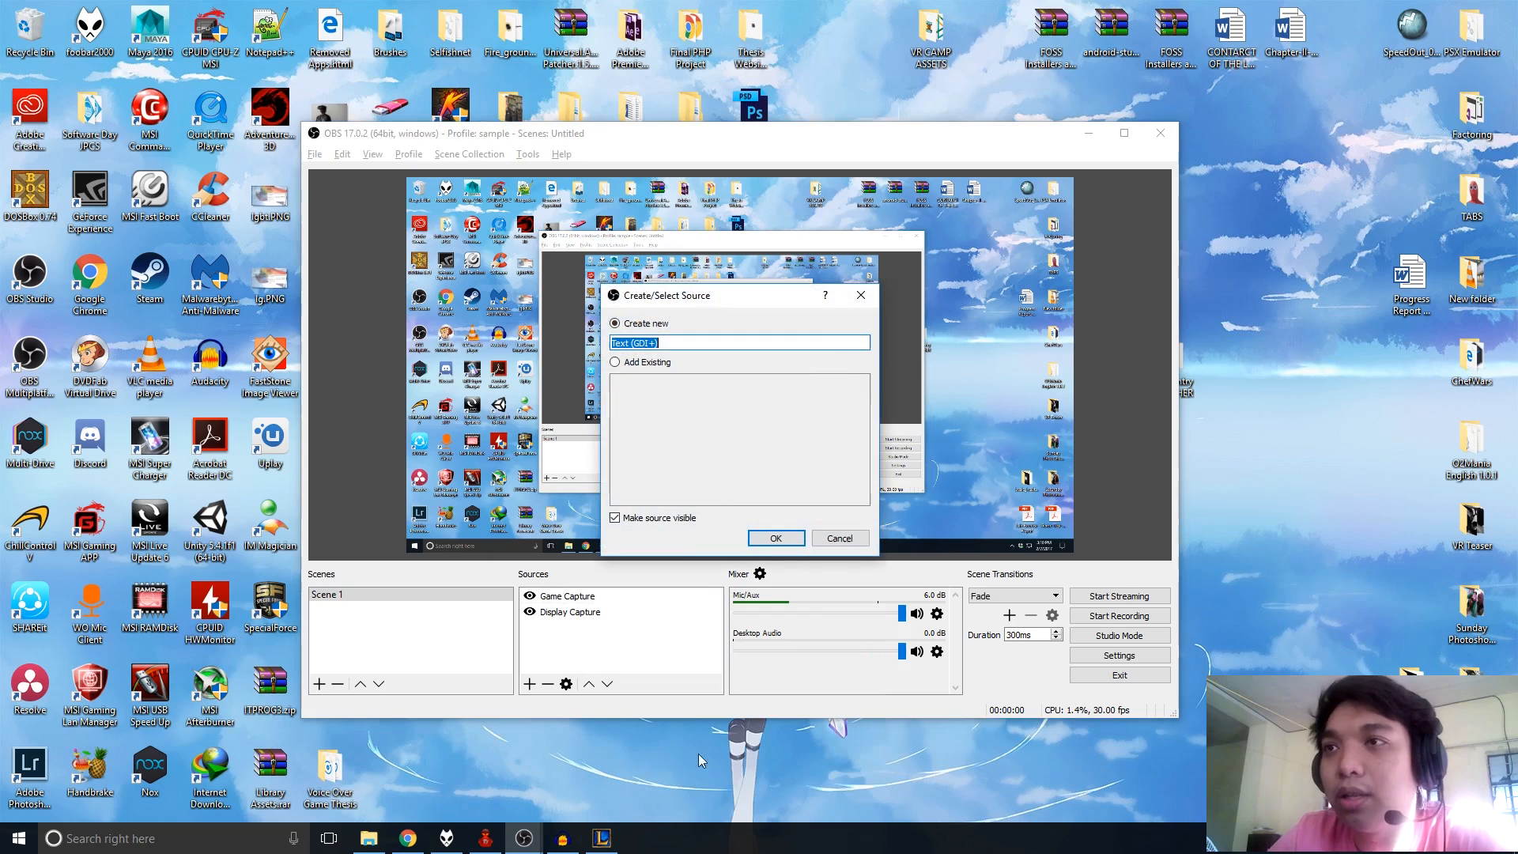
left_click(776, 538)
left_click(659, 568)
type("facebook.")
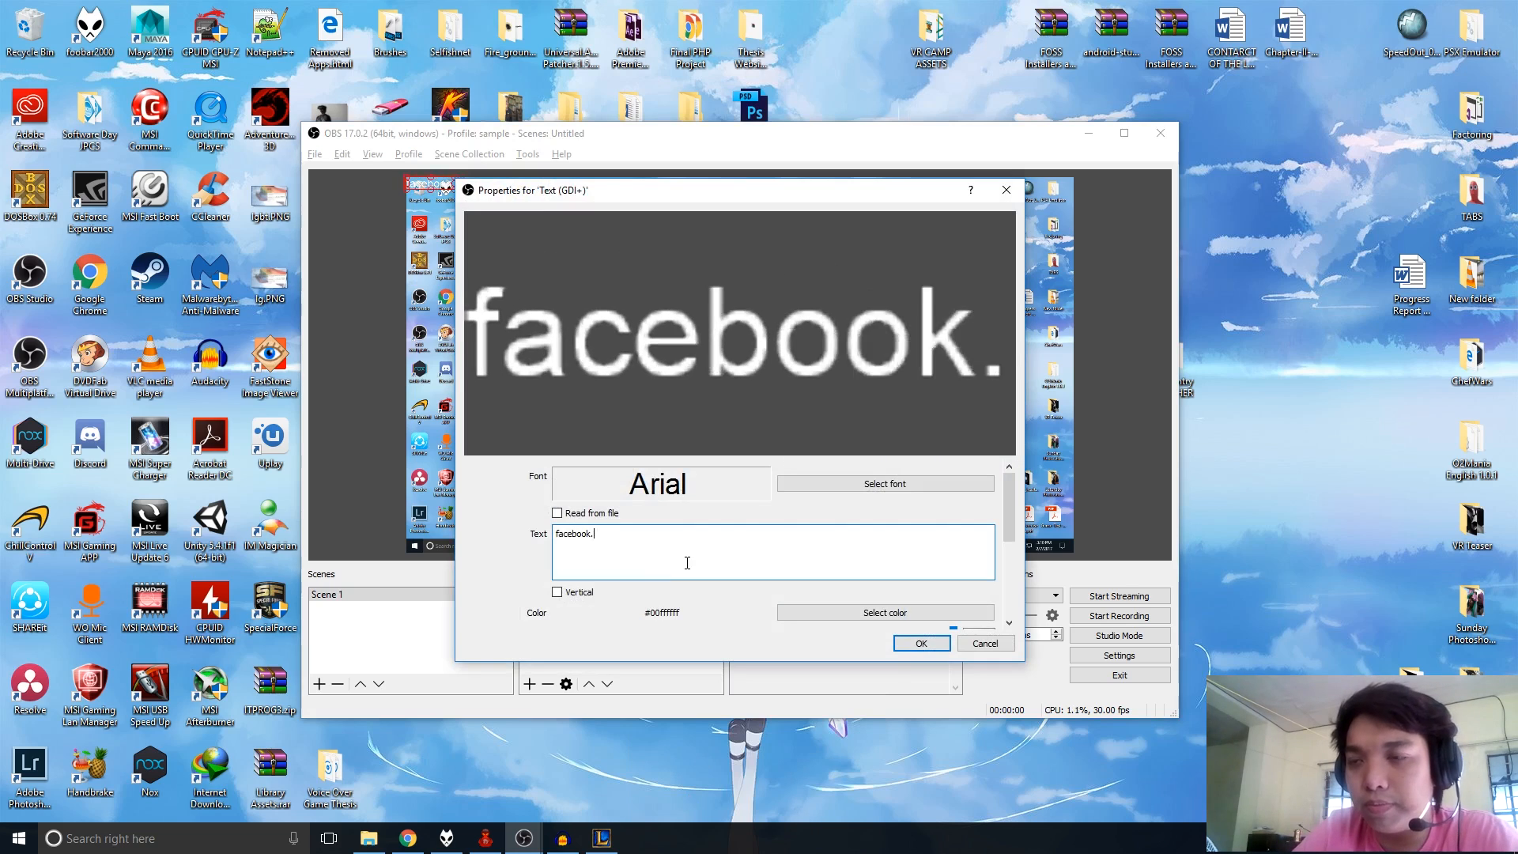
type("com/klager2")
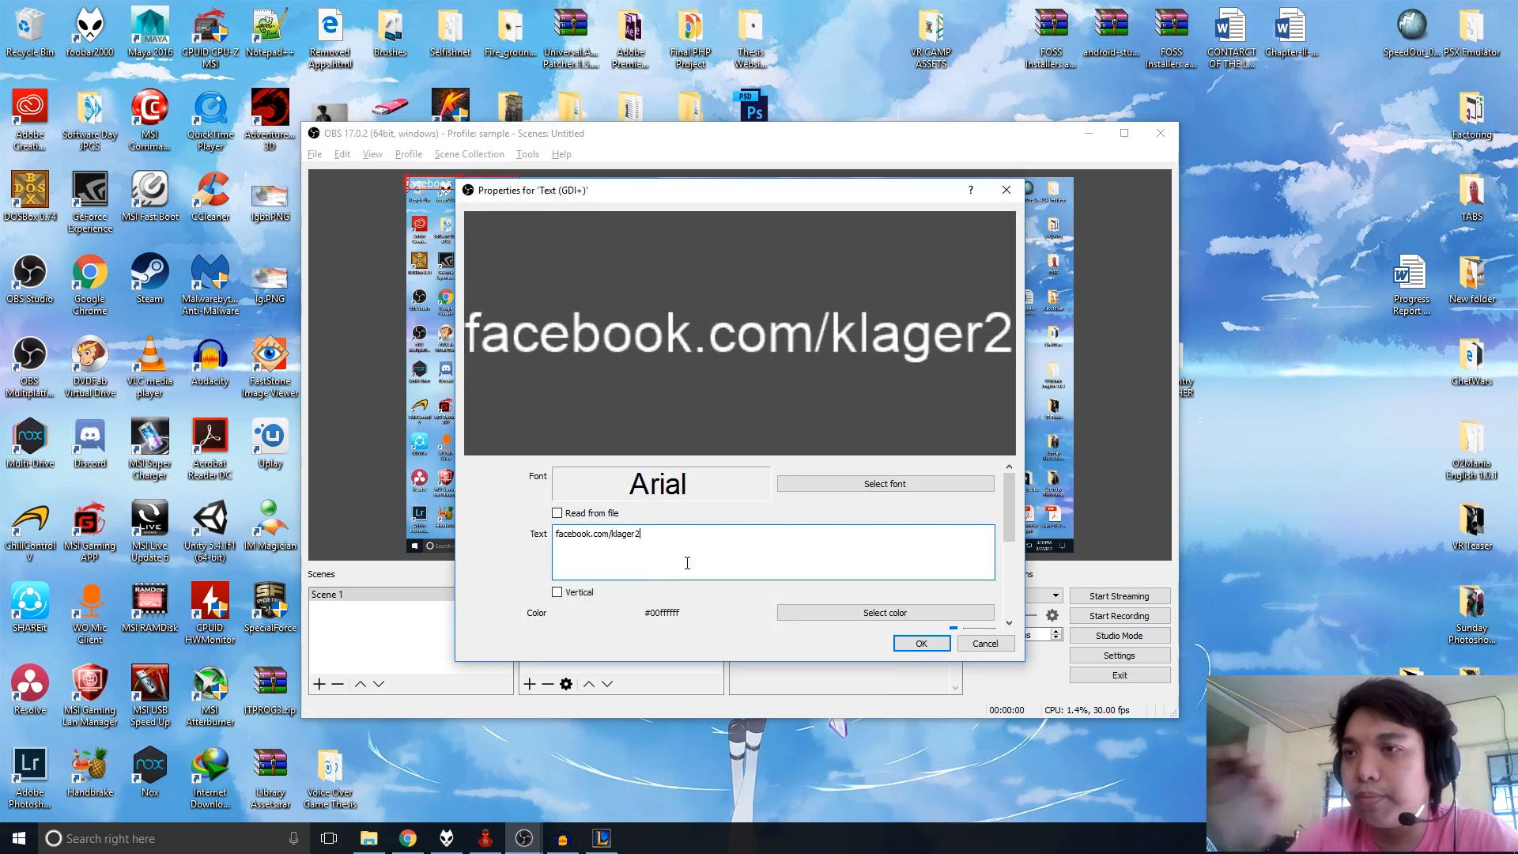
type("8")
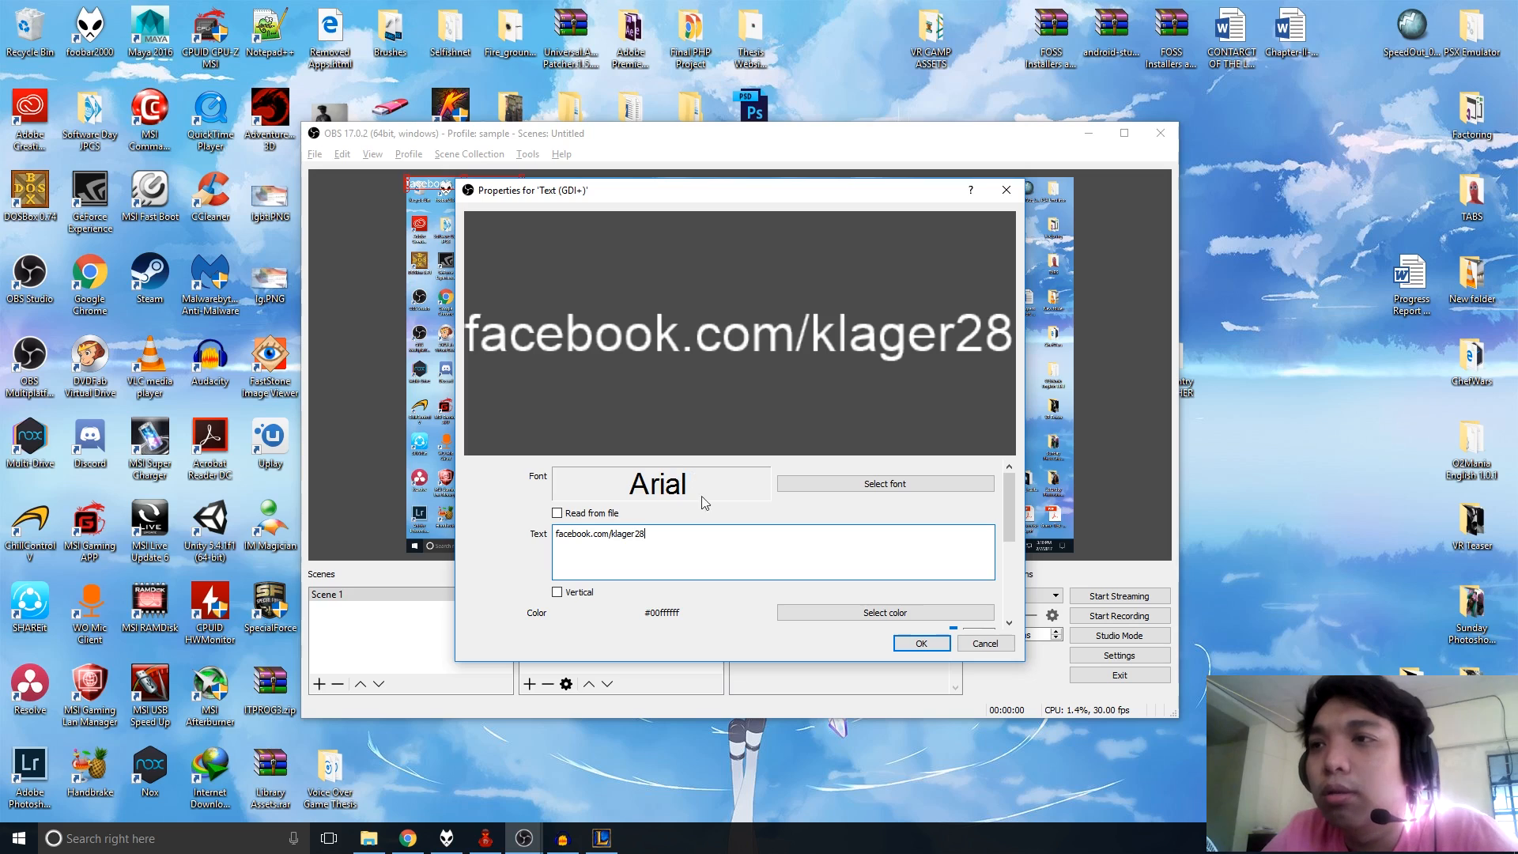
Step: Set the text source's font to Blacksword and accept its properties
left_click(794, 487)
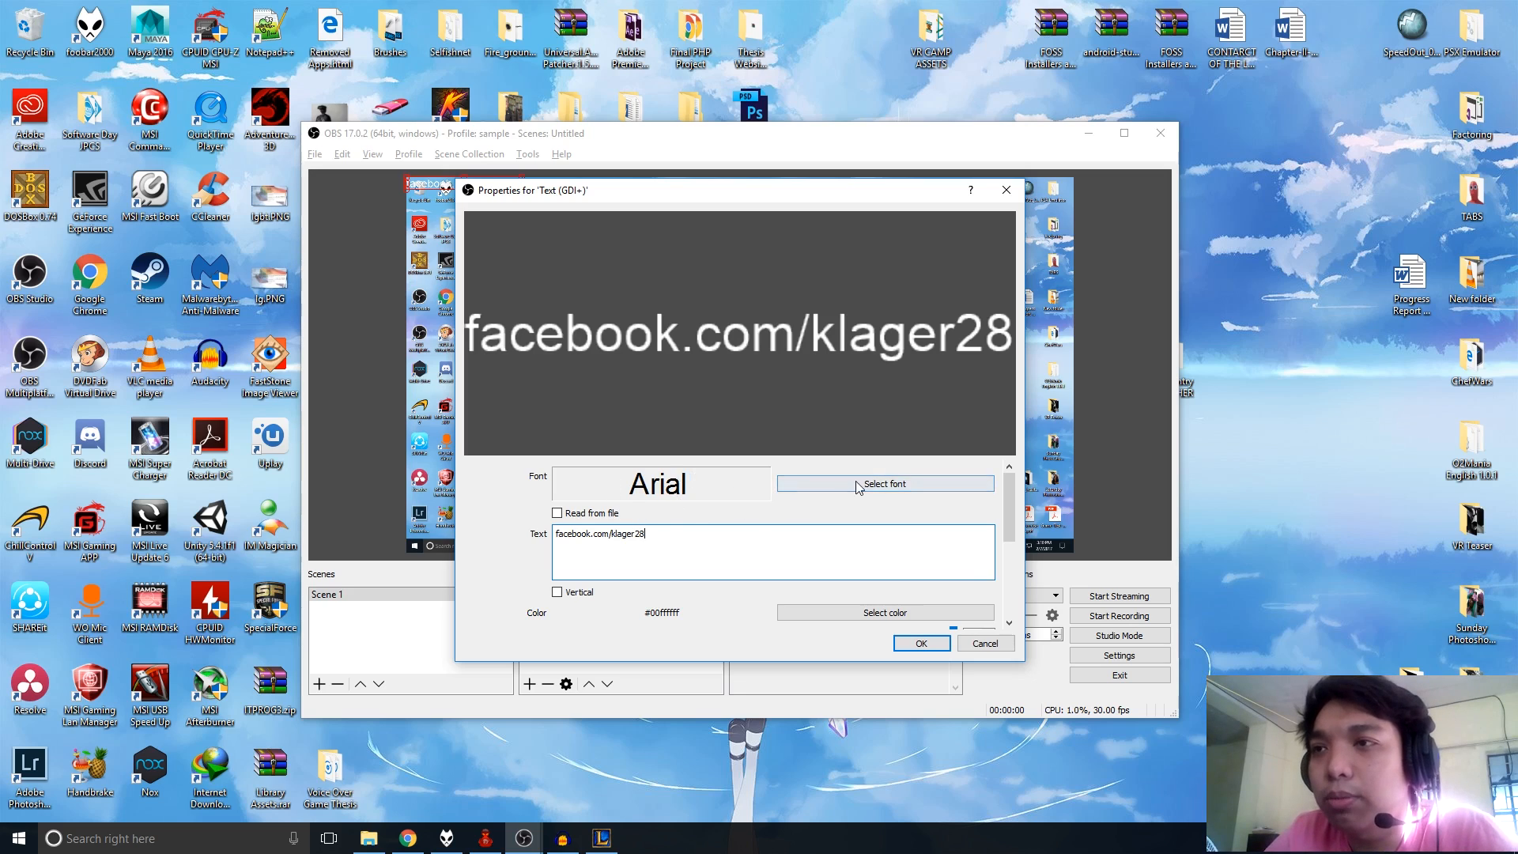
scroll(619, 389, "down", 6)
left_click(597, 387)
left_click(632, 374)
scroll(632, 377, "up", 1)
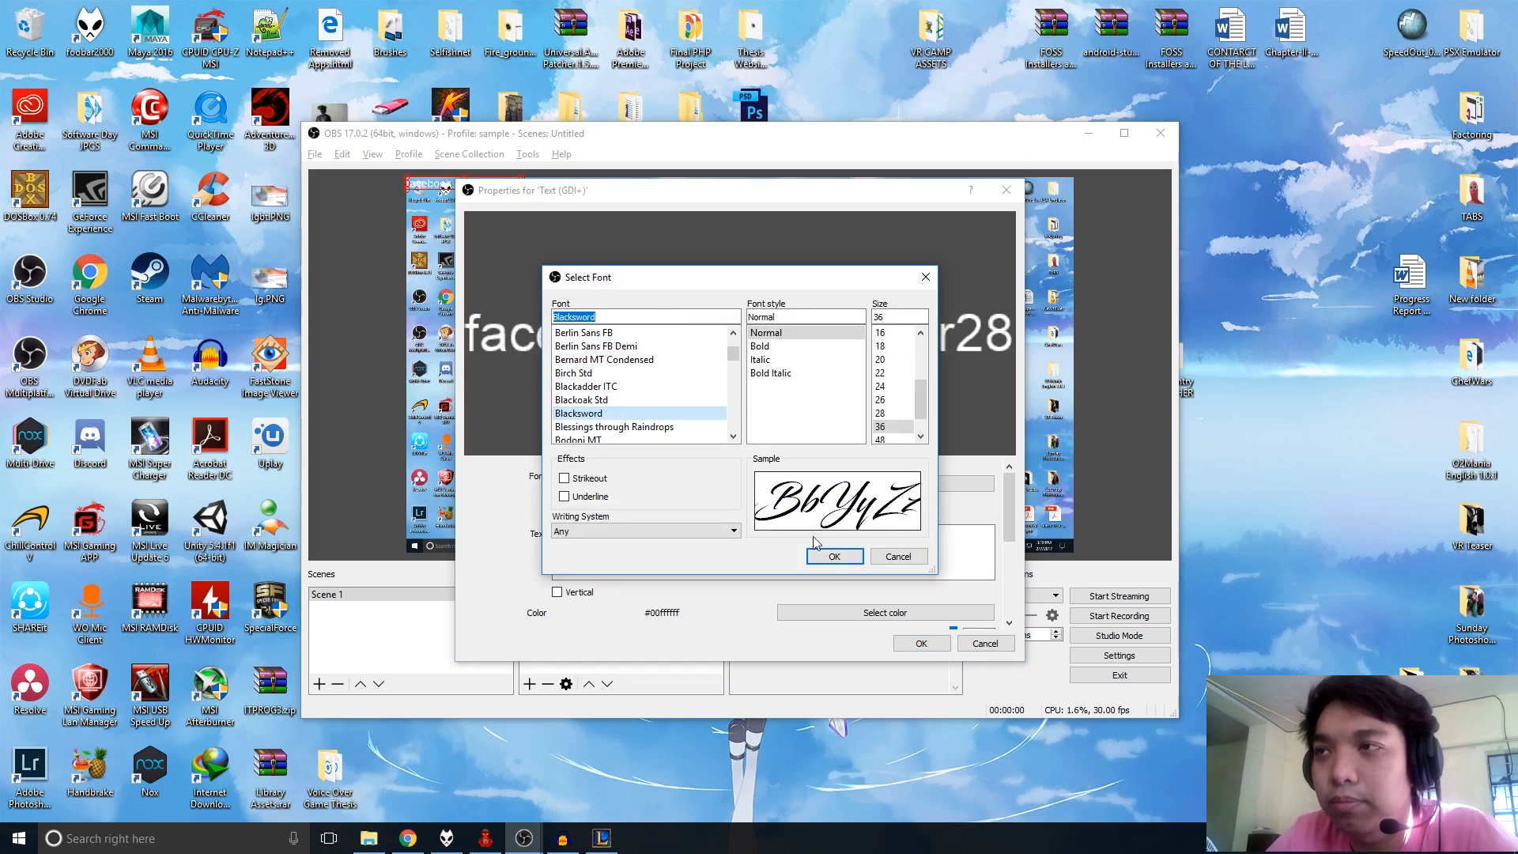
left_click(834, 557)
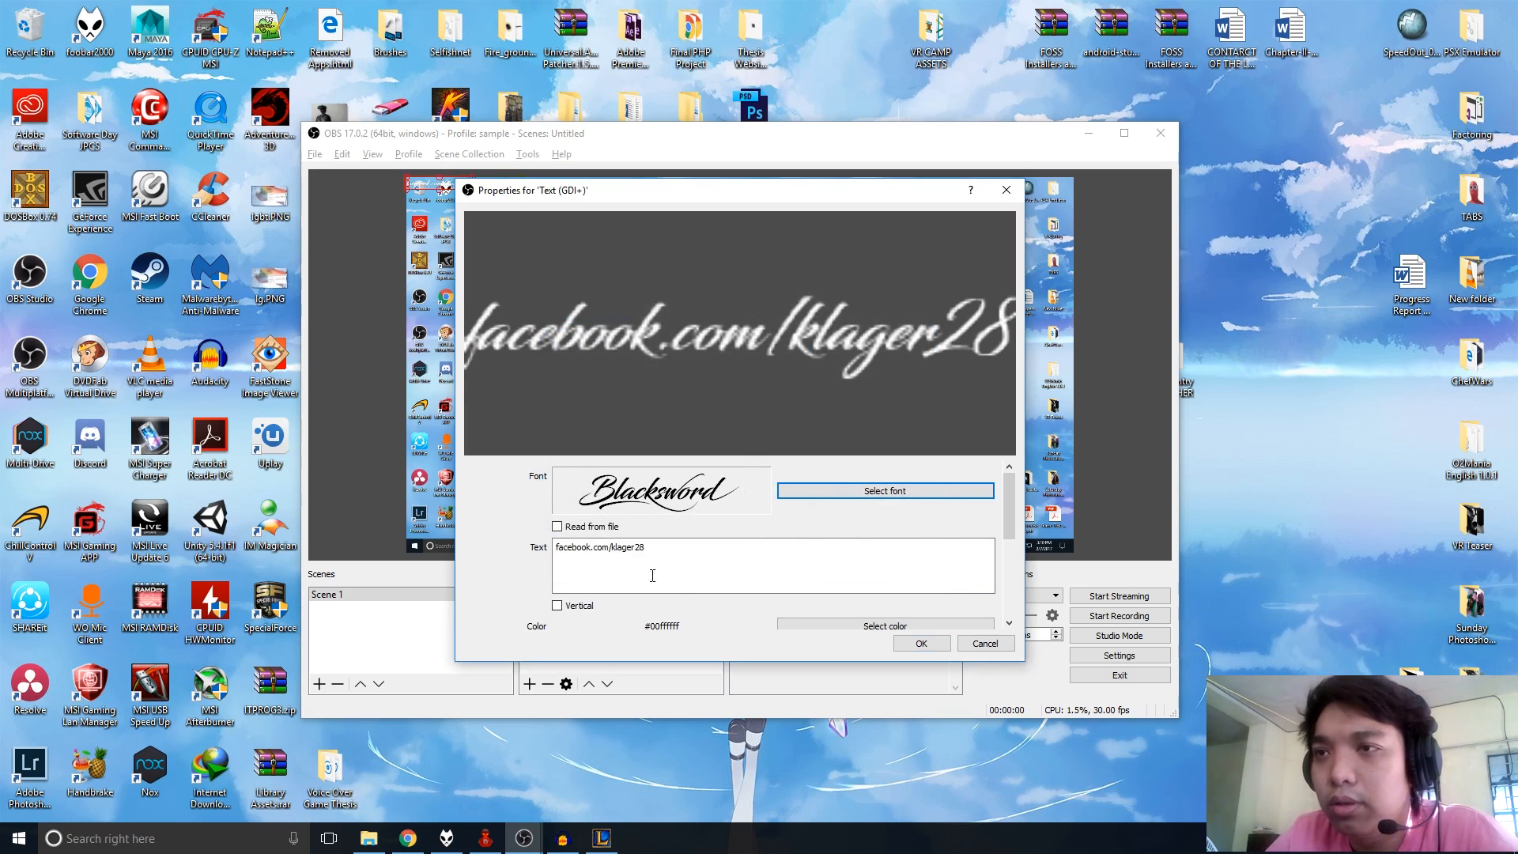
scroll(892, 601, "down", 3)
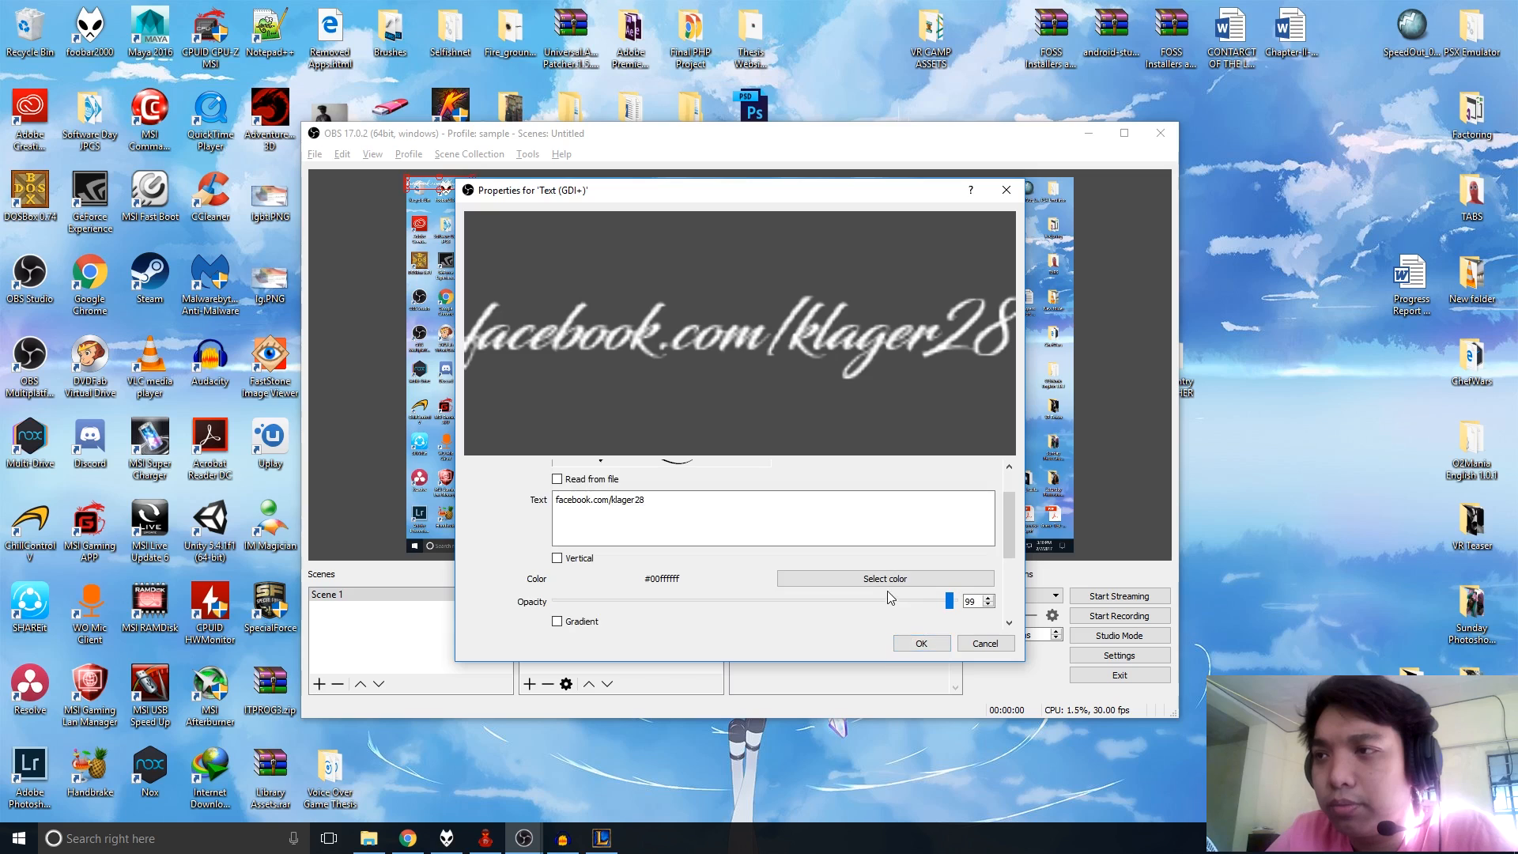
left_click(921, 643)
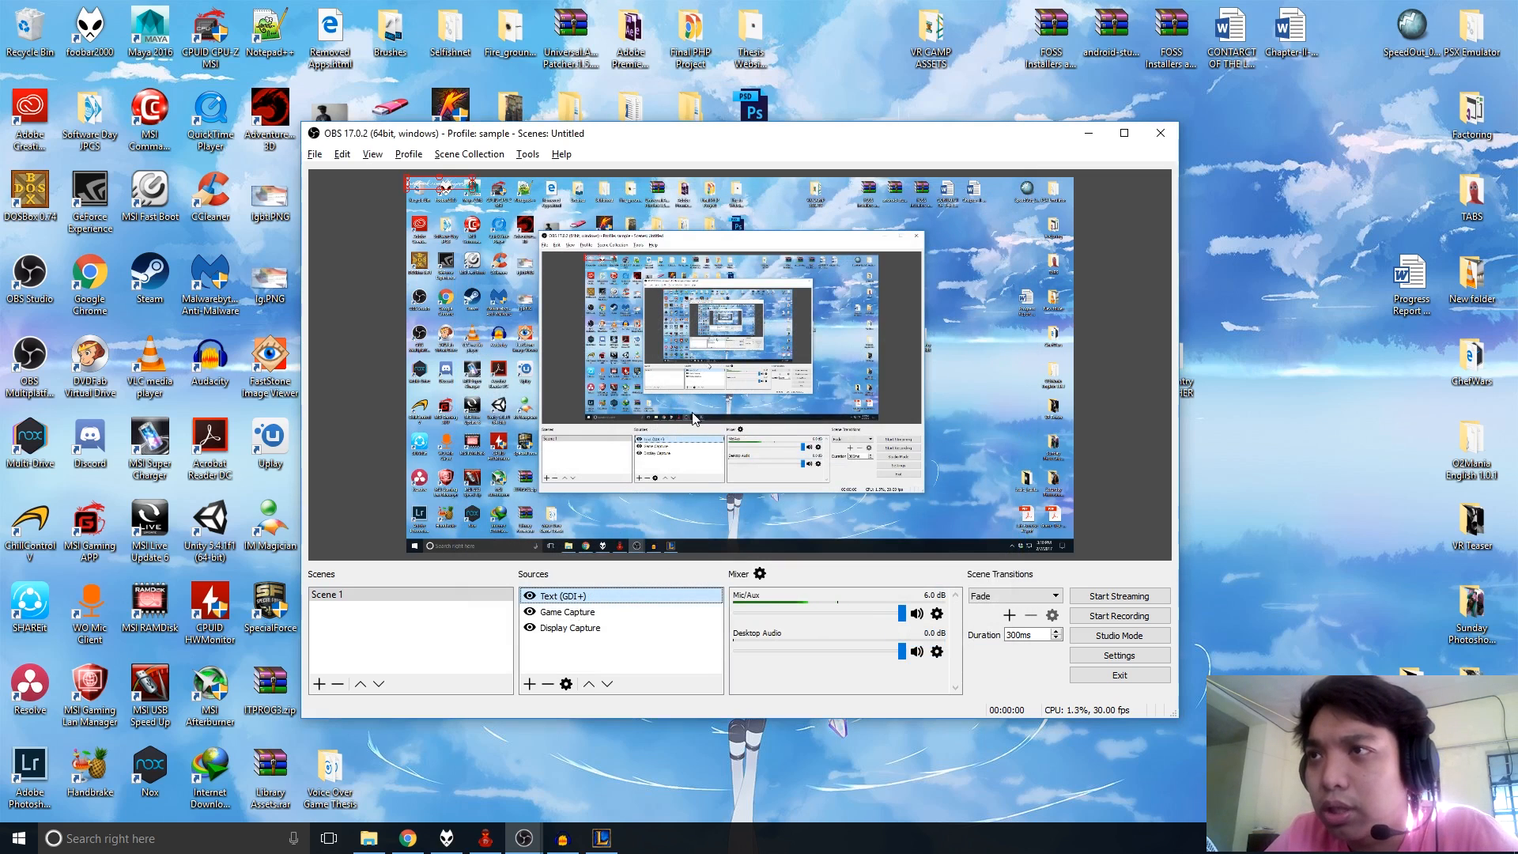
Step: Move the text overlay in the preview slightly down and right from the canvas's upper-left corner
left_click_drag(451, 188, 485, 244)
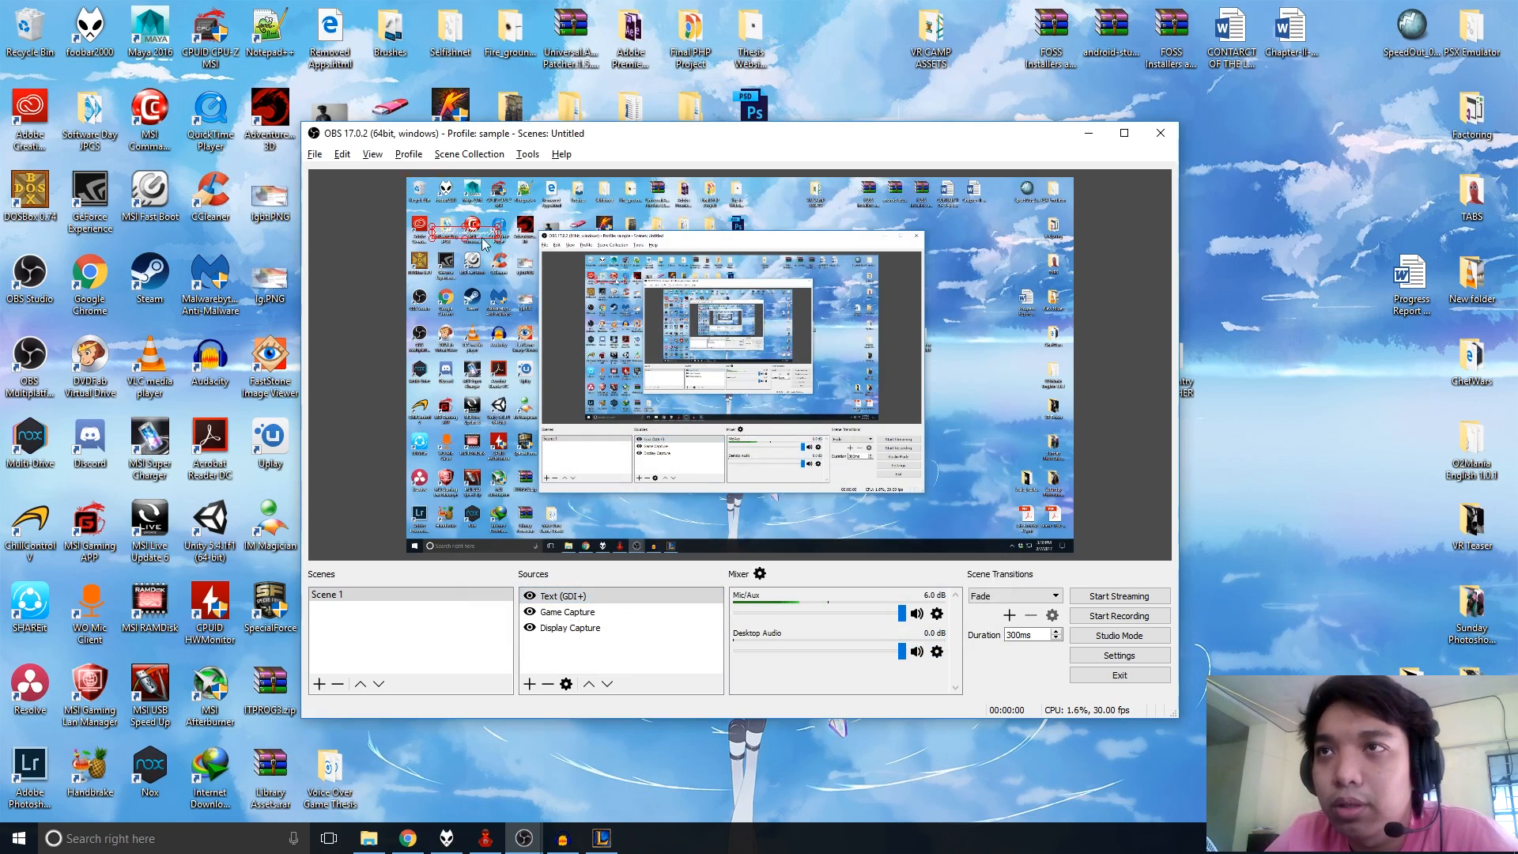
right_click(548, 599)
left_click(549, 603)
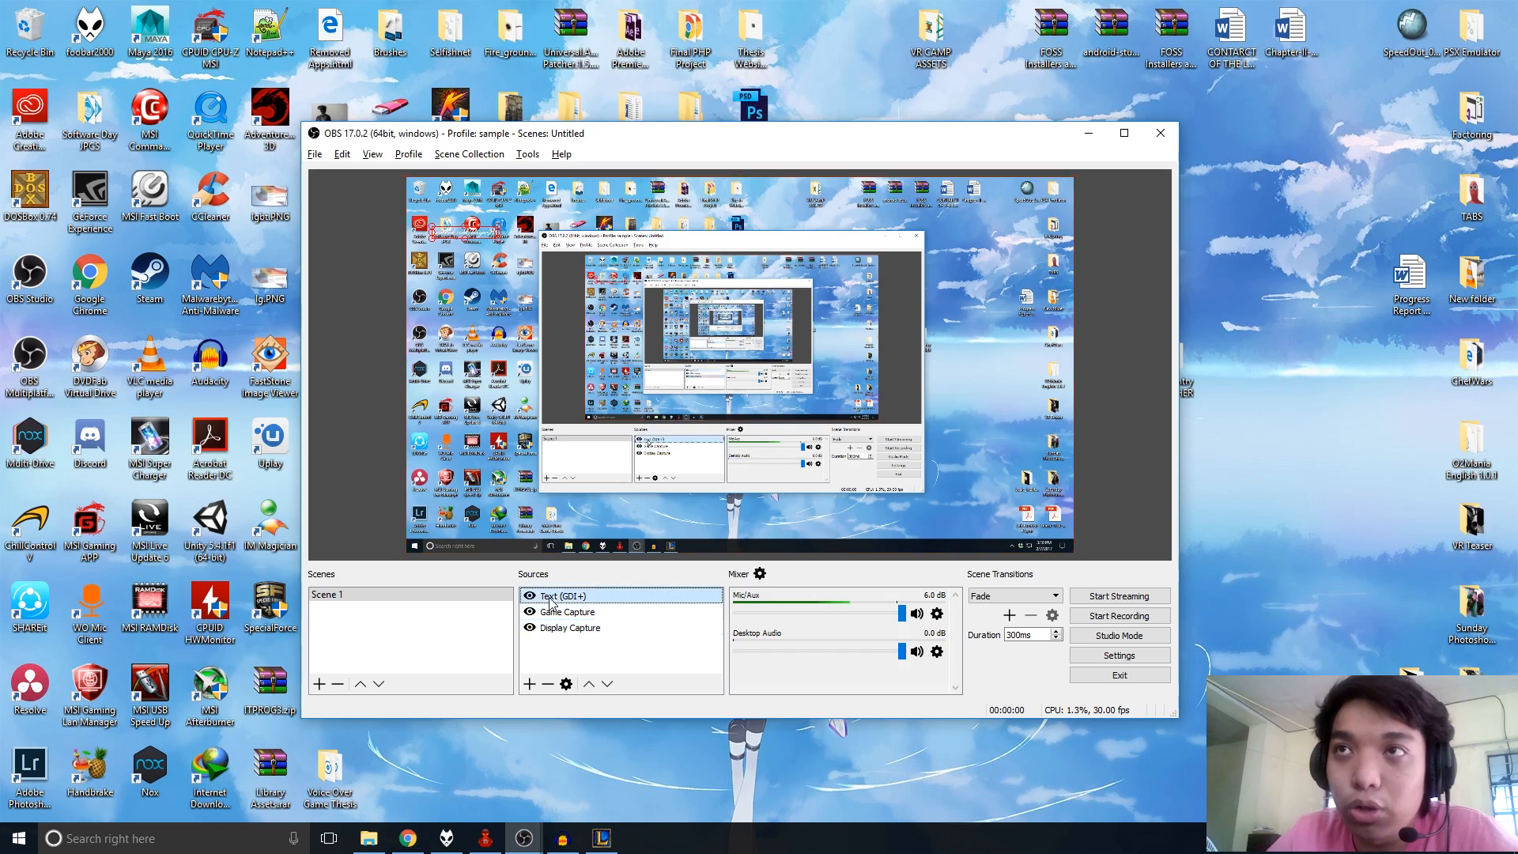
Step: Set the Text (GDI+) source's text color to light blue #41c6ff
right_click(554, 602)
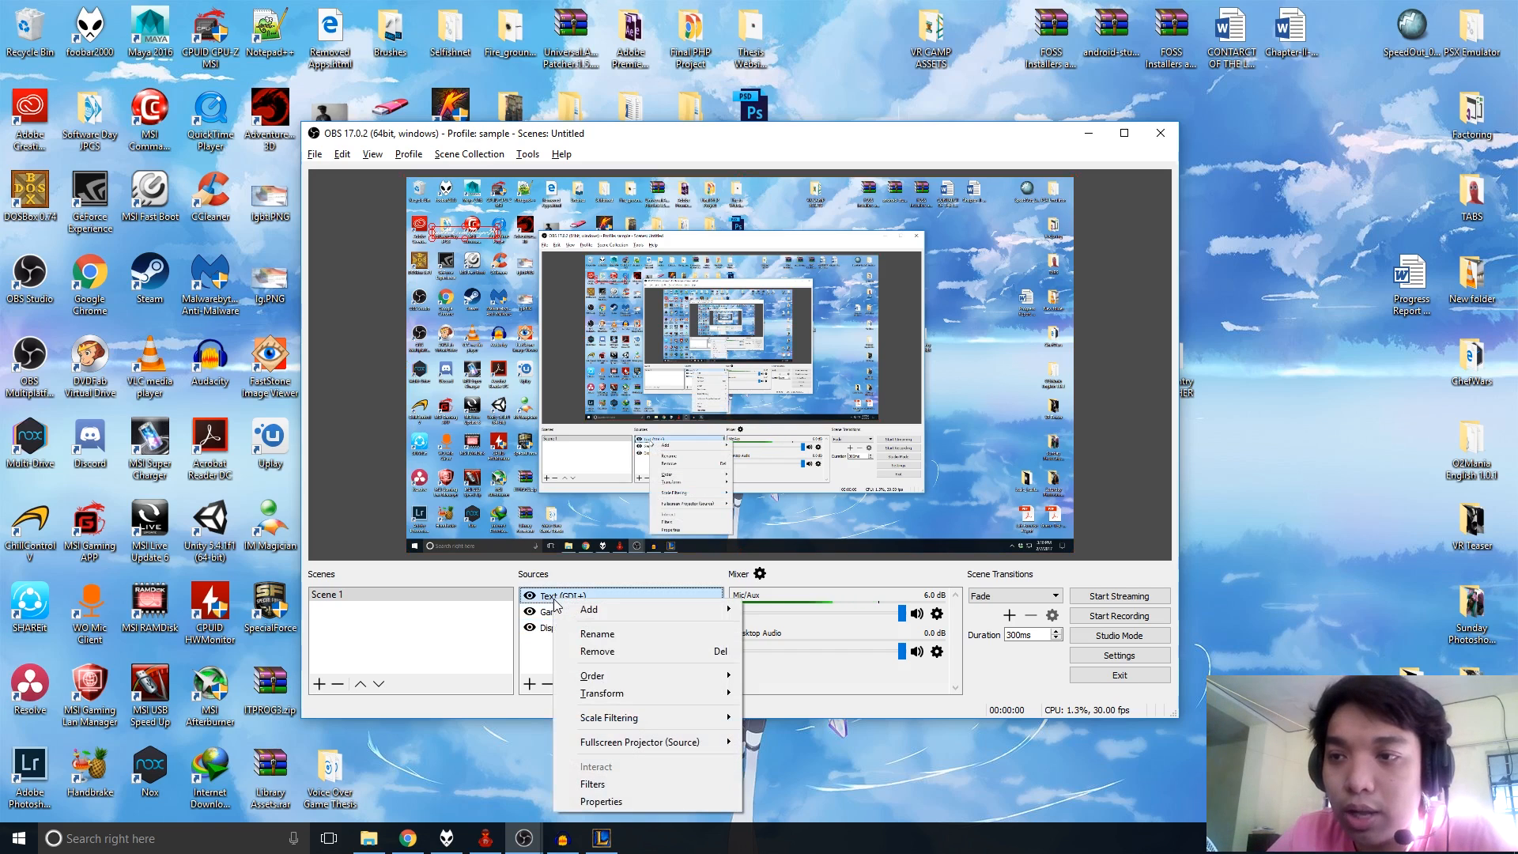
left_click(598, 802)
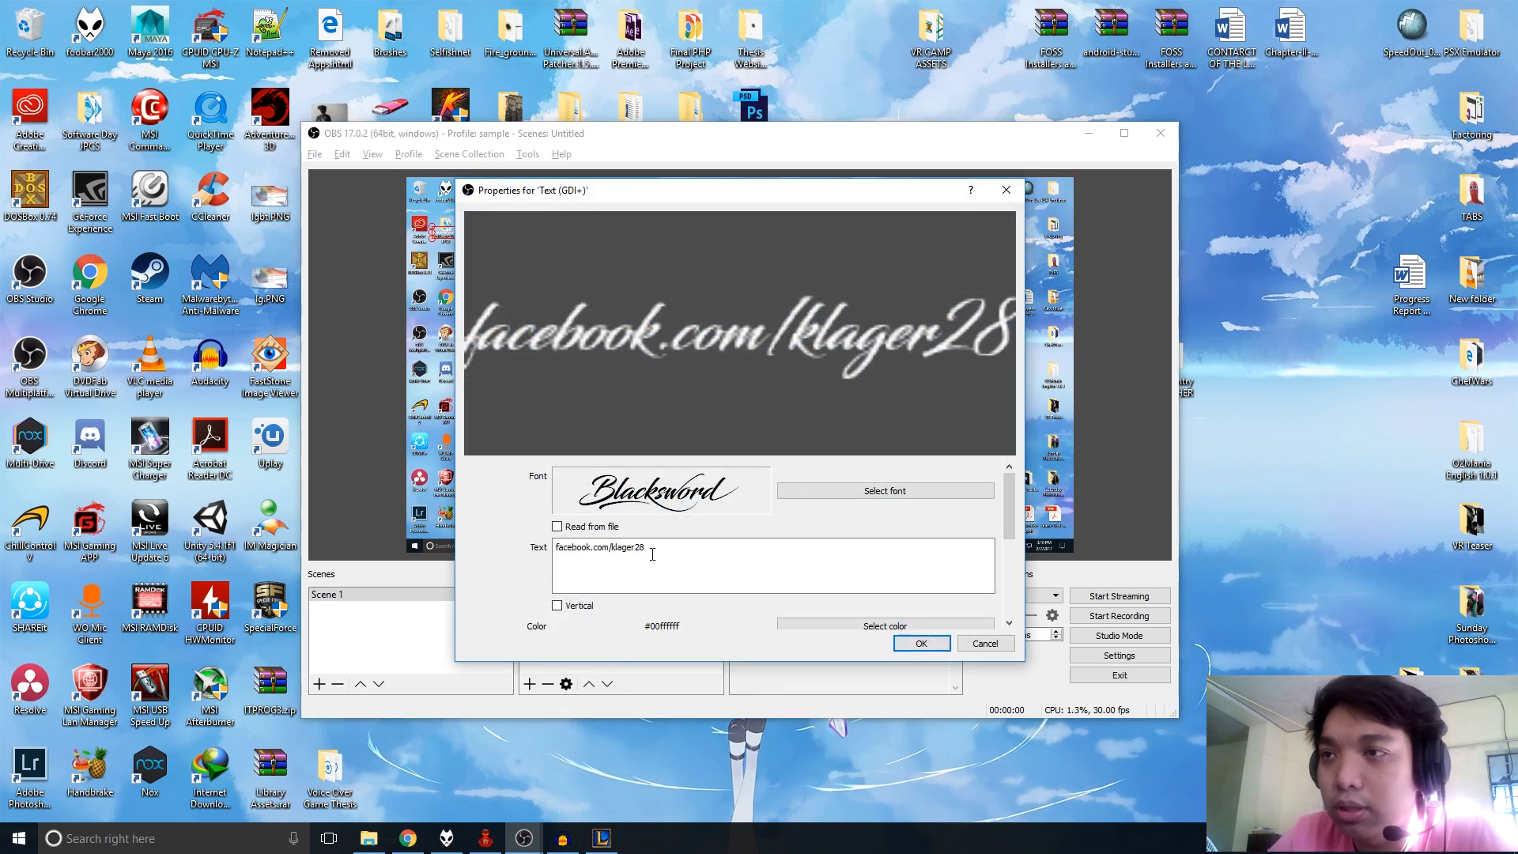
scroll(714, 581, "down", 3)
left_click(821, 535)
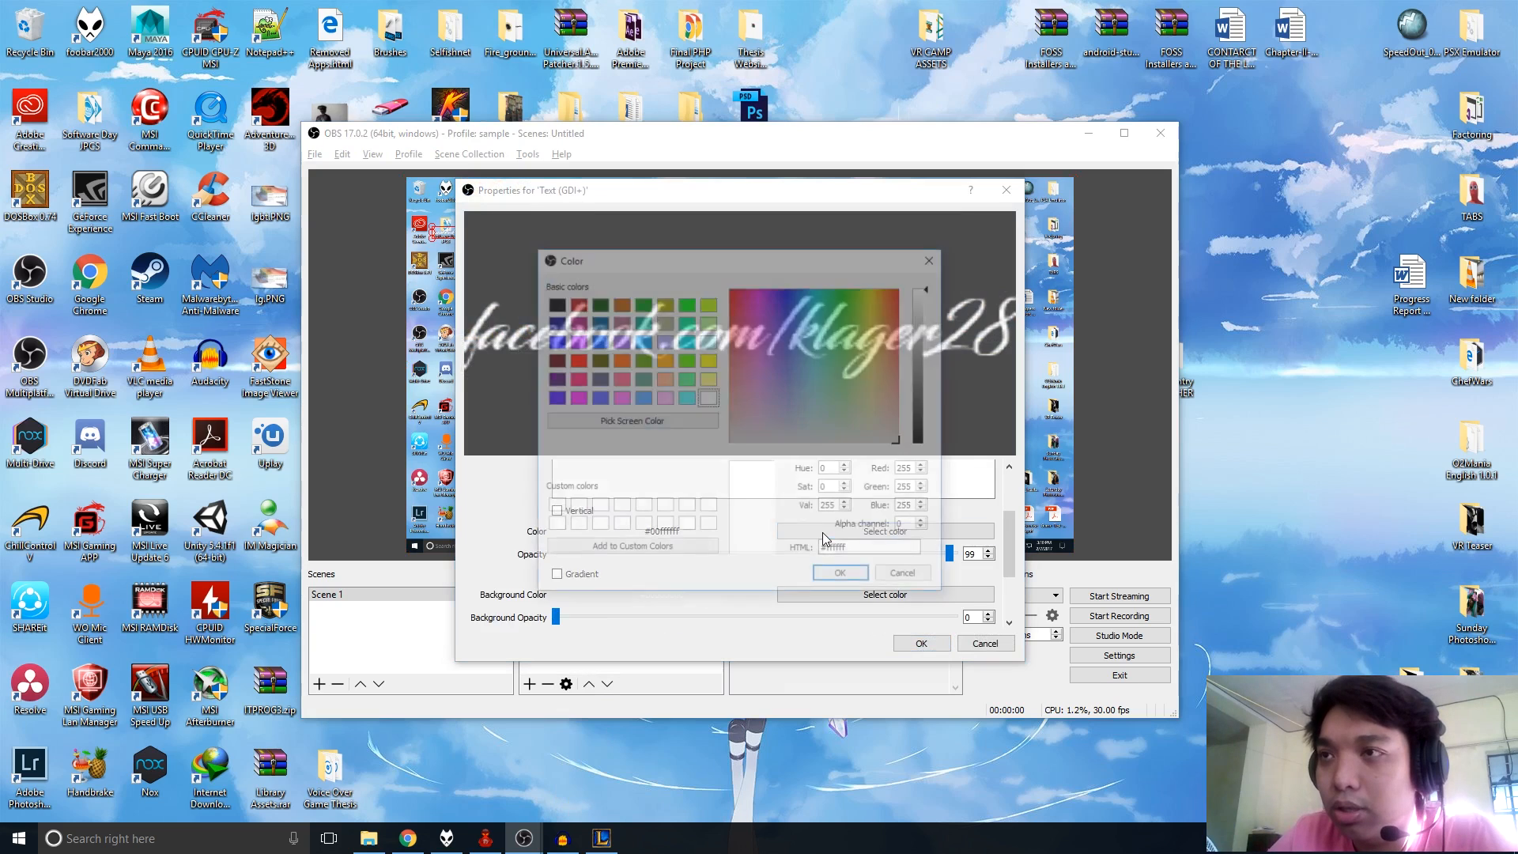
left_click(799, 328)
left_click(807, 326)
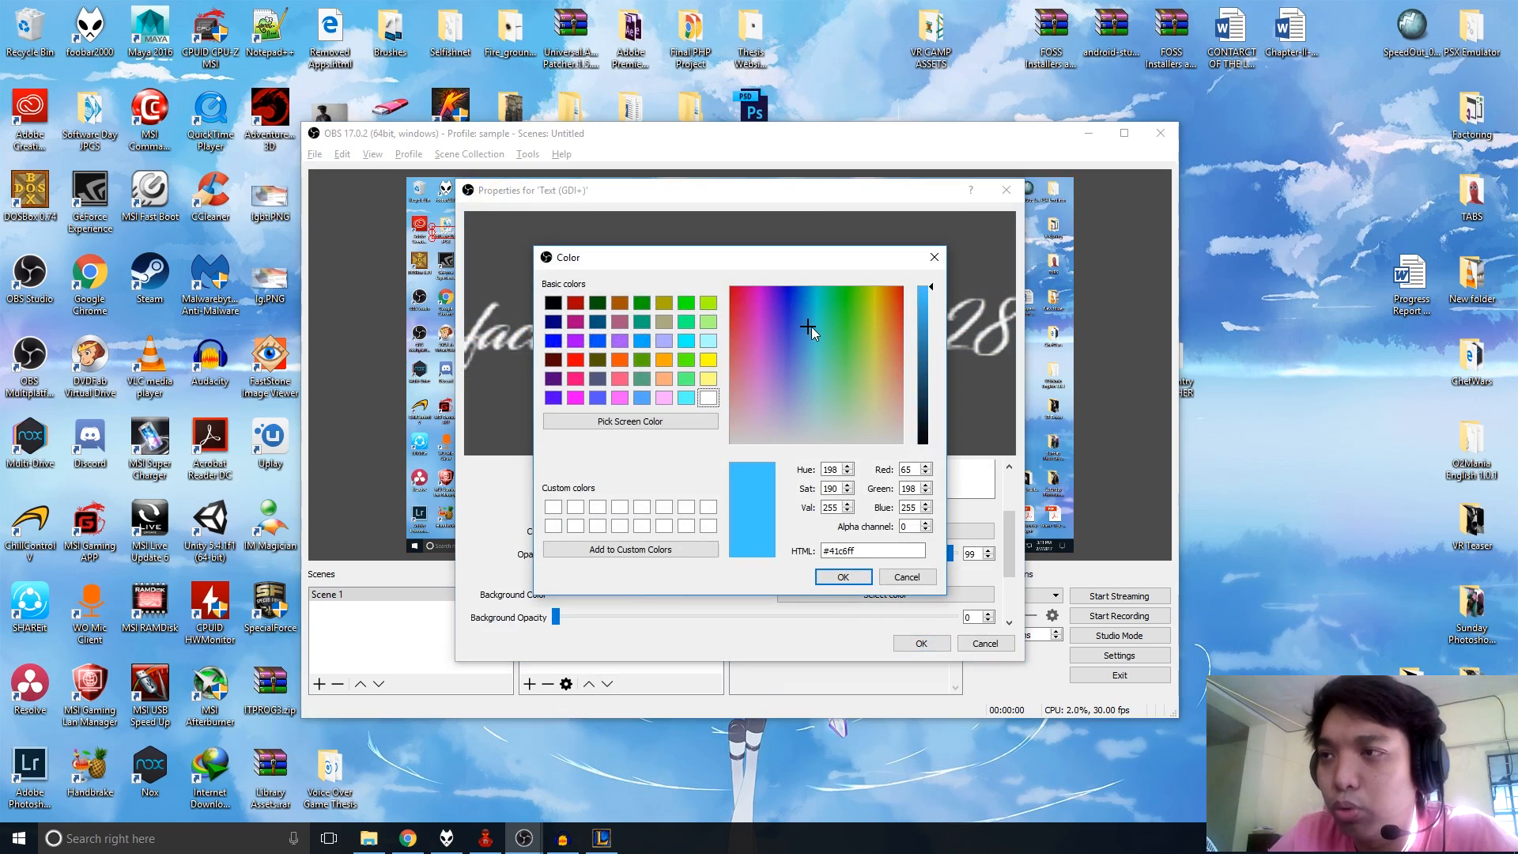
left_click(833, 576)
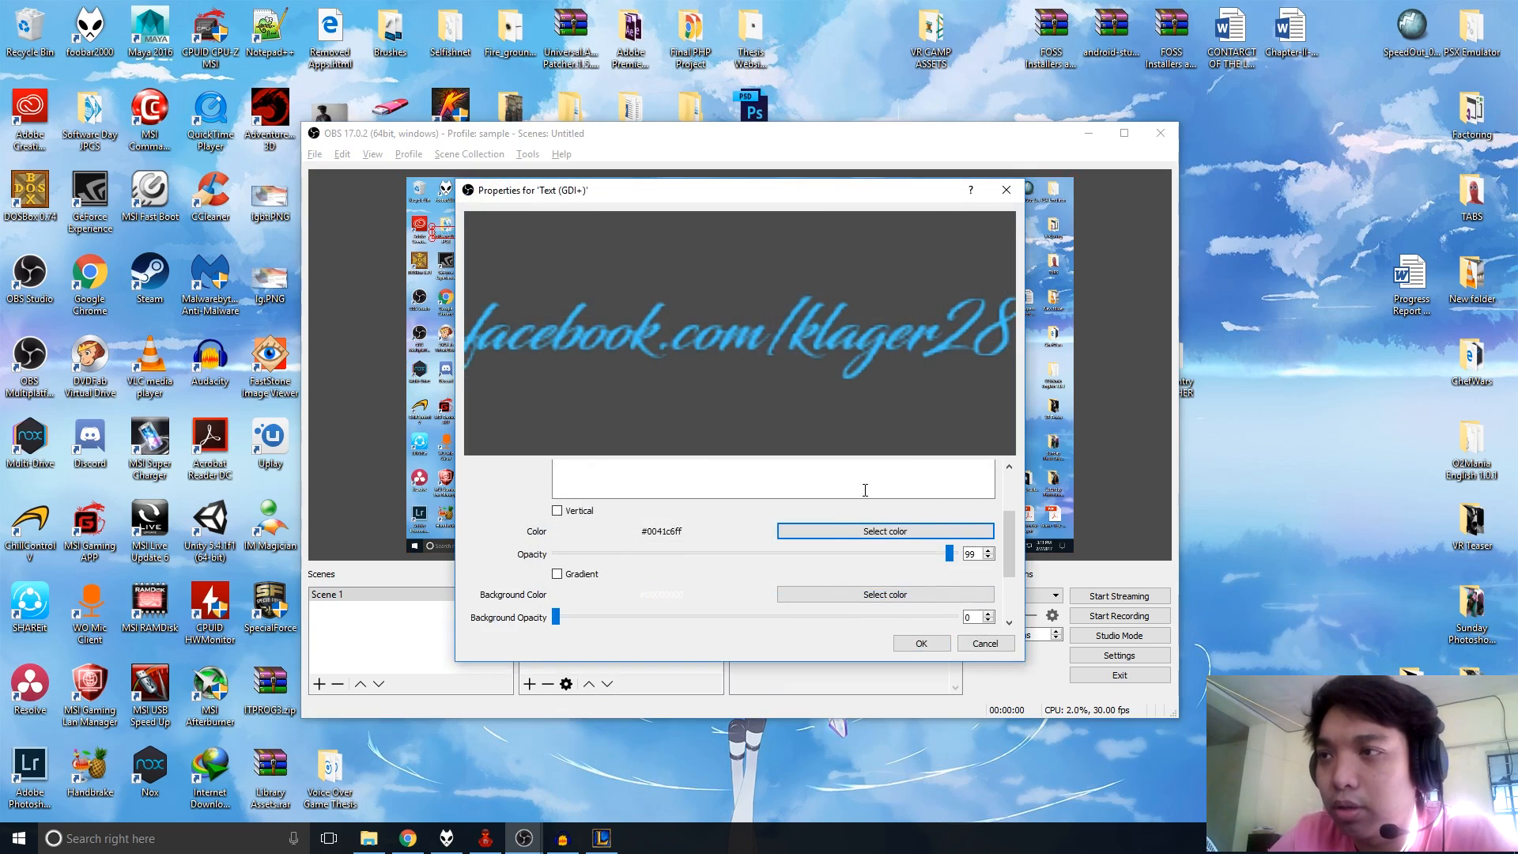
Step: Set the text source's background color to #000000 and move the overlay to the canvas's lower-left corner
left_click(871, 595)
left_click(799, 293)
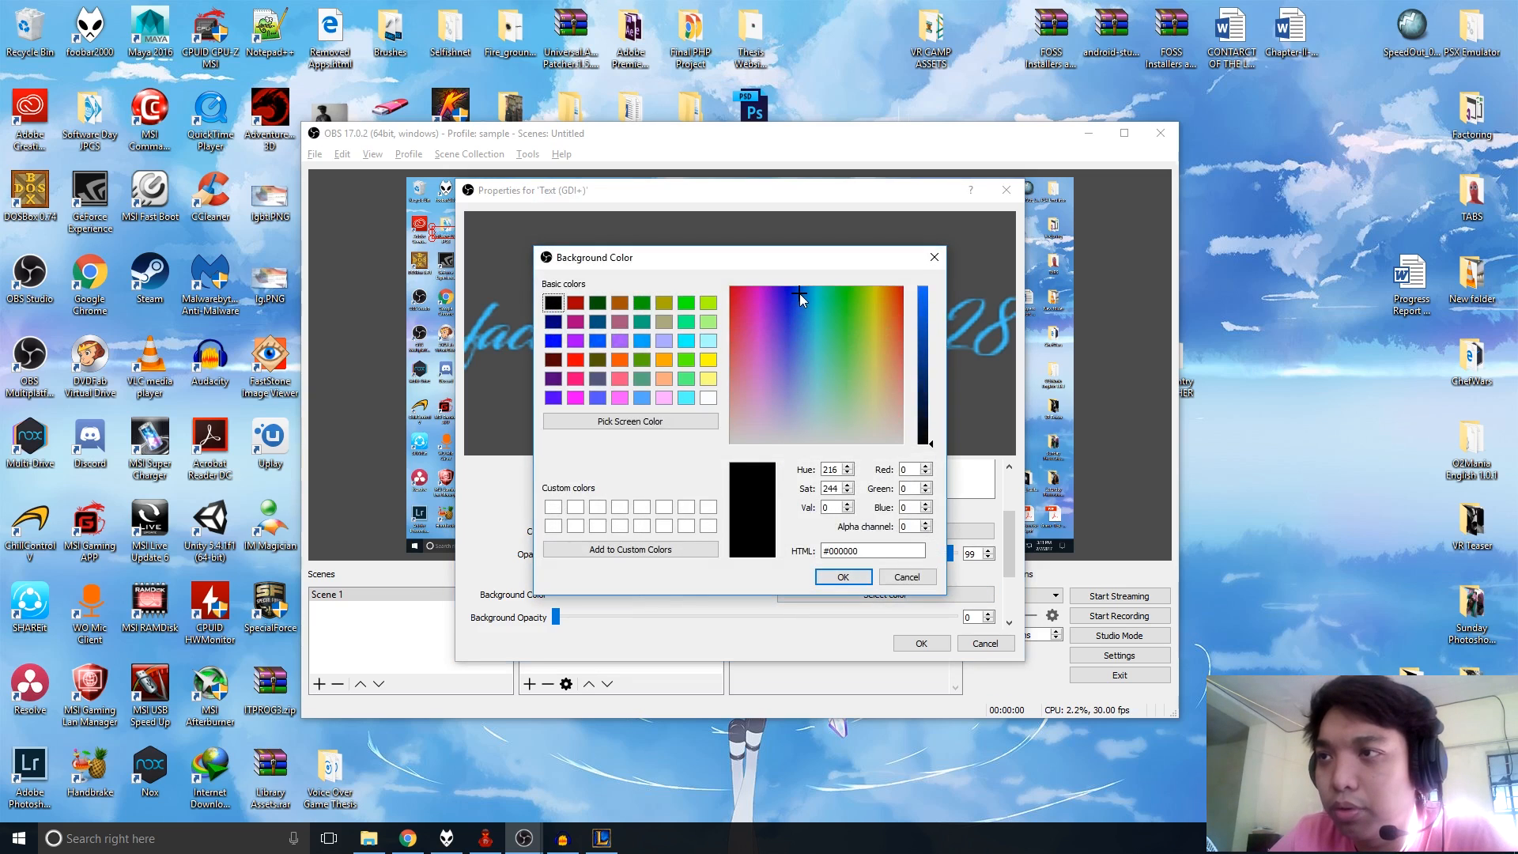
left_click(842, 577)
left_click(921, 644)
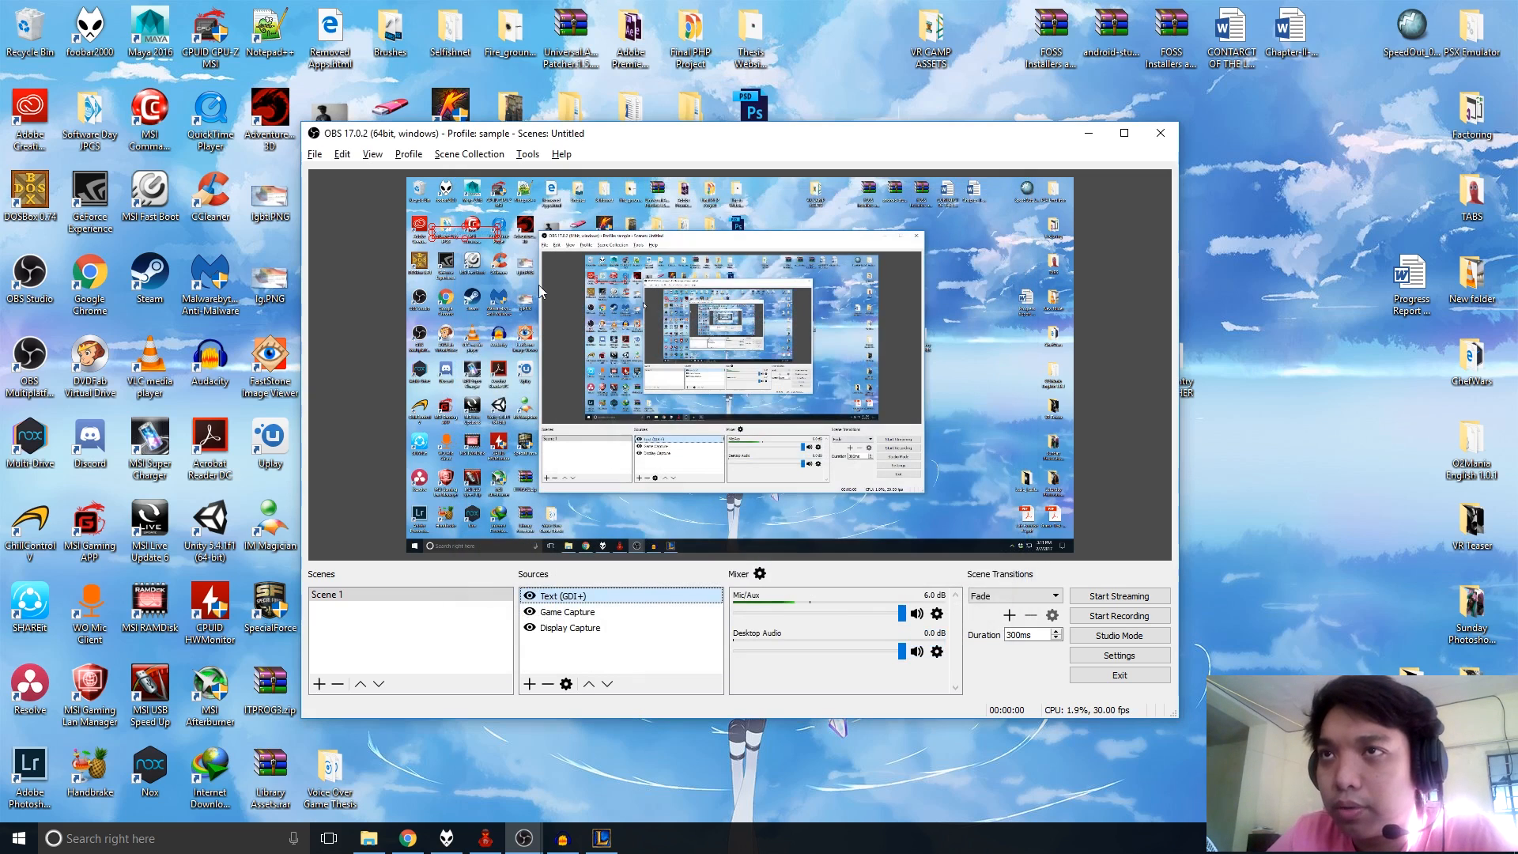
left_click_drag(496, 239, 623, 504)
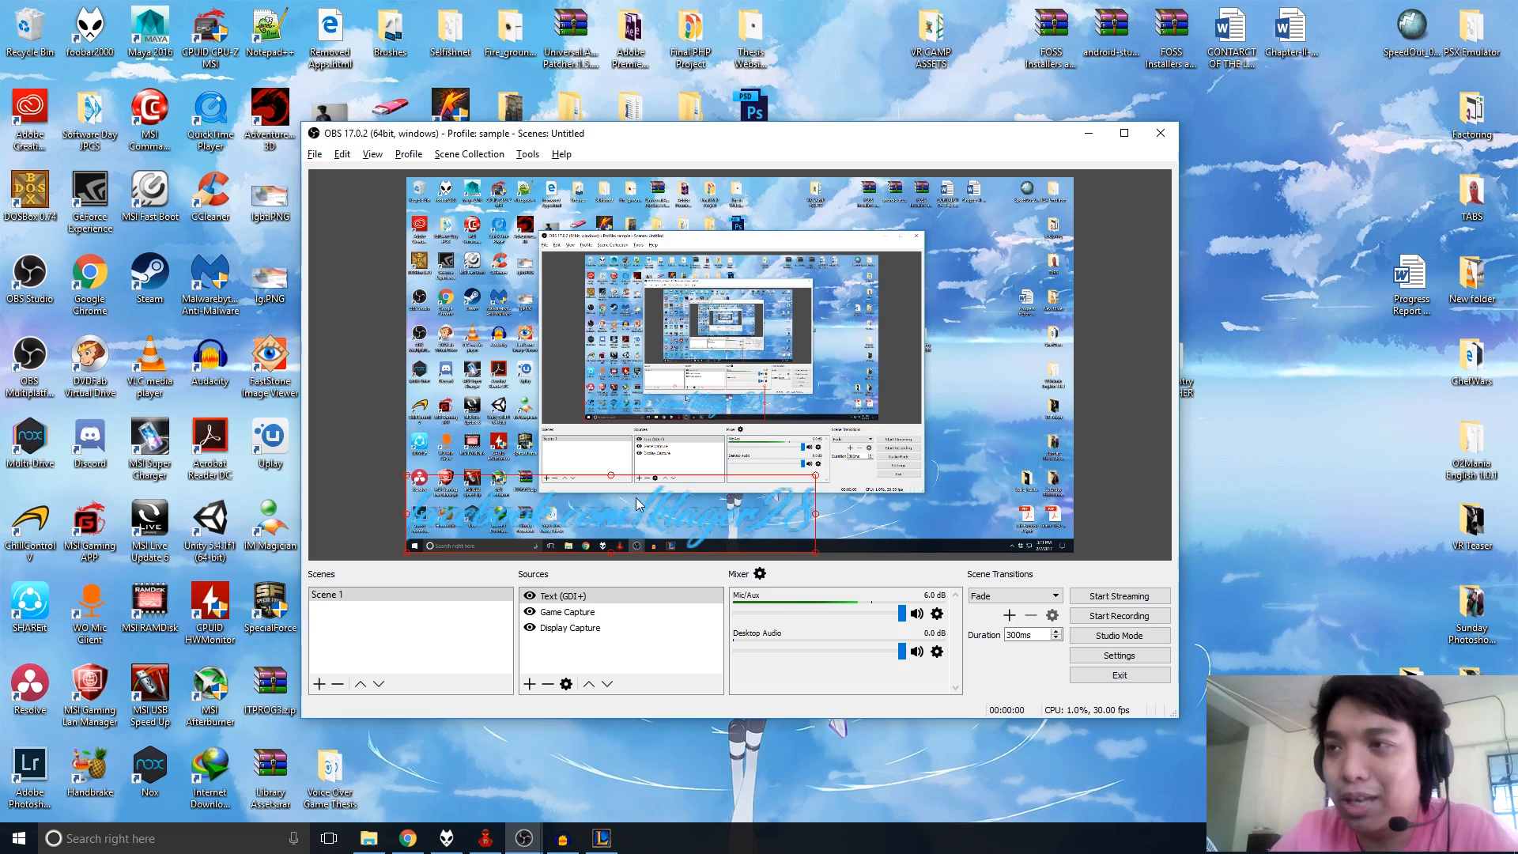
left_click(643, 660)
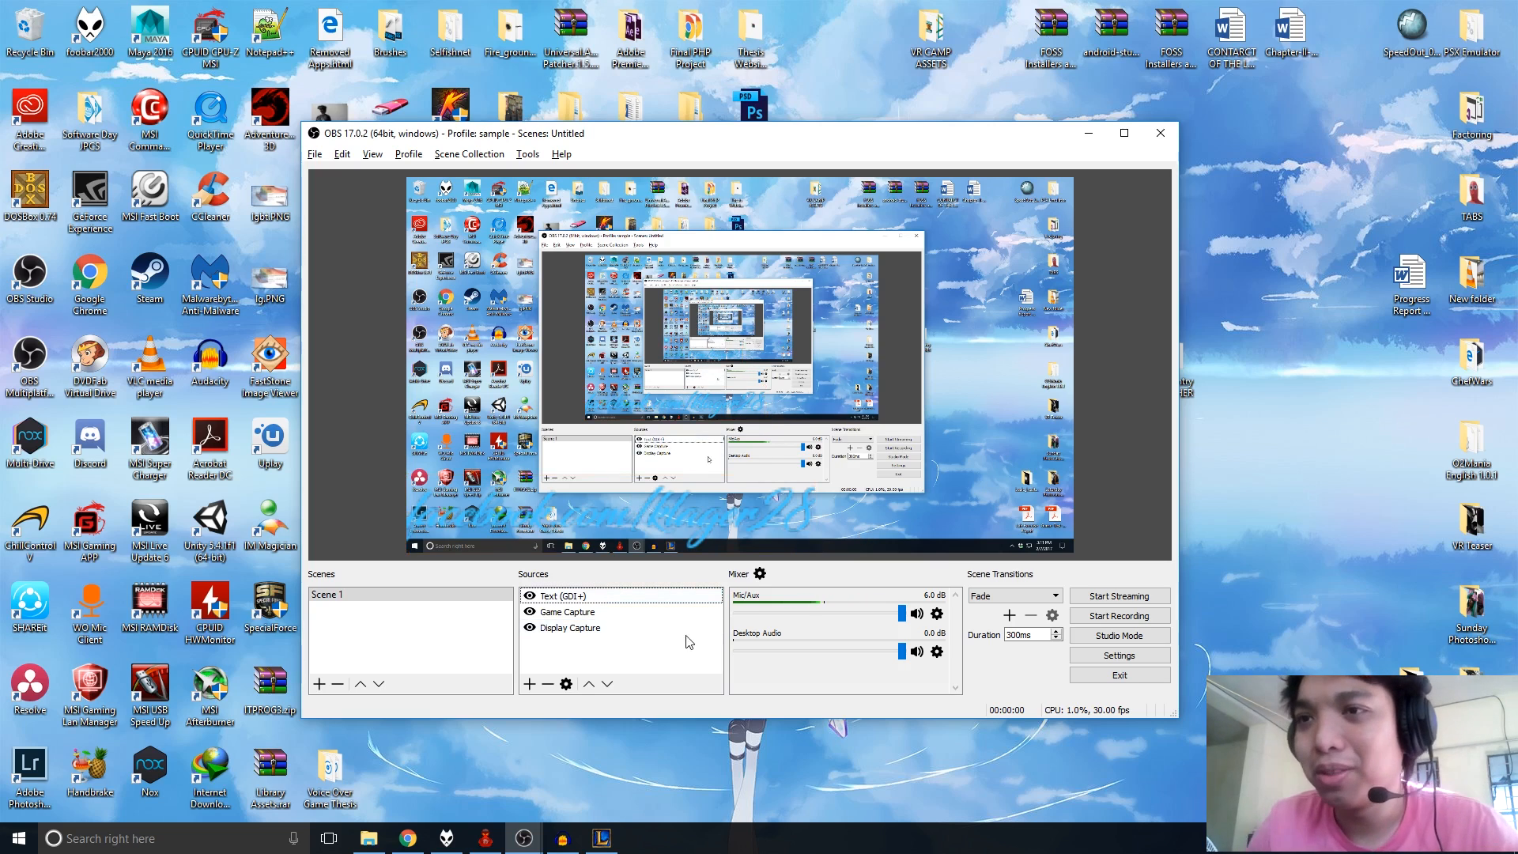
Step: Add a new Video Capture Device source using the A4 TECH HD PC Camera with its default properties
right_click(616, 657)
mouse_move(637, 663)
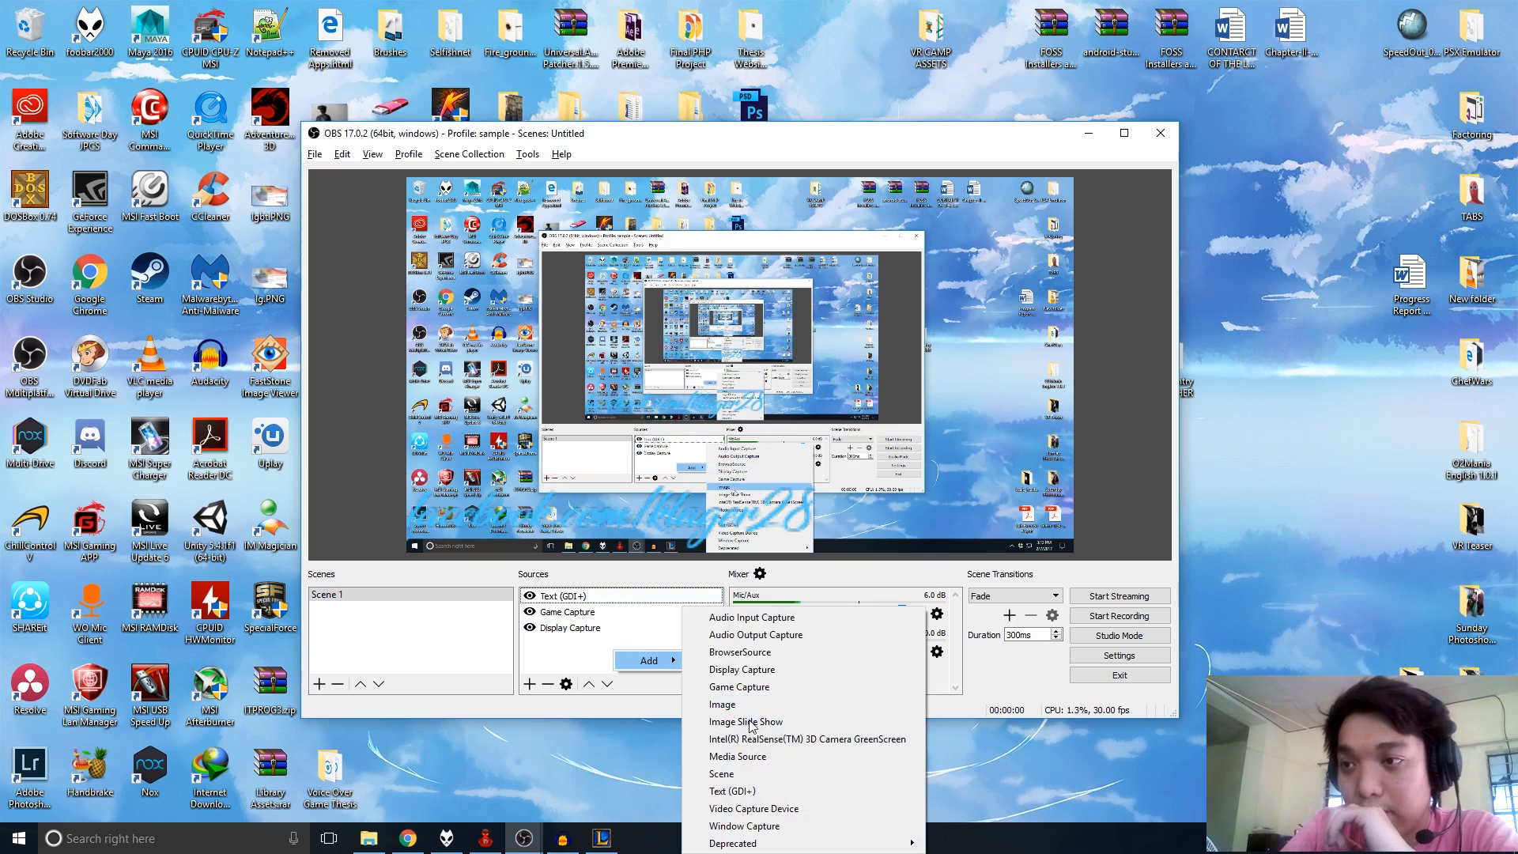
left_click(777, 810)
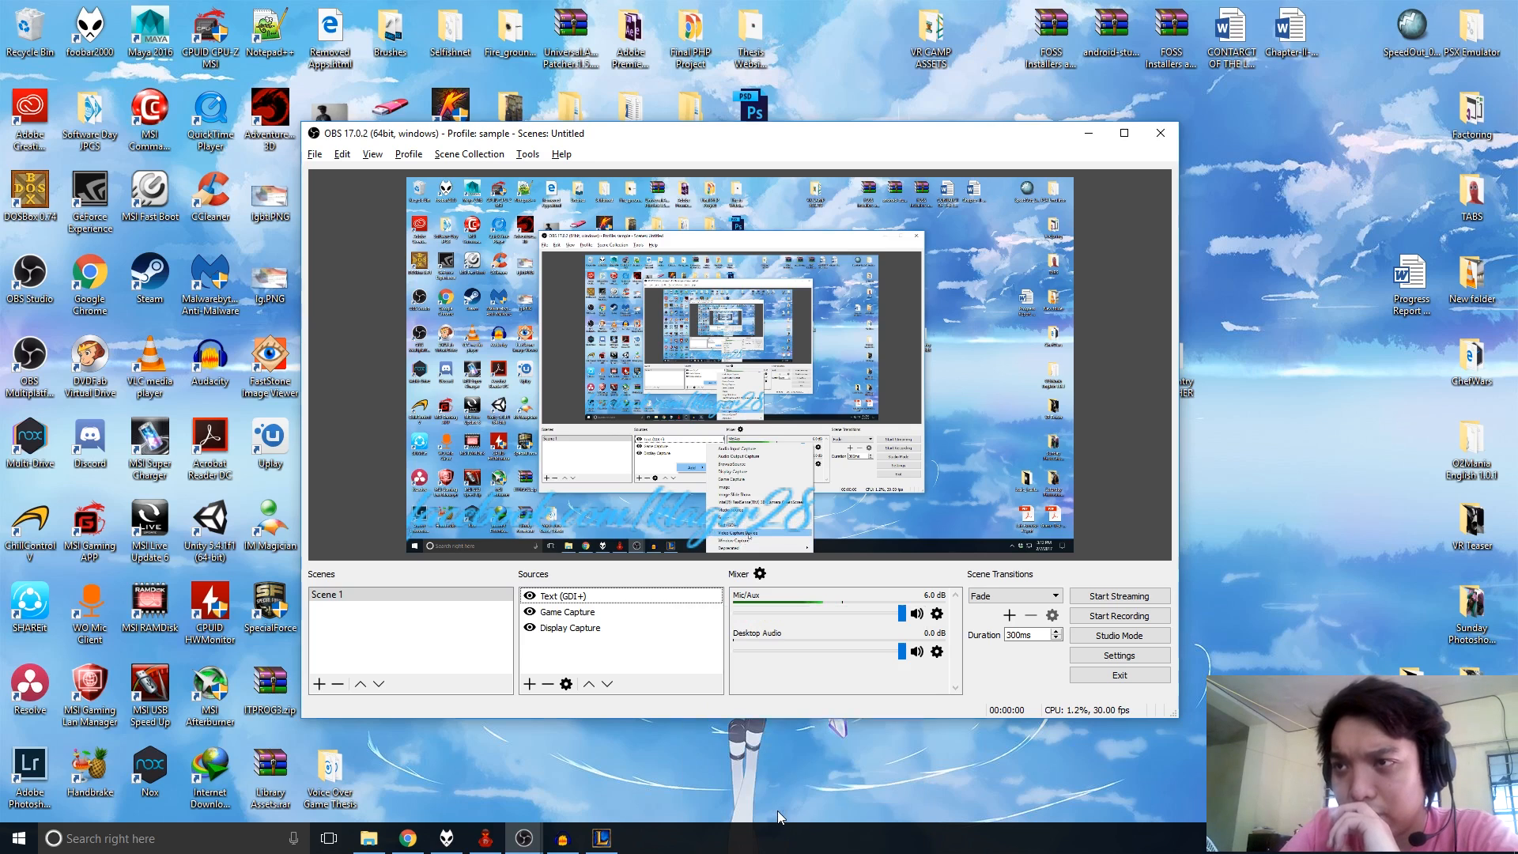
left_click(775, 537)
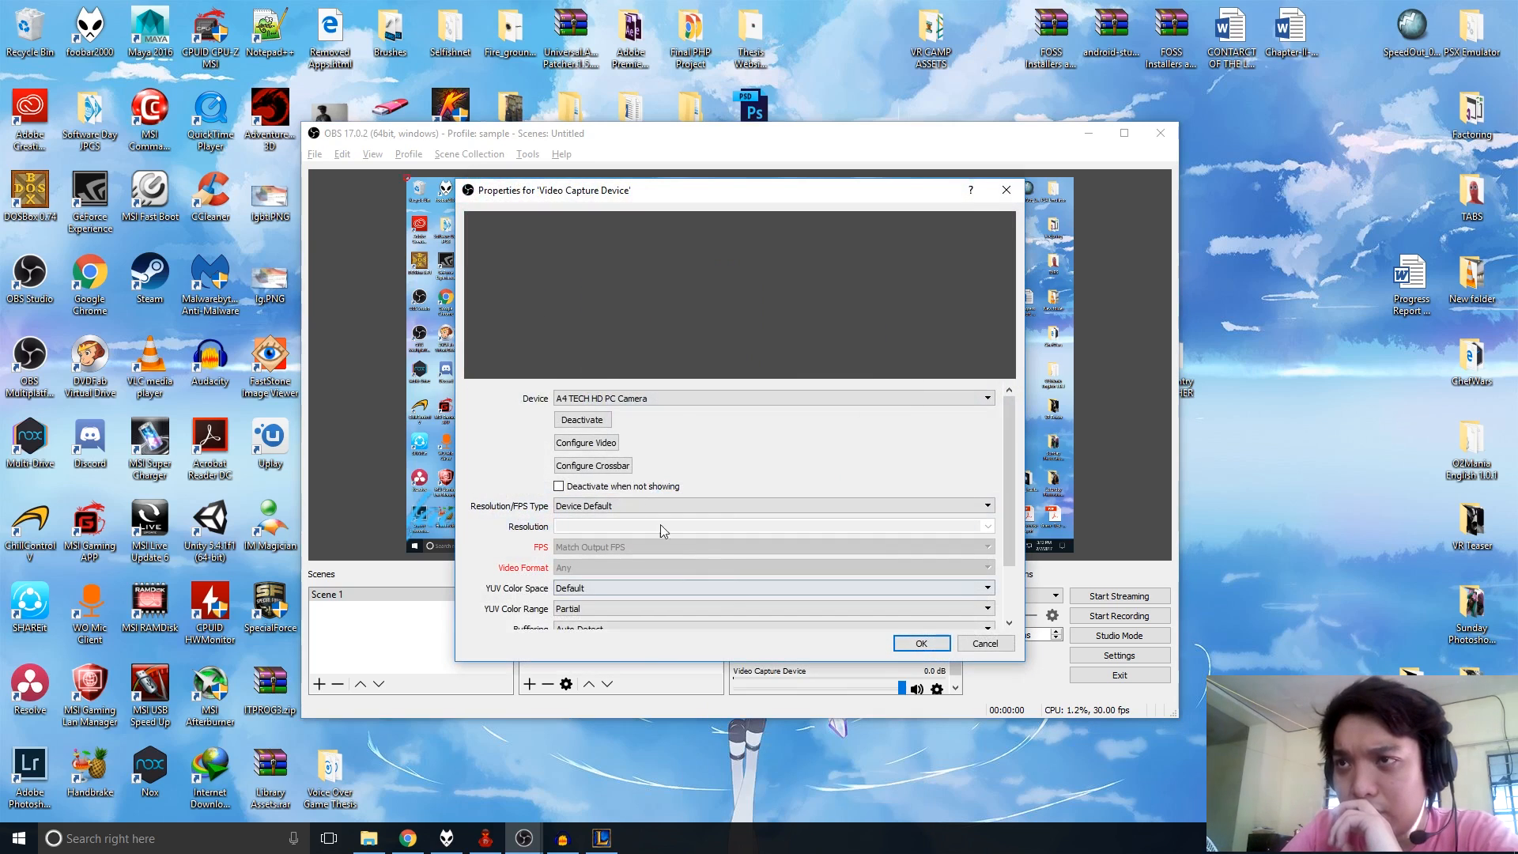
left_click(666, 398)
left_click(666, 398)
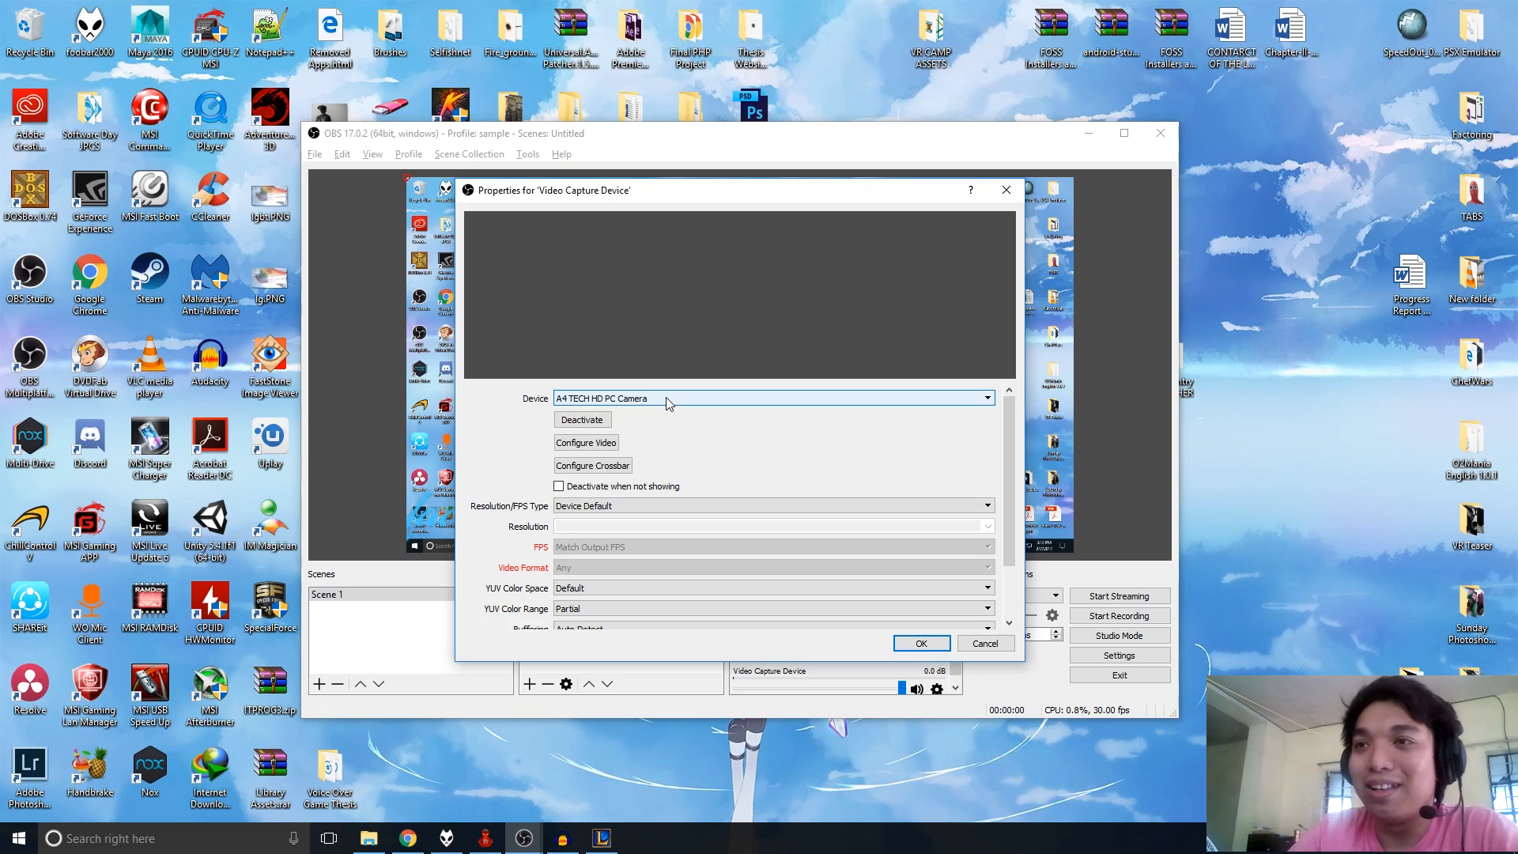
left_click(667, 400)
left_click(664, 407)
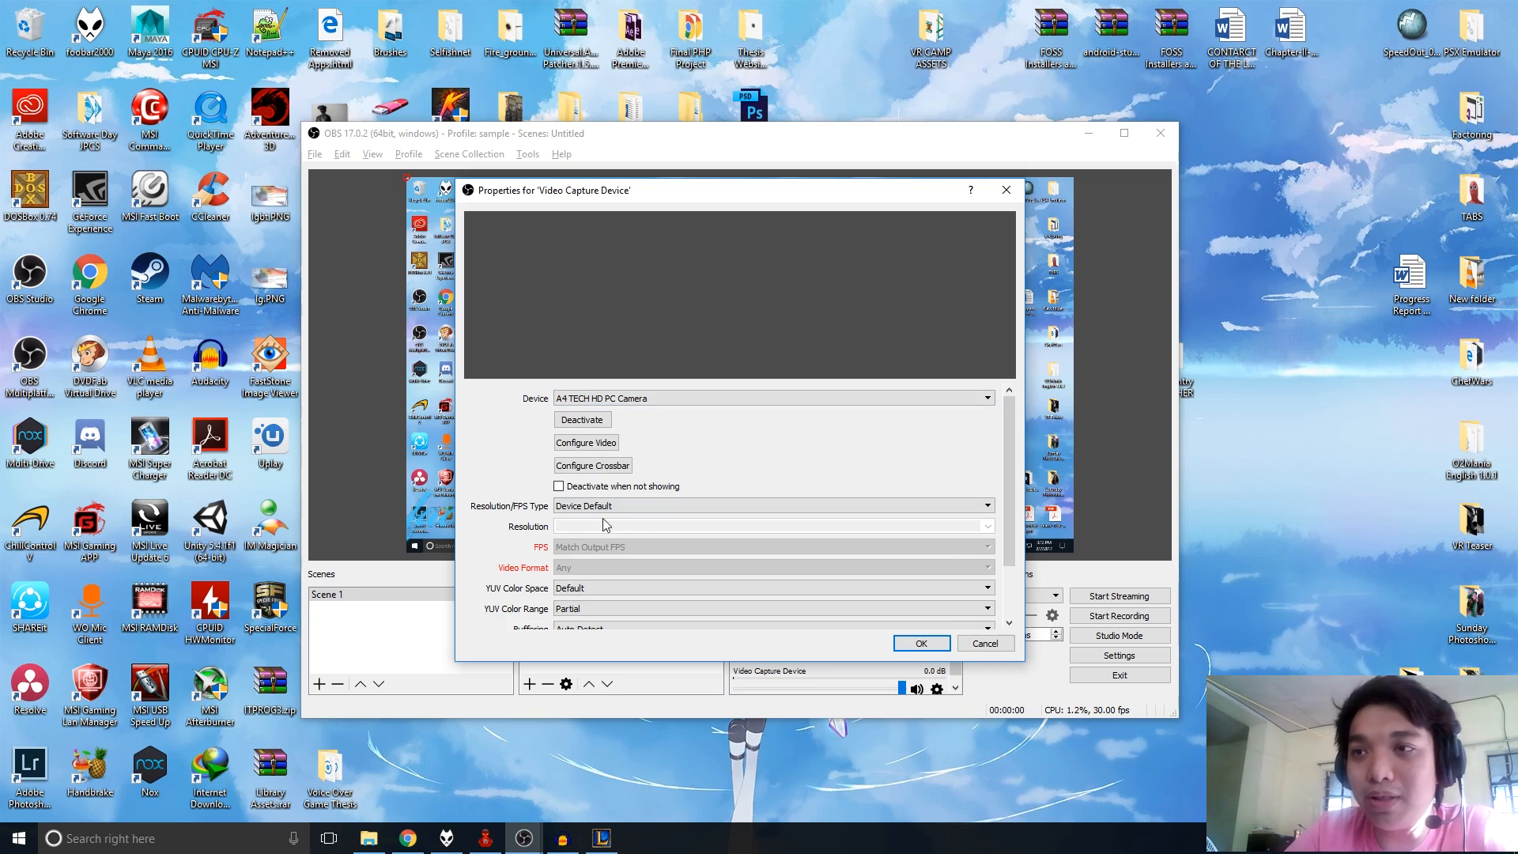
scroll(487, 537, "down", 1)
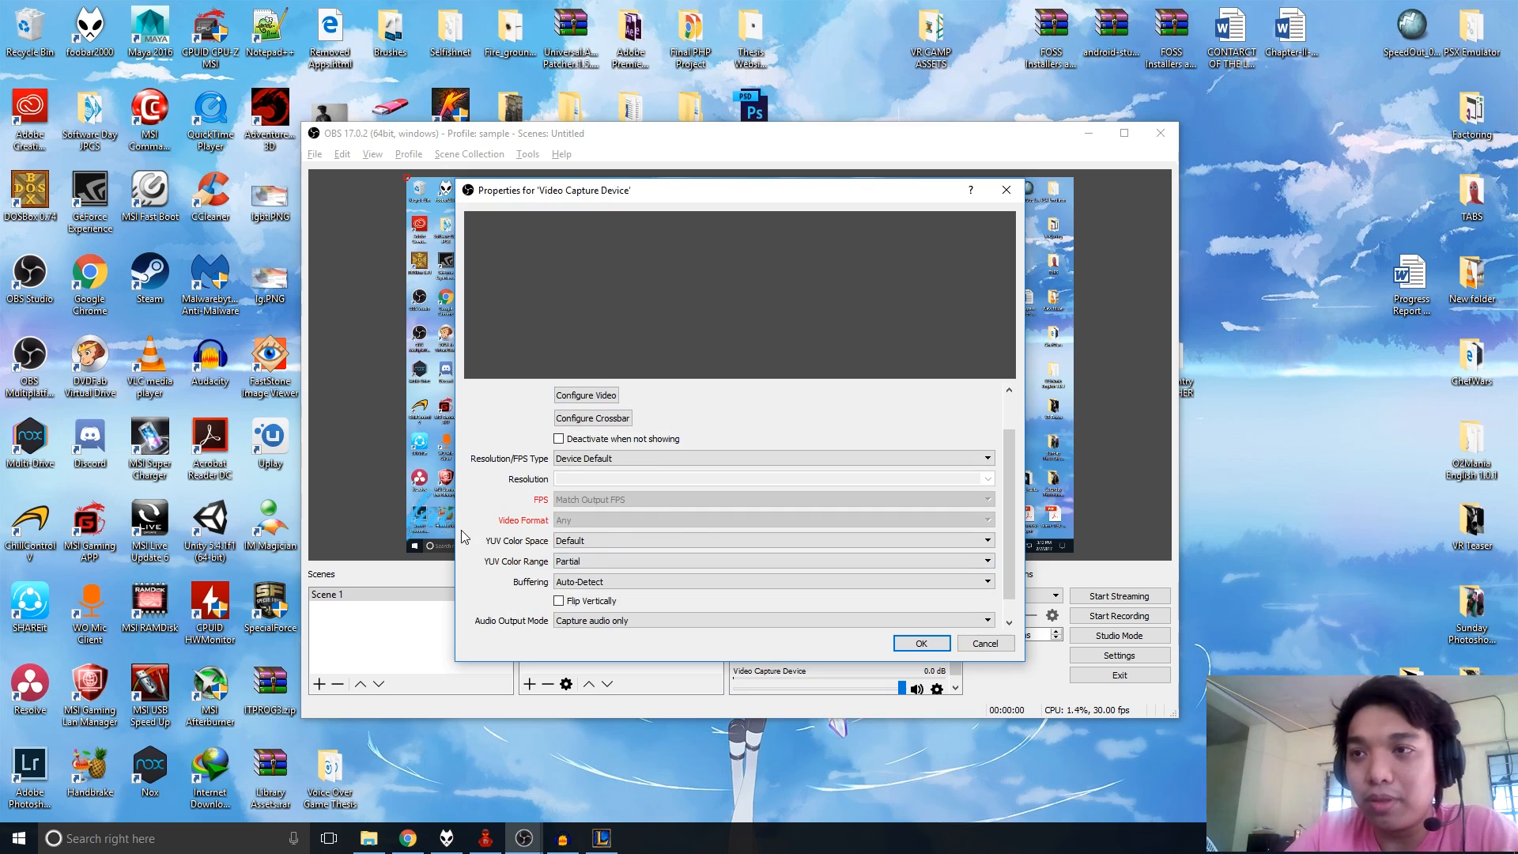
scroll(581, 519, "down", 2)
left_click(921, 643)
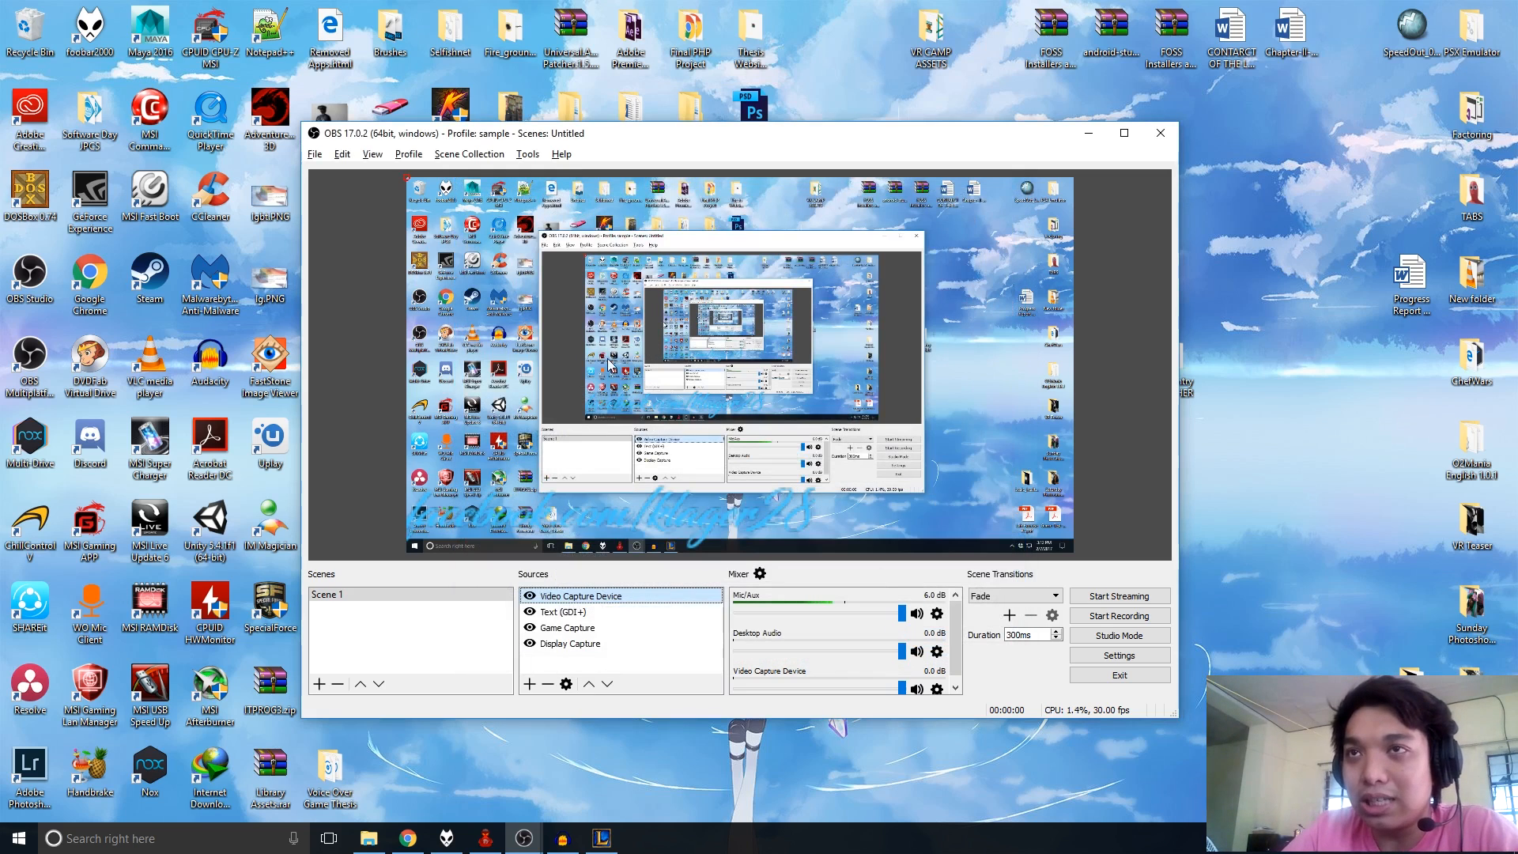
left_click(357, 233)
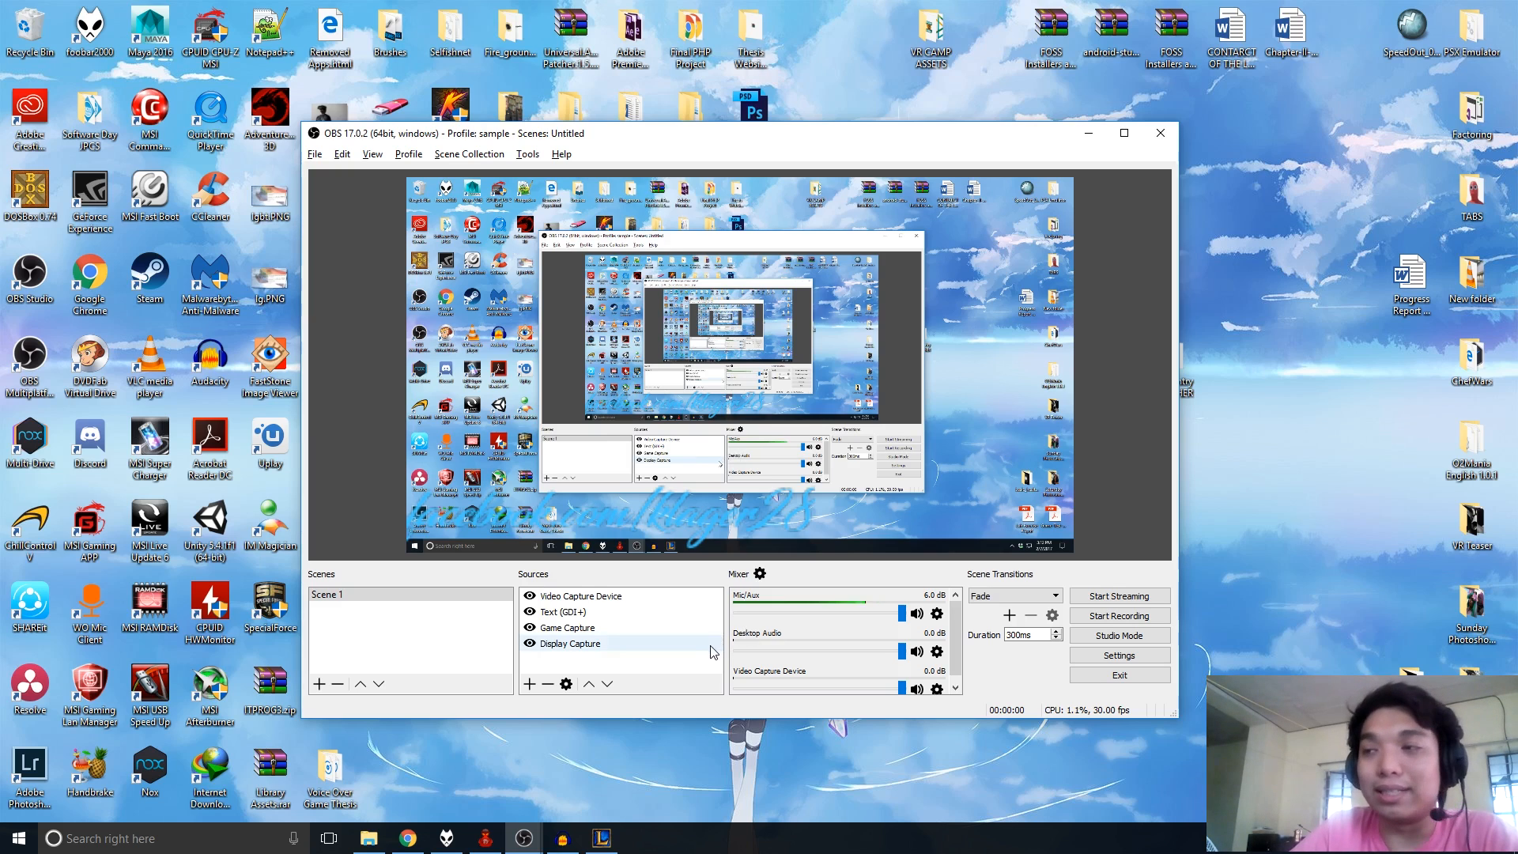
Step: Review the available choices for Desktop Audio Device and Mic/Auxiliary Audio Device in the audio settings
left_click(1136, 656)
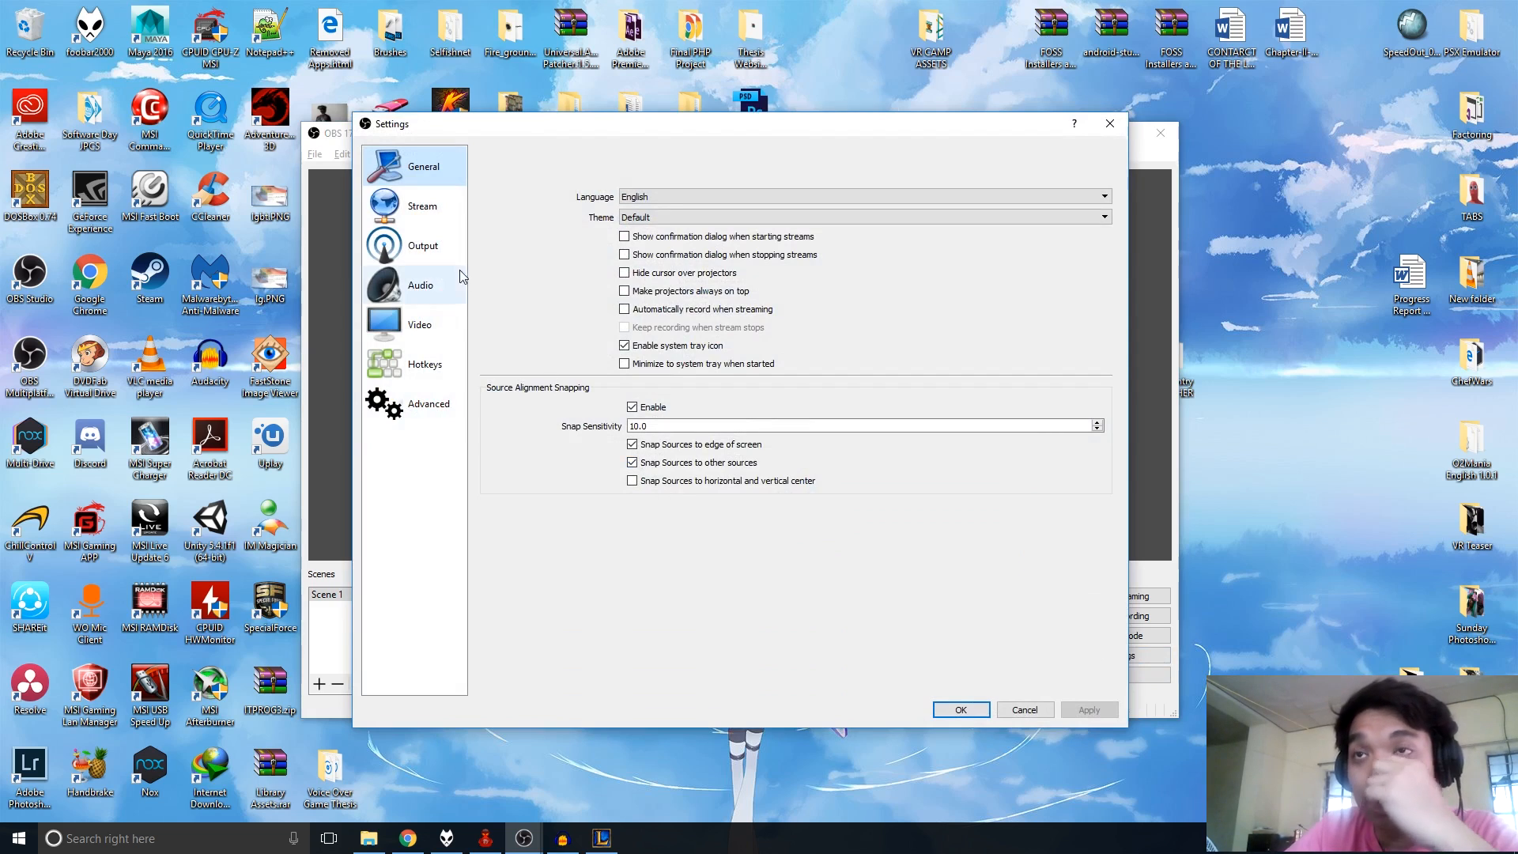
left_click(425, 285)
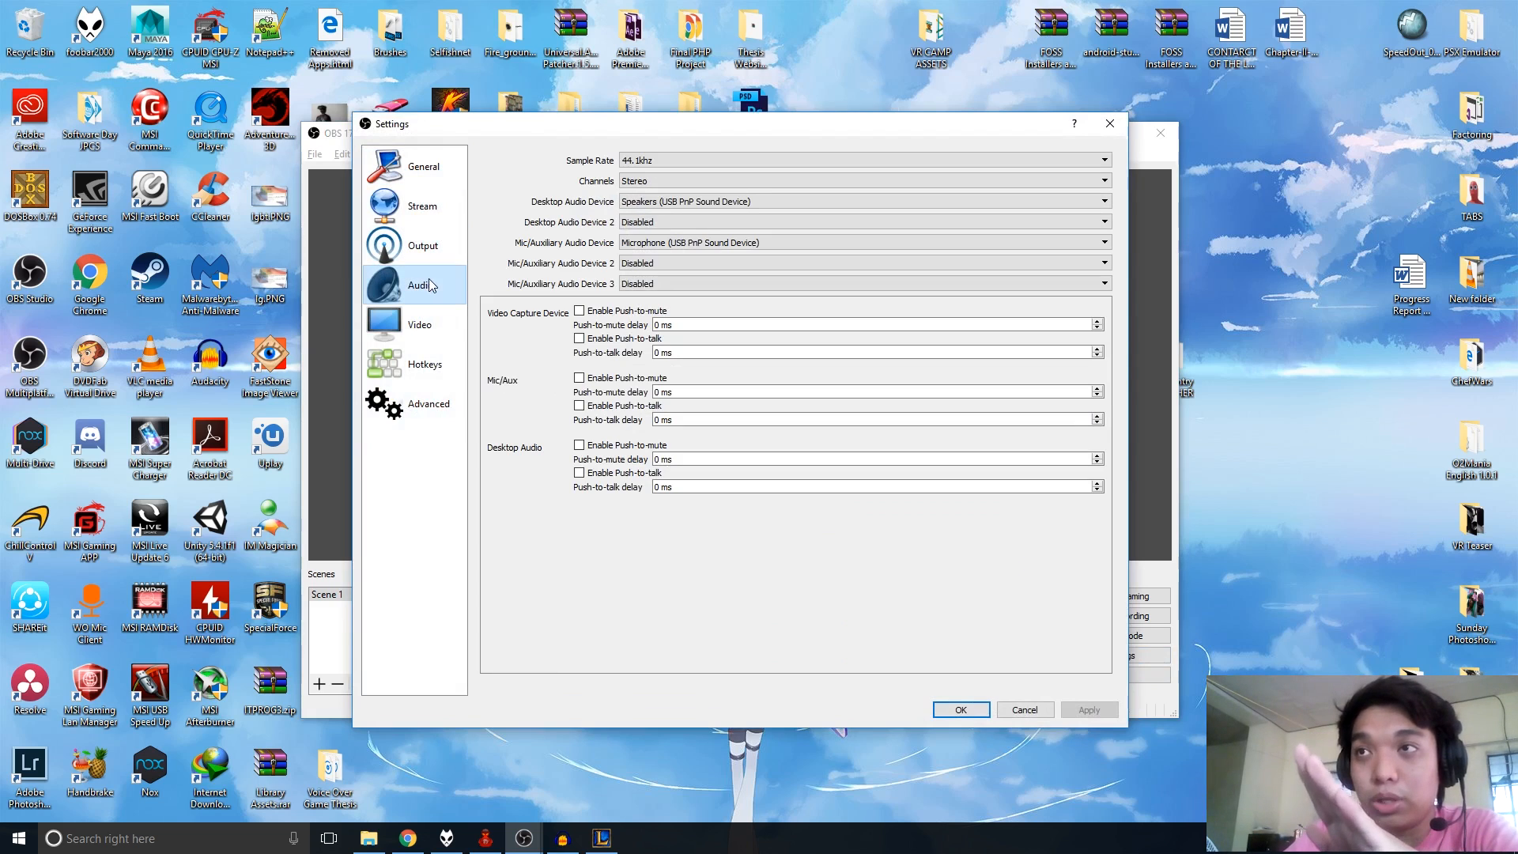
left_click(650, 204)
left_click(631, 209)
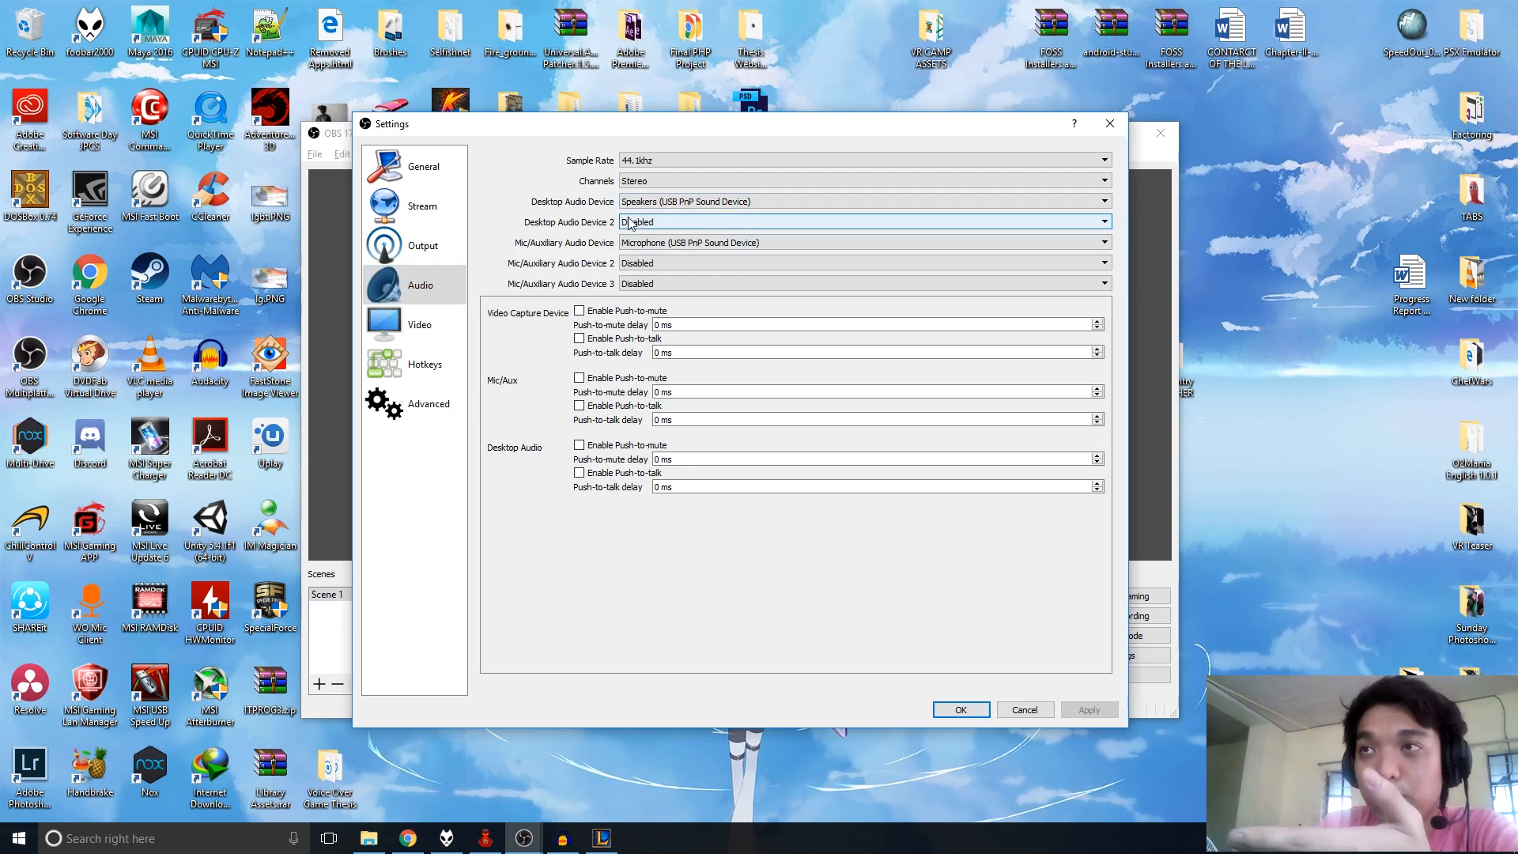
left_click(637, 252)
left_click(636, 247)
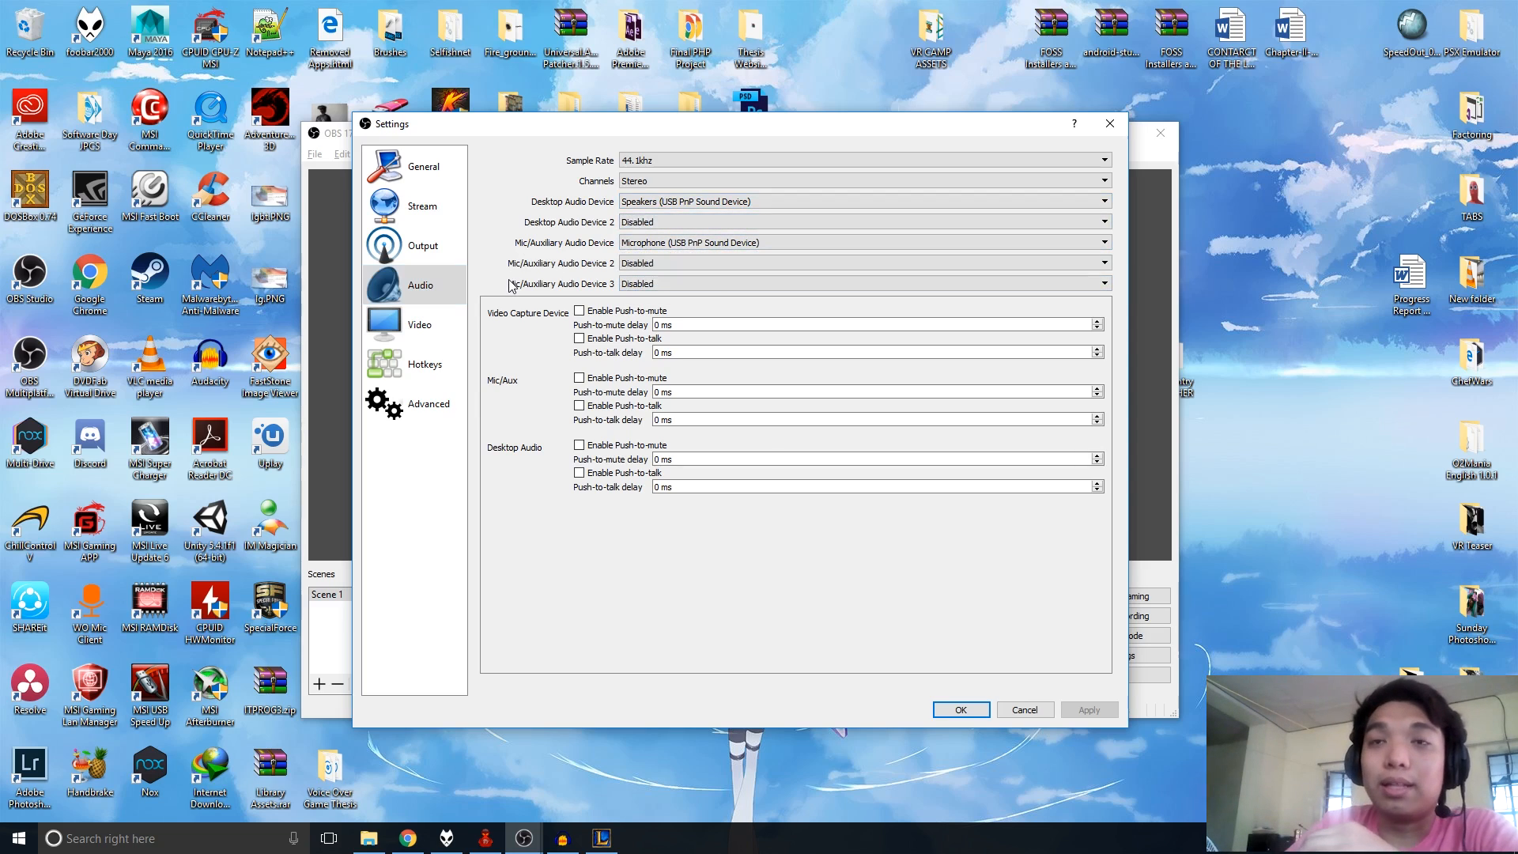
Step: Examine the streaming bitrate and encoder options and the recording folder choices in the output settings
left_click(420, 254)
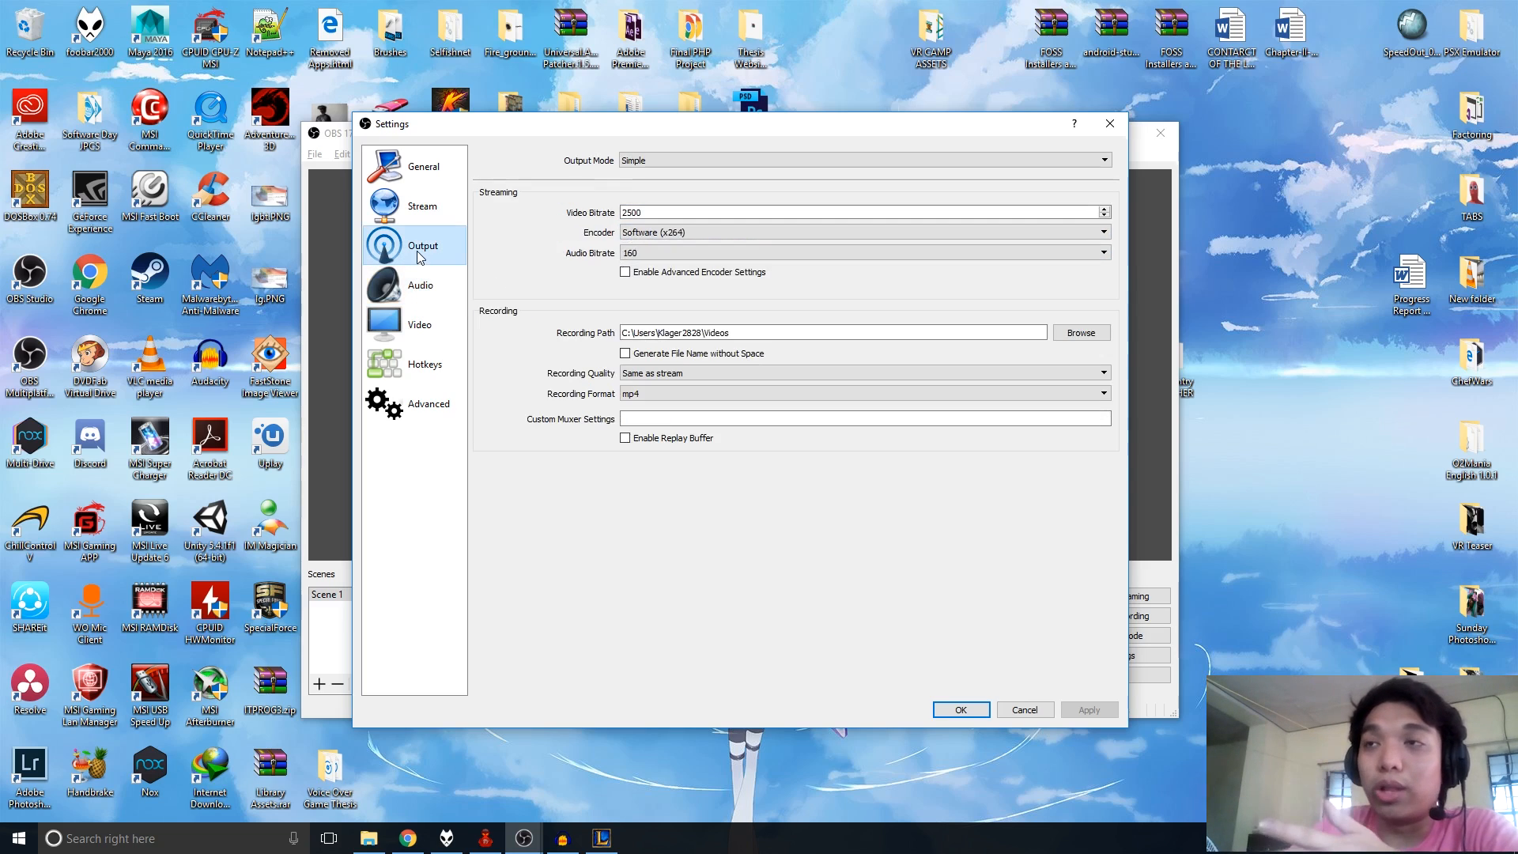
double_click(685, 206)
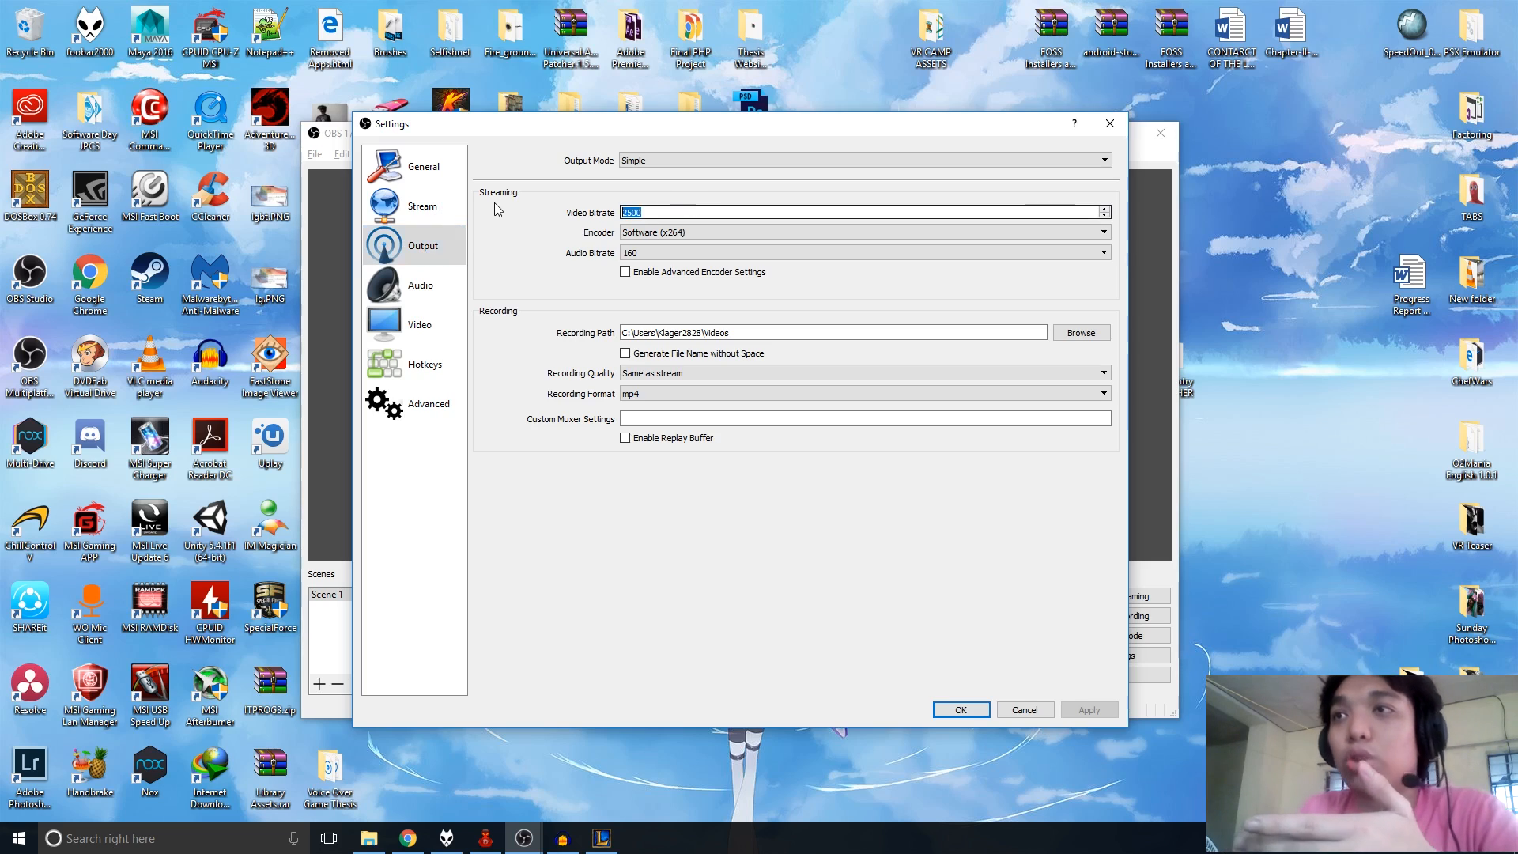
left_click(646, 242)
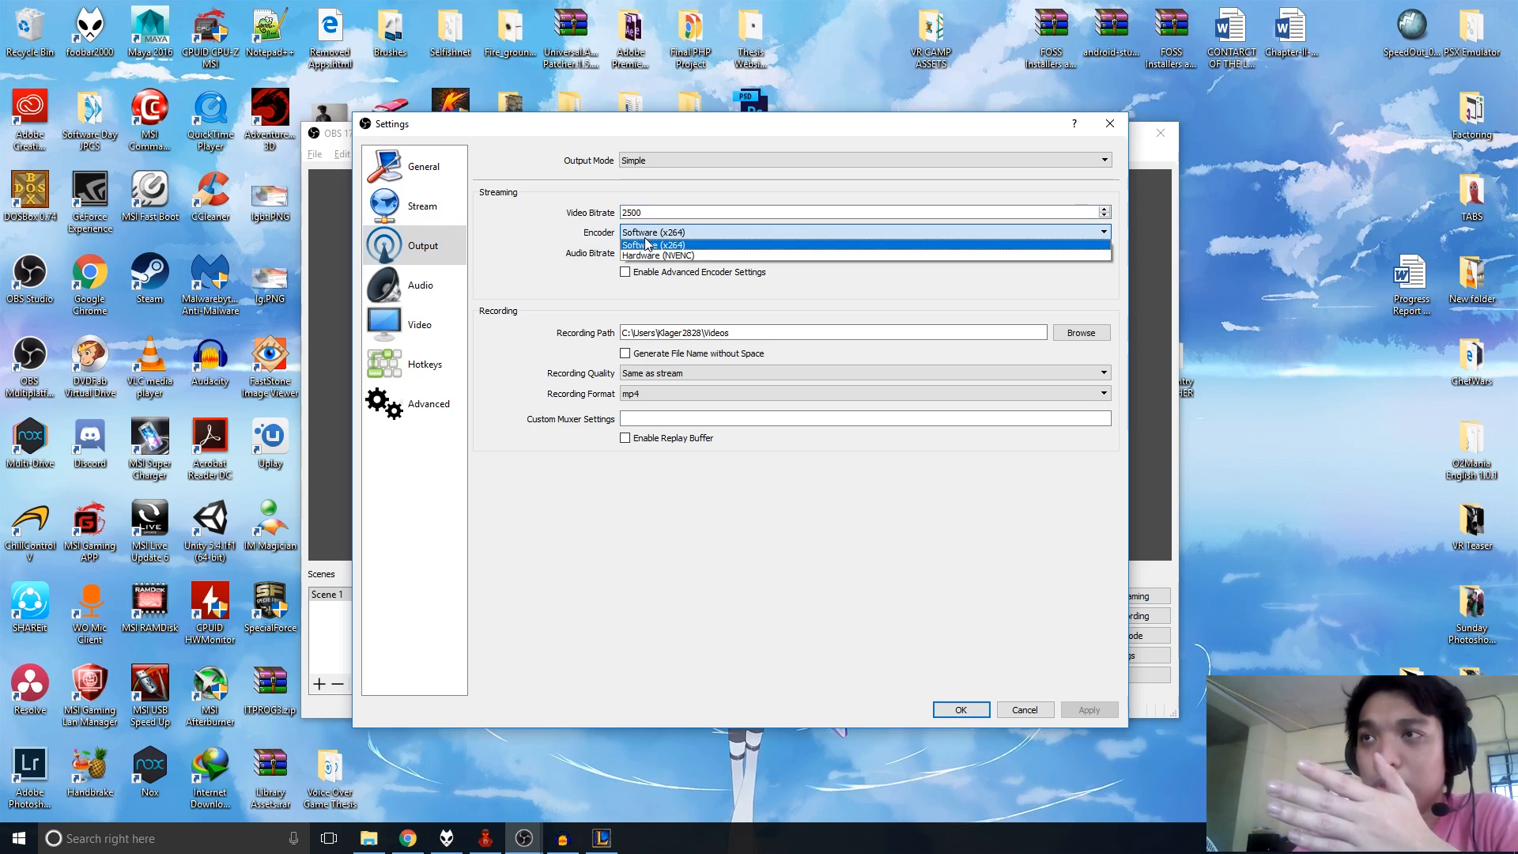
left_click(650, 243)
left_click(655, 234)
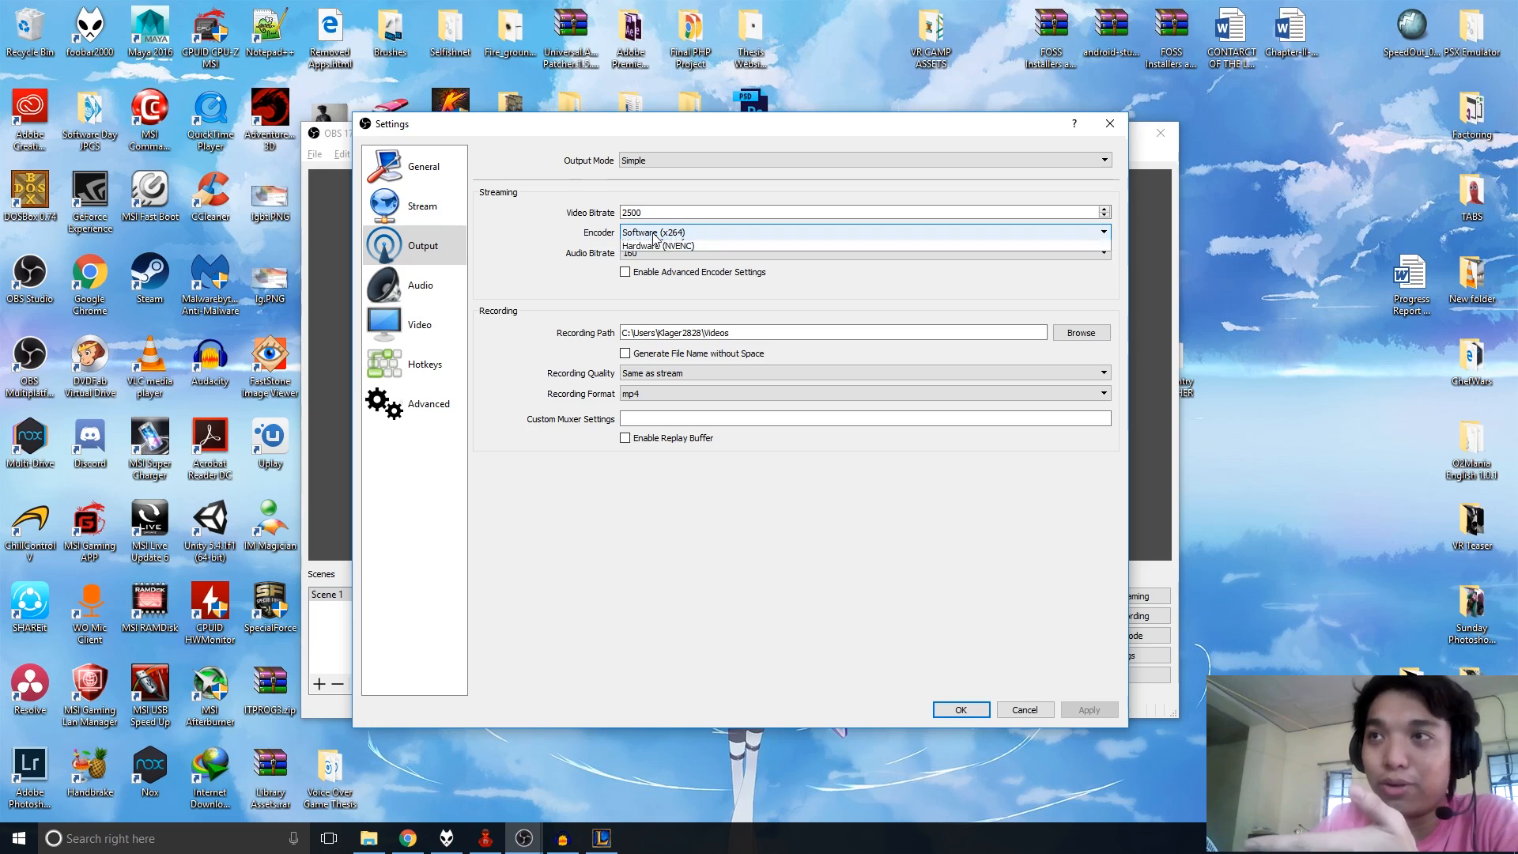
left_click(668, 234)
left_click(648, 253)
left_click(647, 256)
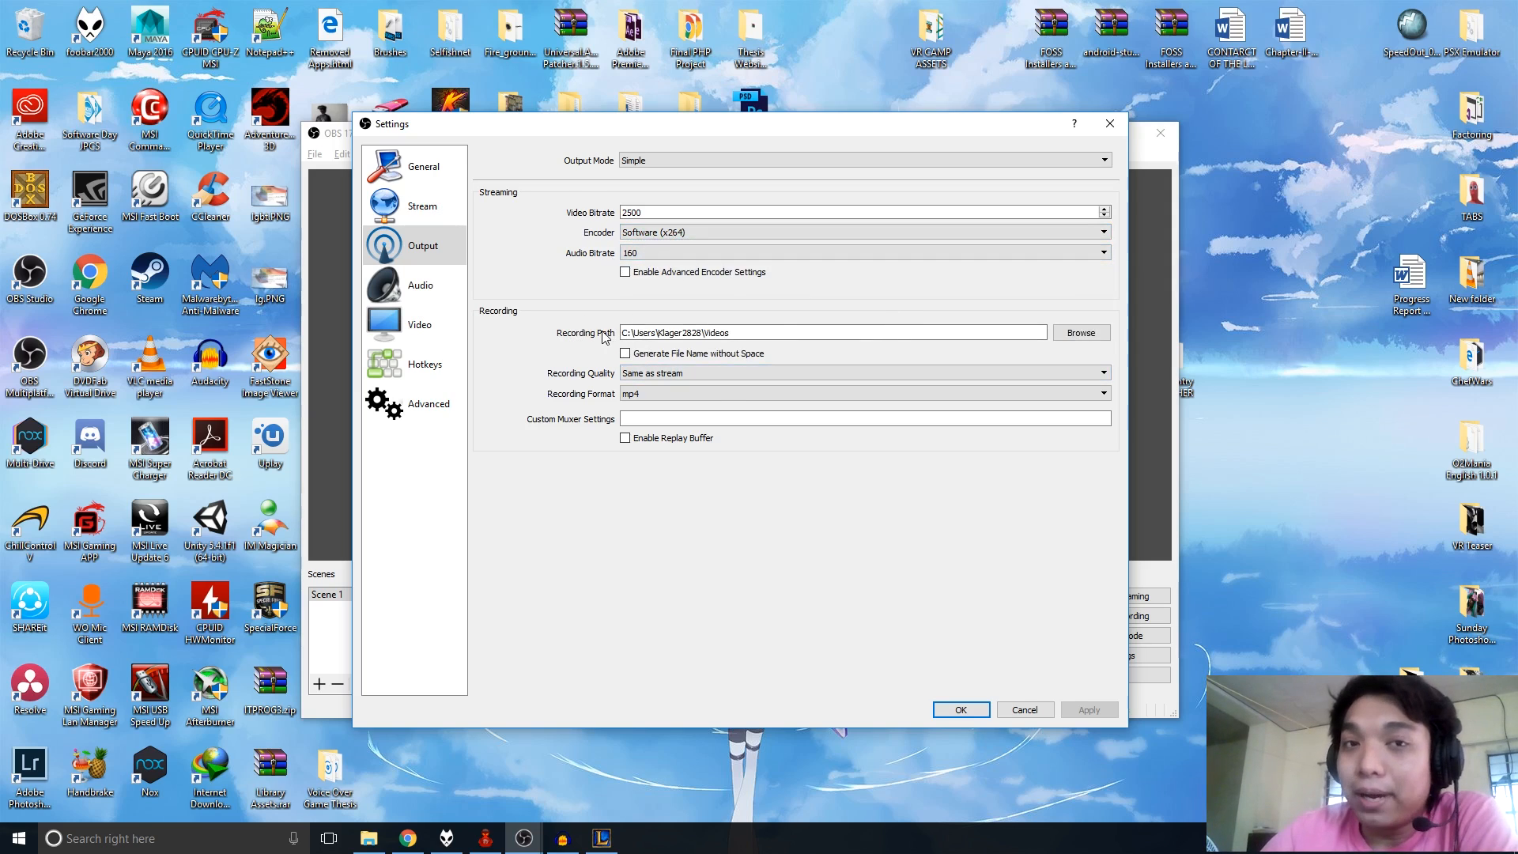
left_click(1084, 333)
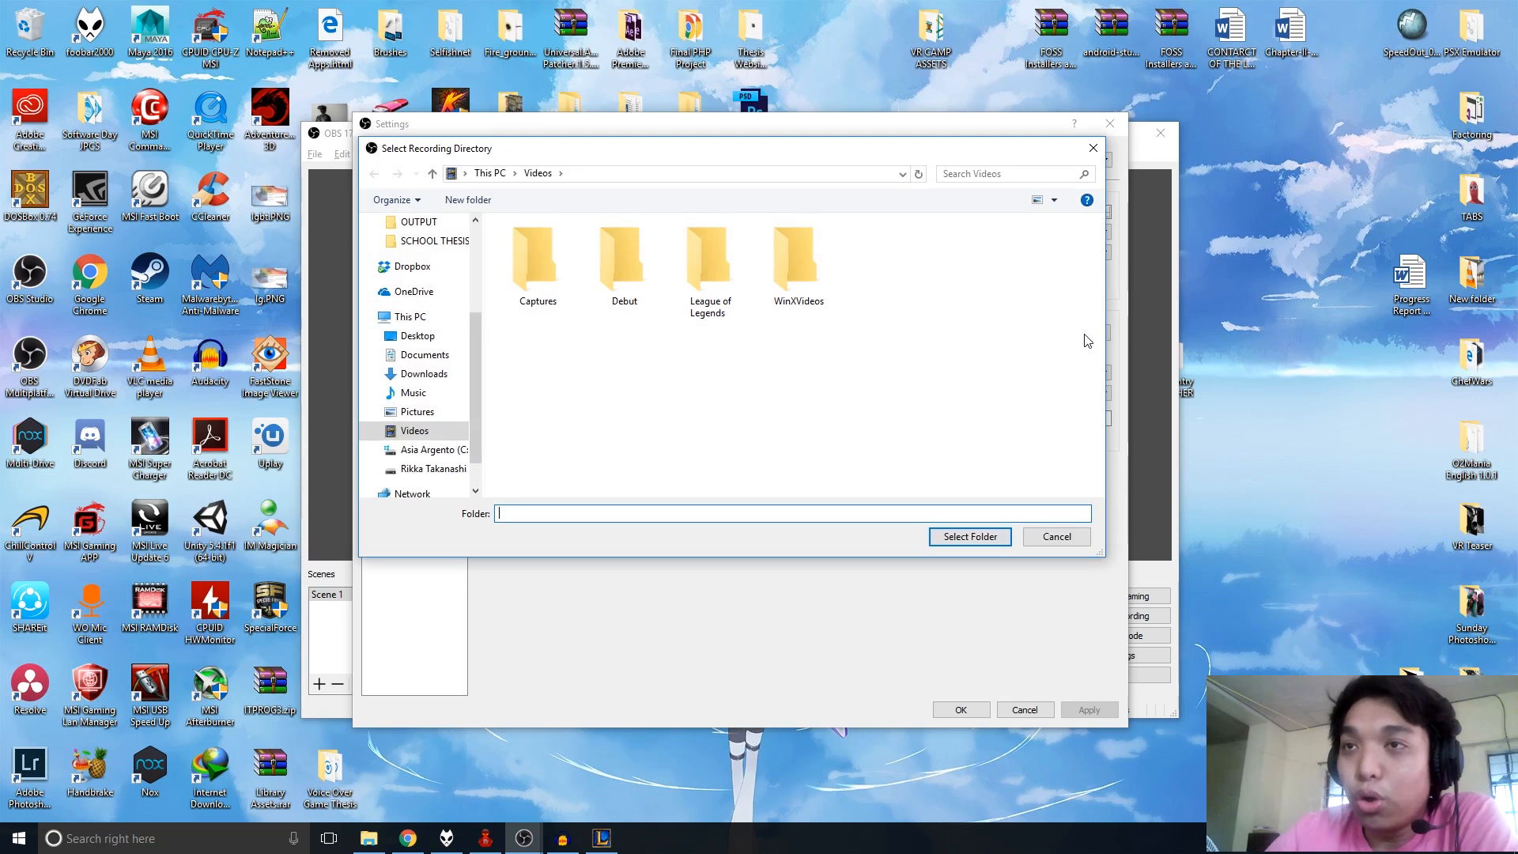
left_click(1045, 536)
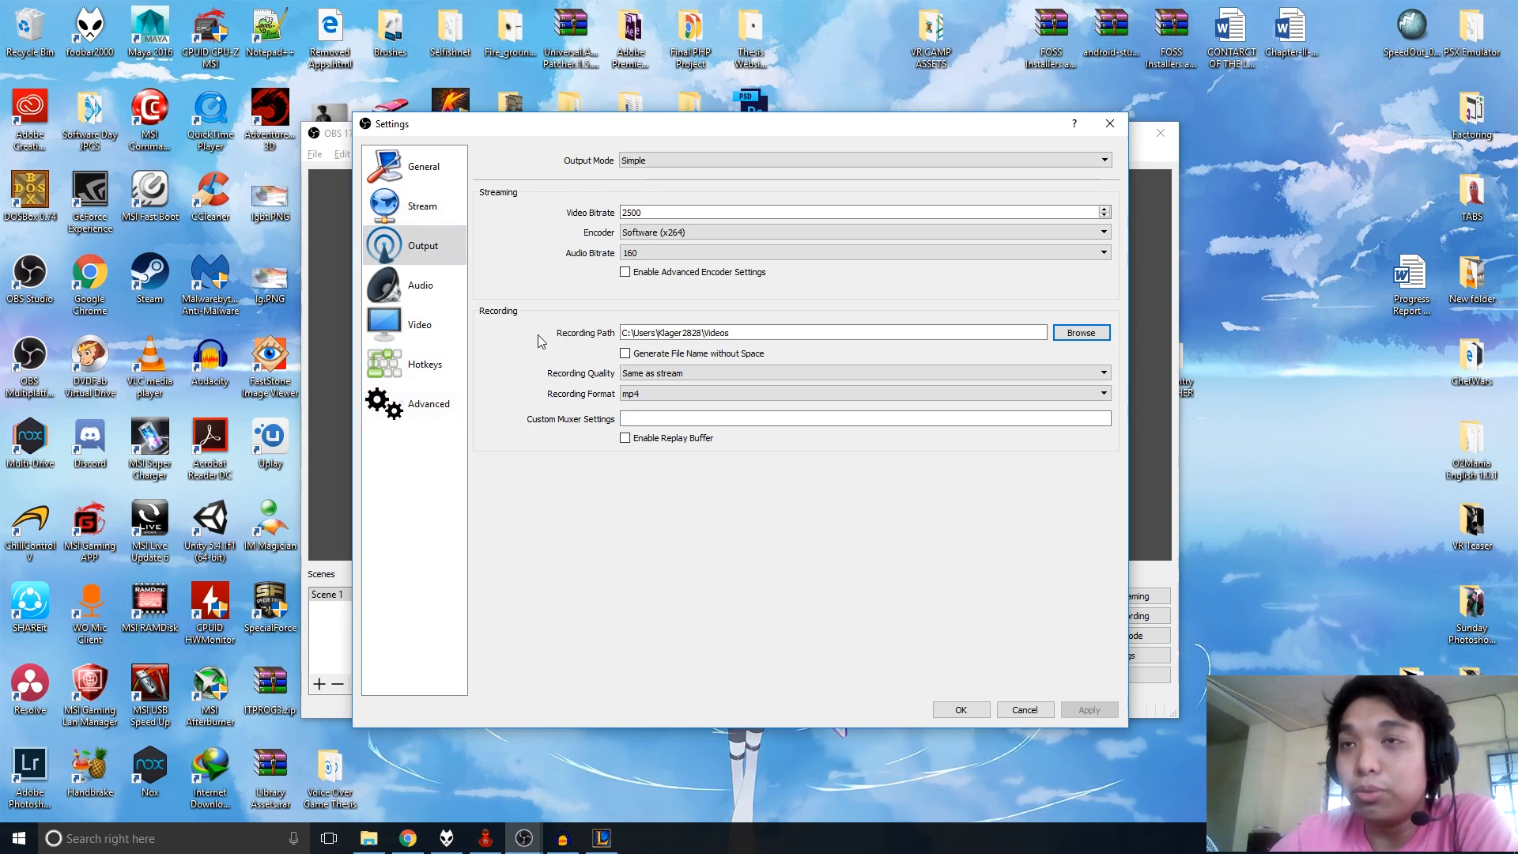
Step: Copy the base canvas resolution into the output (scaled) resolution, setting it to 1920x1080
left_click(457, 338)
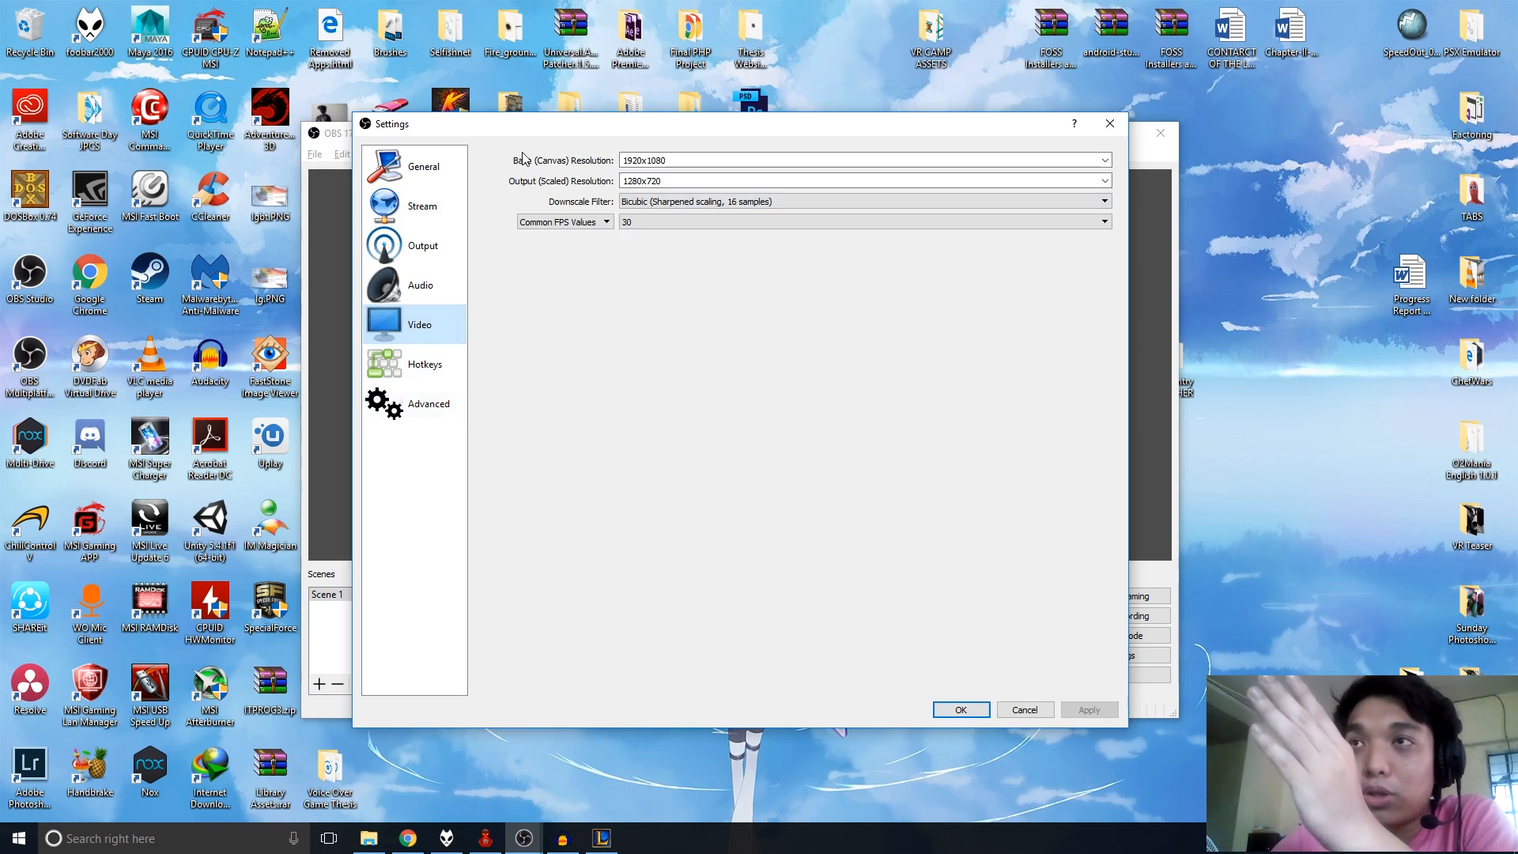
left_click(672, 161)
left_click_drag(673, 161, 620, 163)
key("ctrl+c")
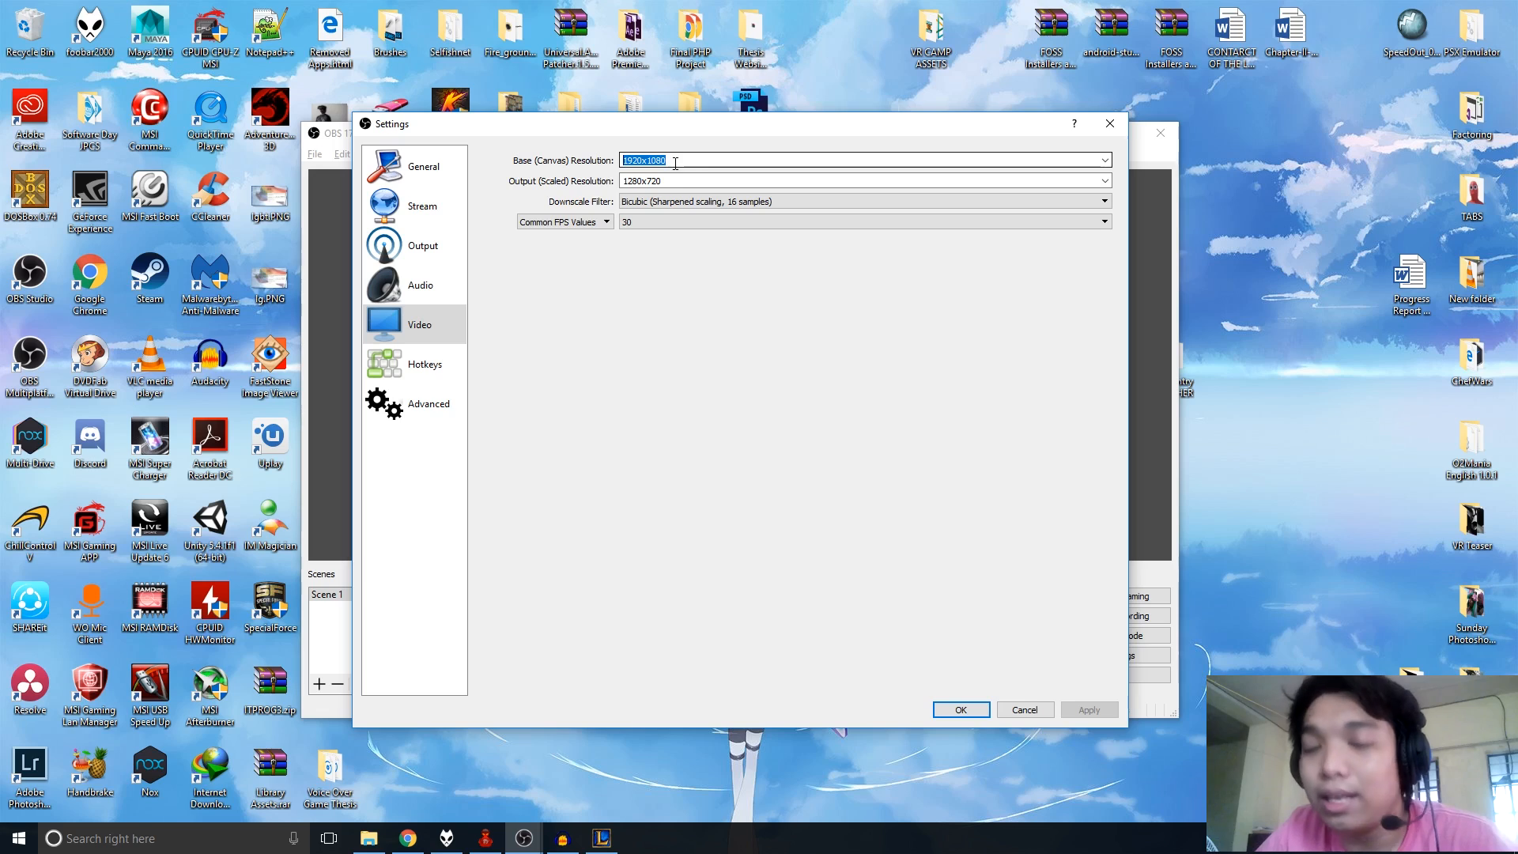
left_click_drag(677, 179, 461, 172)
key("ctrl+v")
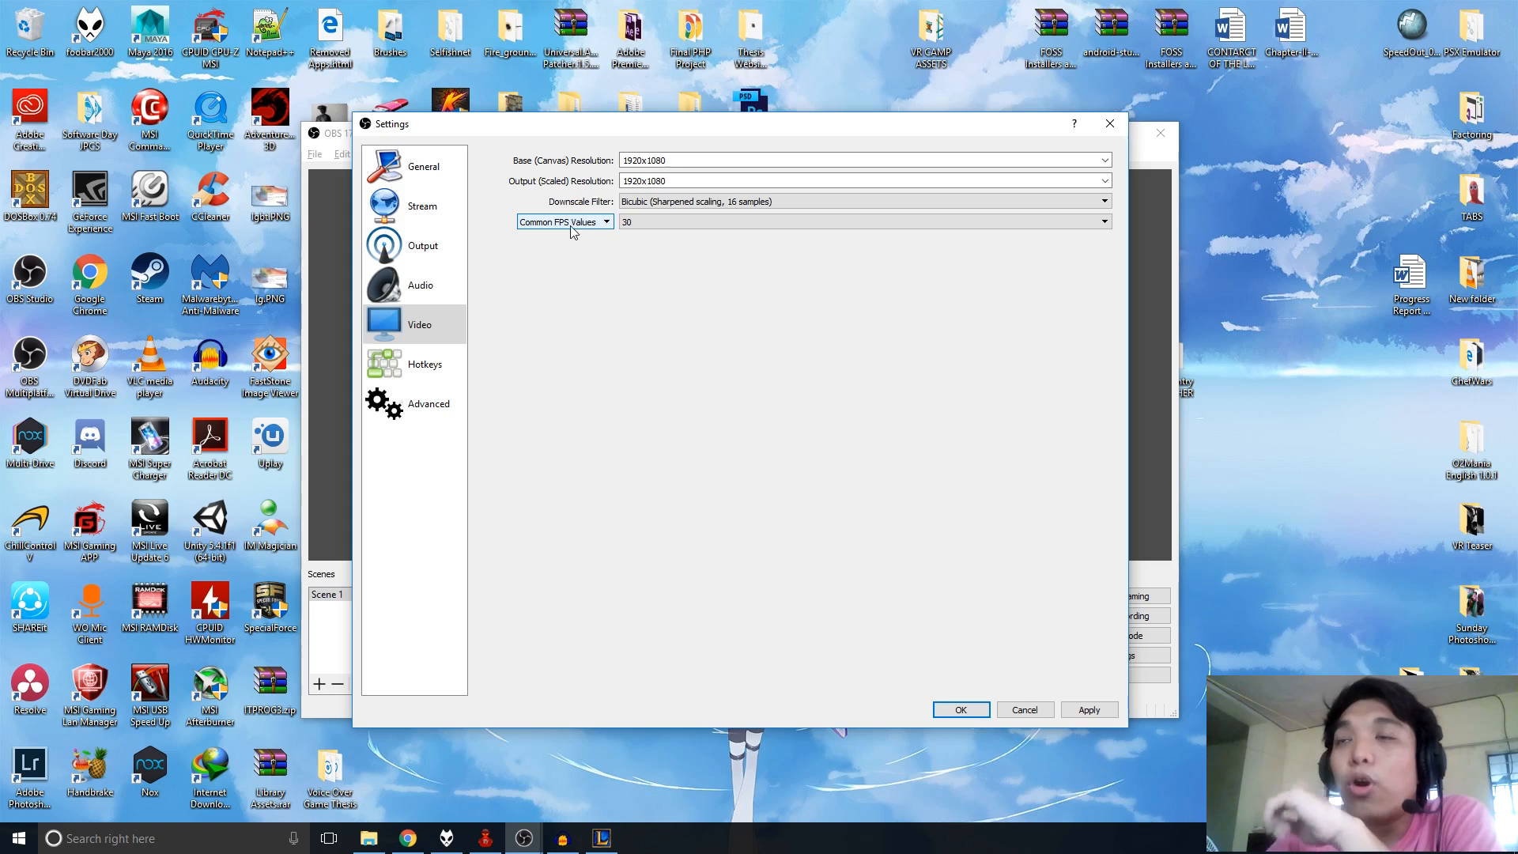
Step: Review the available Common FPS Values and Downscale Filter options in the video settings, and close the settings without applying changes
left_click(640, 225)
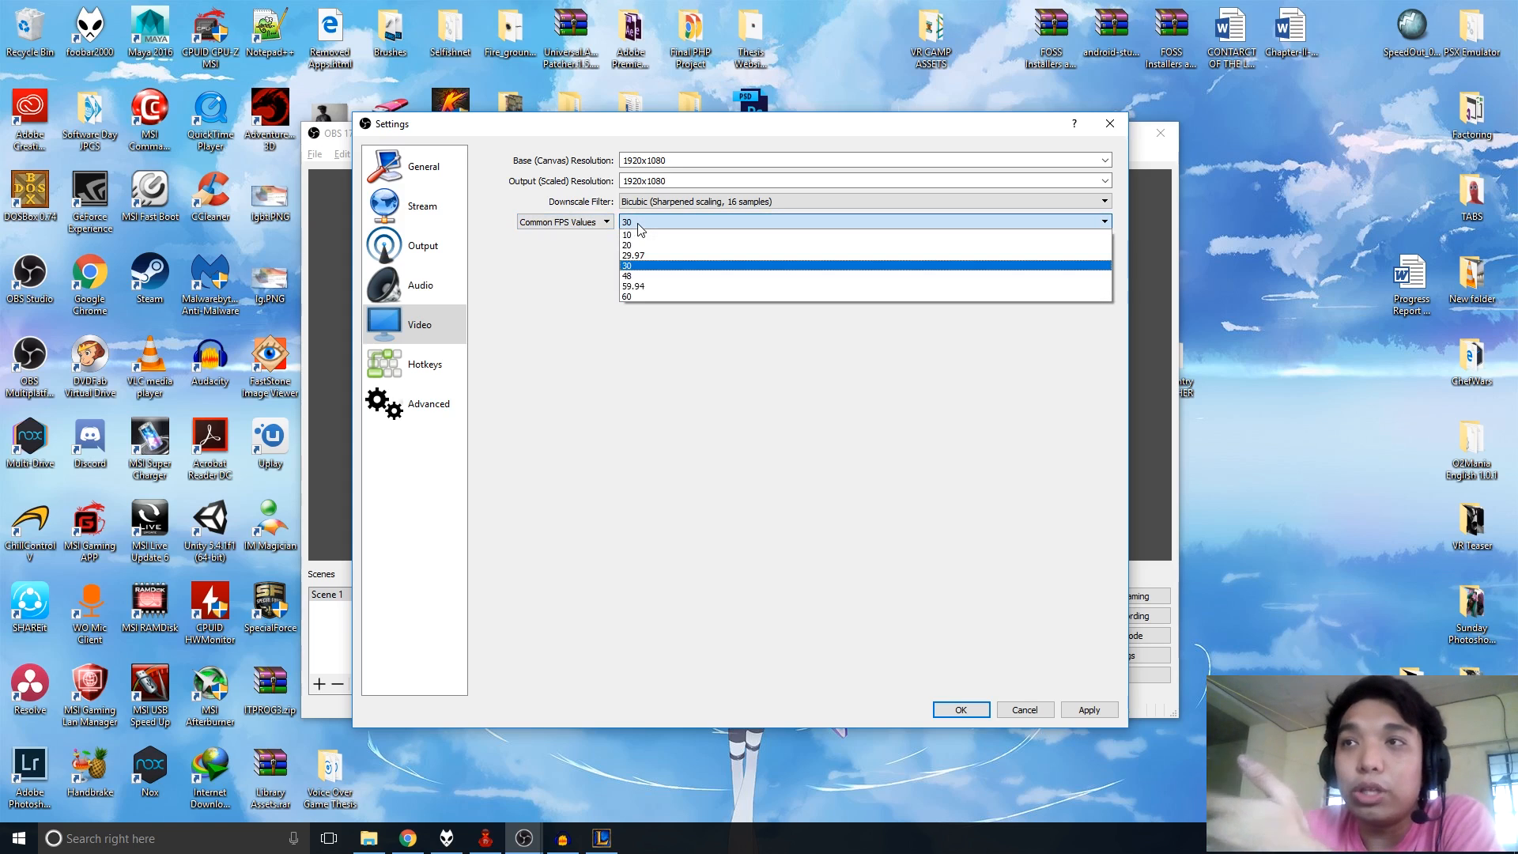
left_click(646, 225)
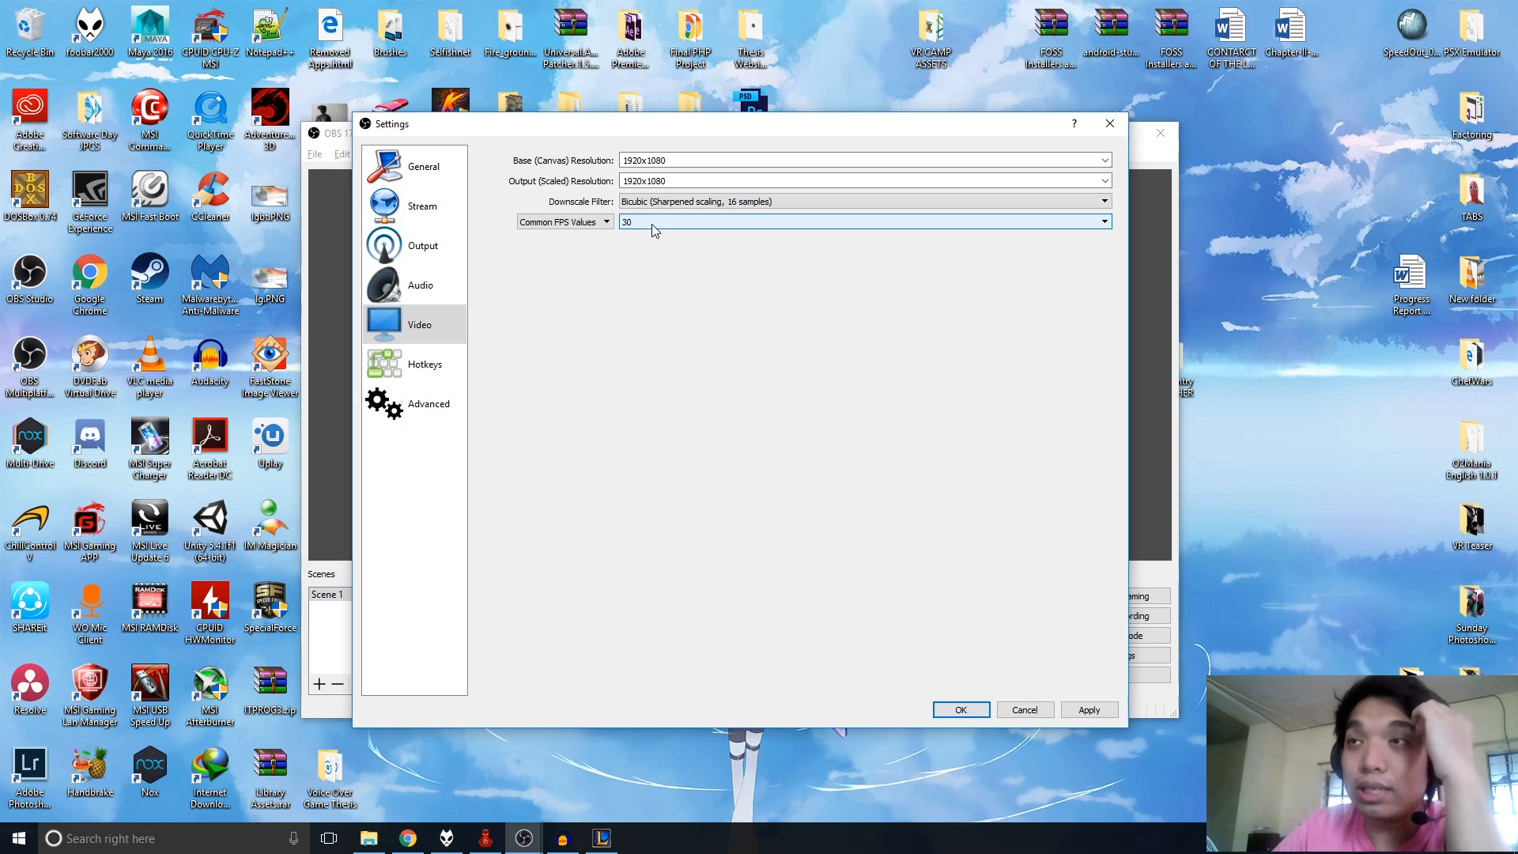
left_click(653, 225)
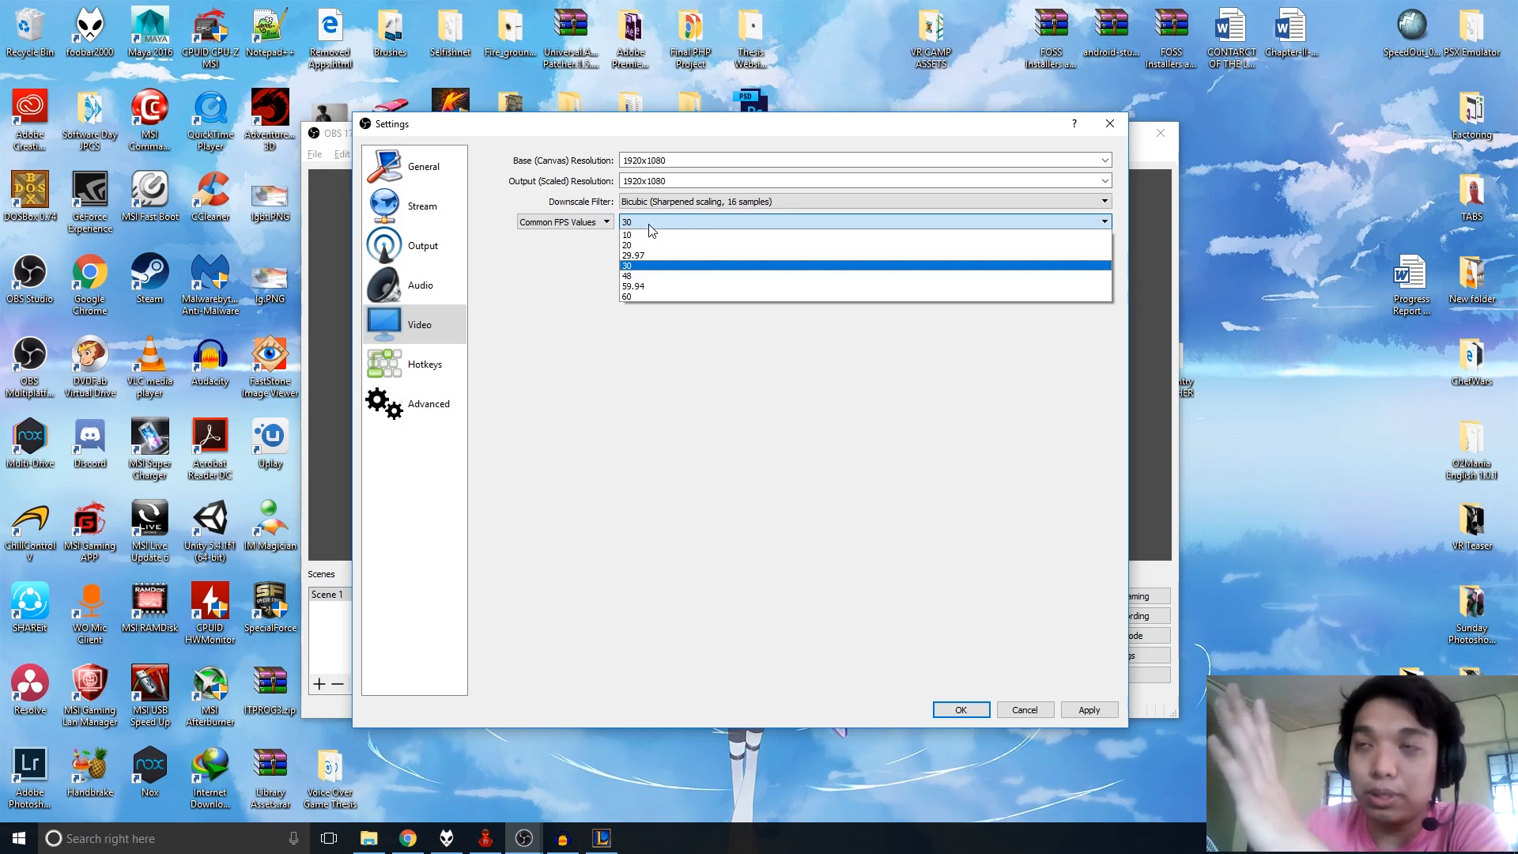
left_click(652, 225)
left_click(706, 201)
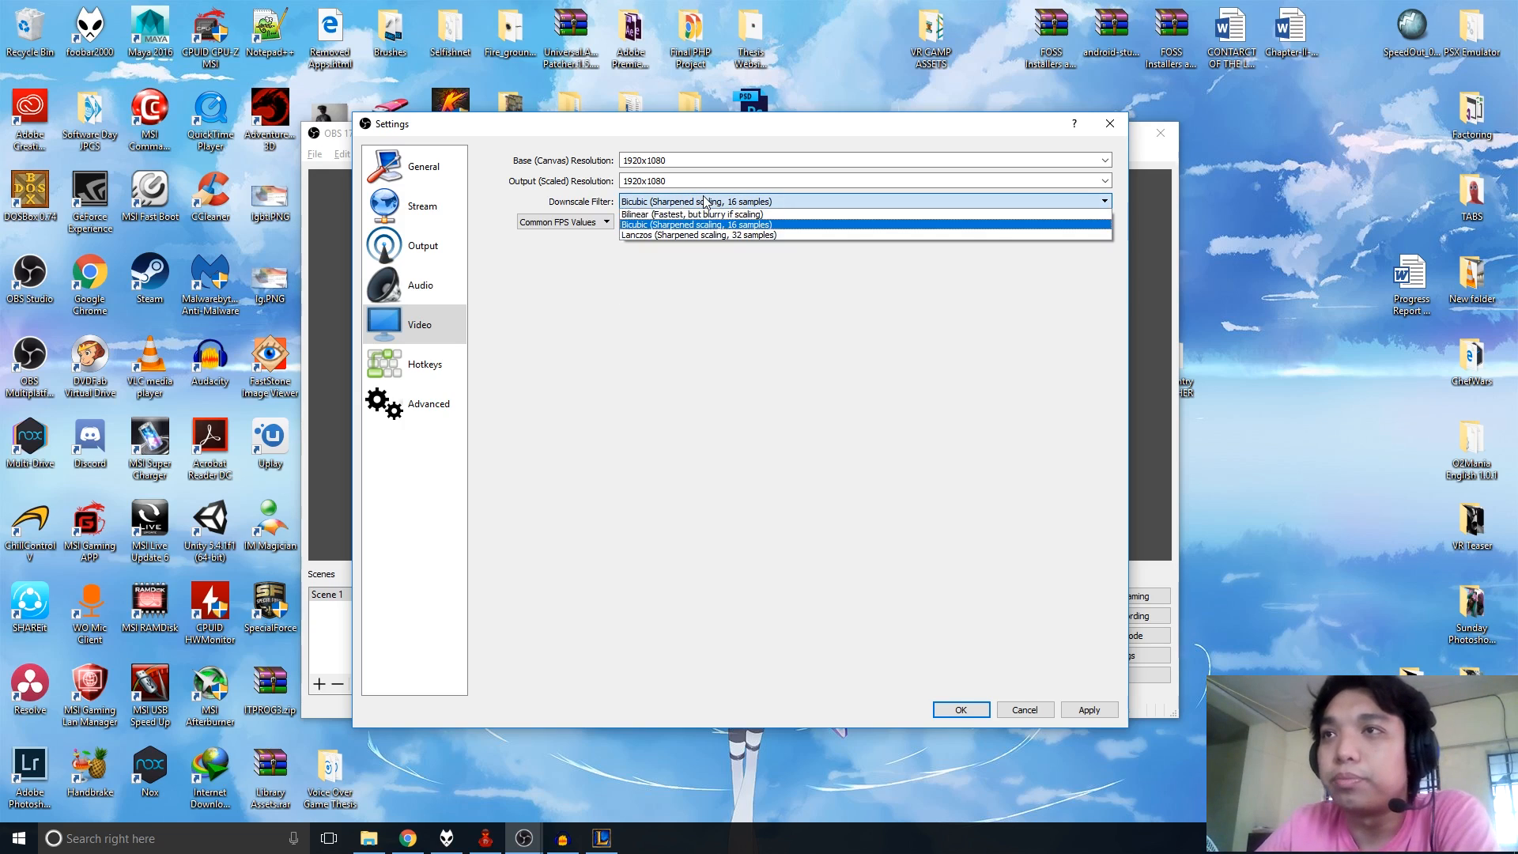
left_click(706, 225)
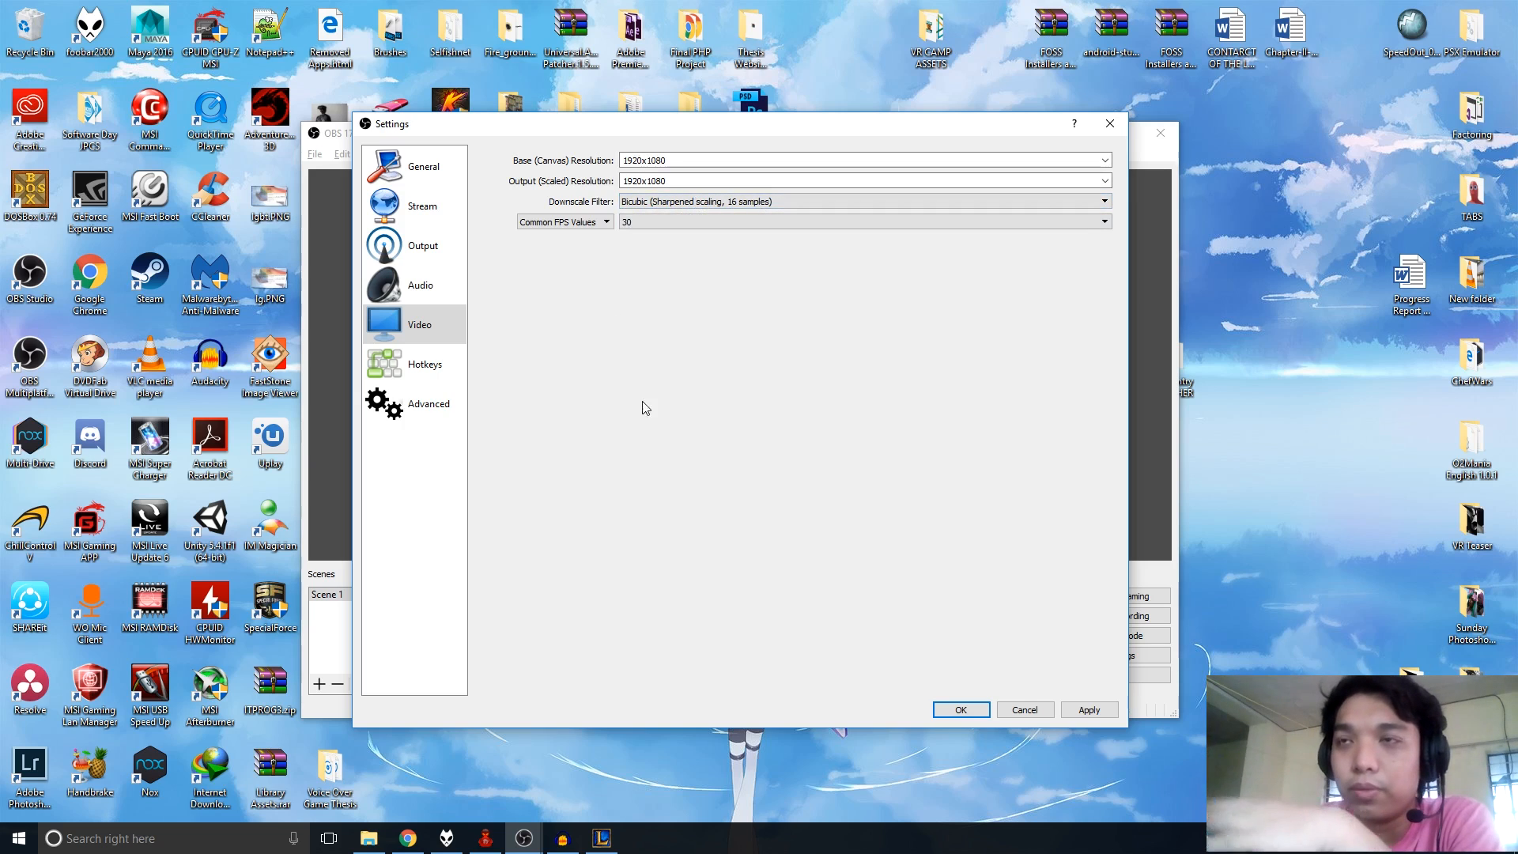
left_click(1021, 712)
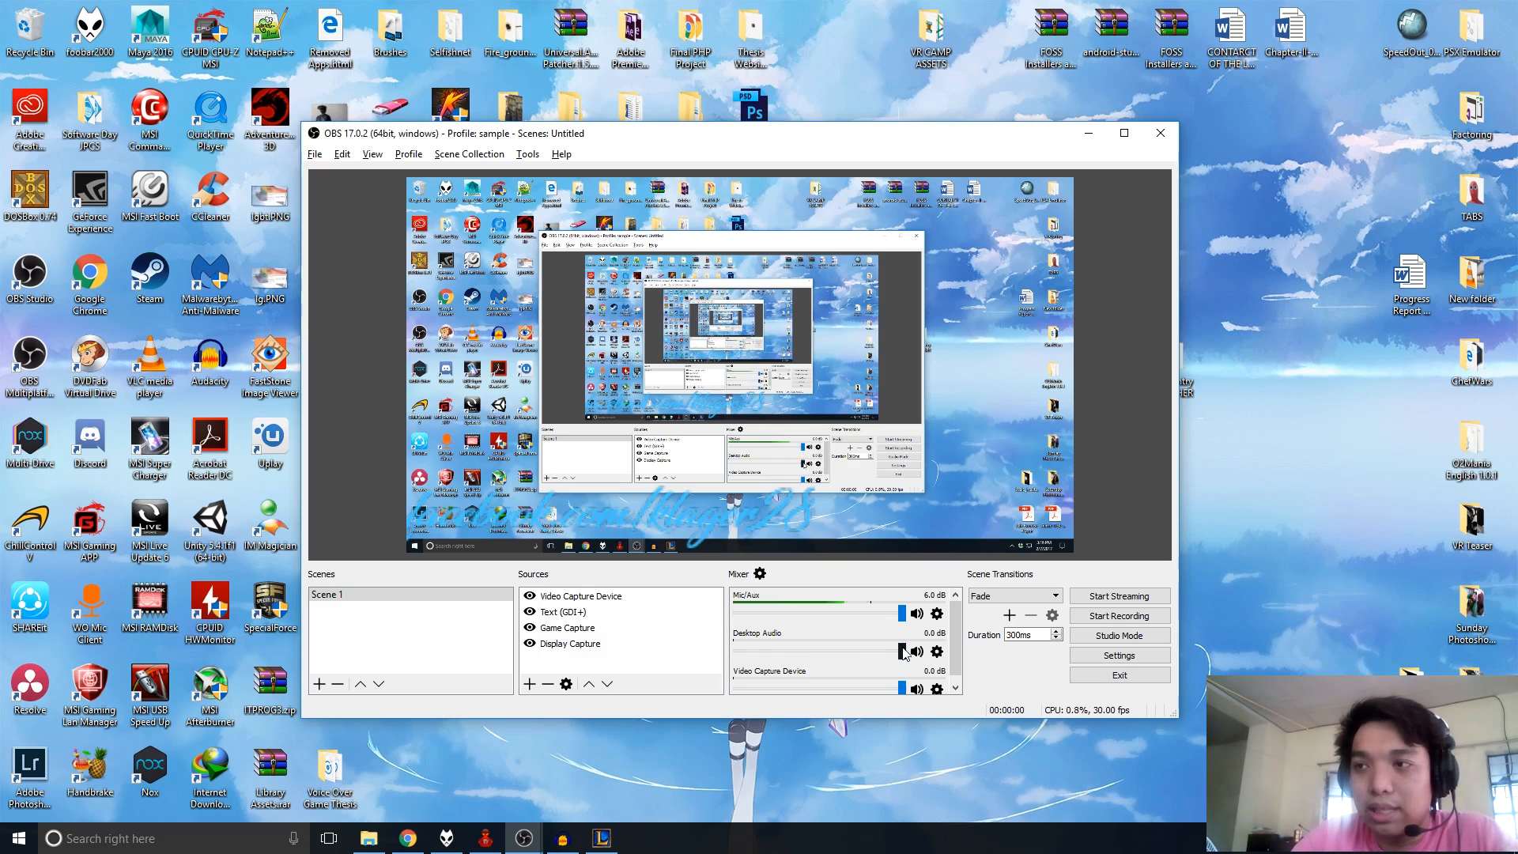
Step: Set the Desktop Audio level in the mixer to 0.0 dB and look over the other audio channels
left_click_drag(901, 651, 959, 659)
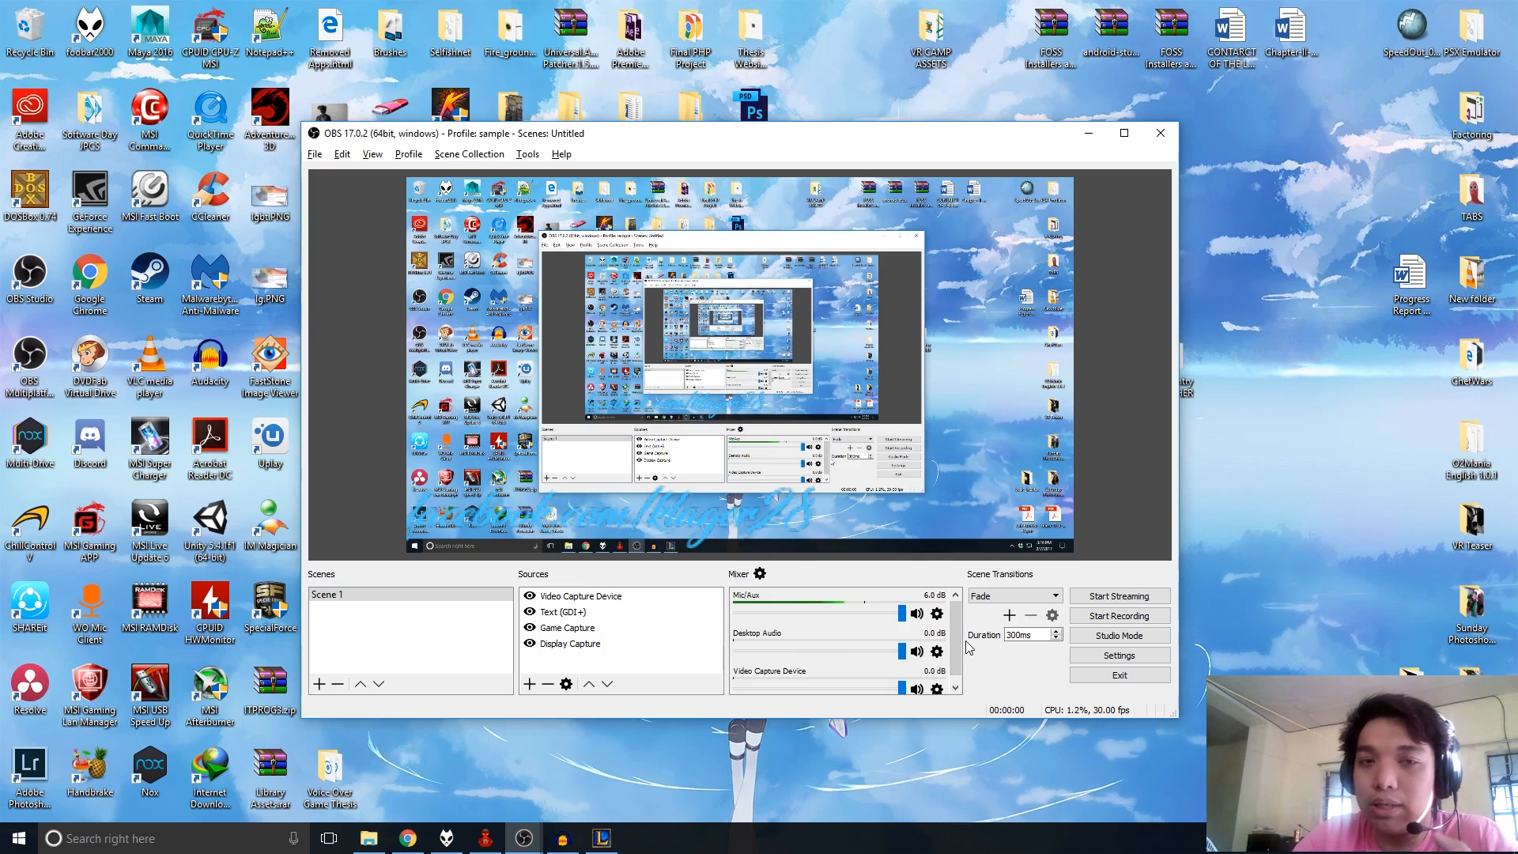
scroll(953, 626, "down", 1)
scroll(955, 626, "up", 1)
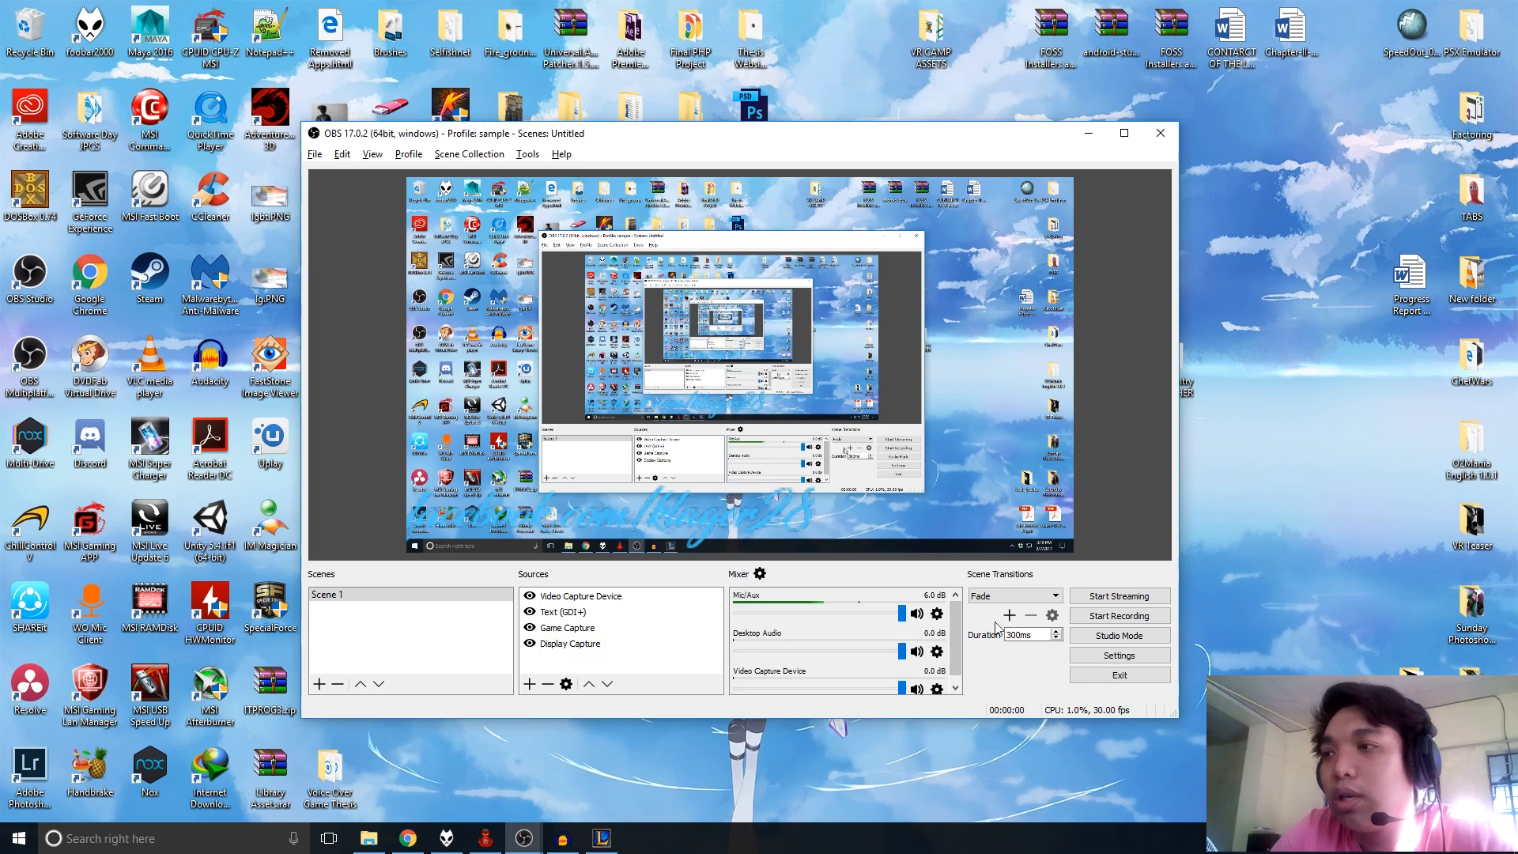
Step: Record a short test clip of Scene 1 and stop the recording
left_click(1122, 617)
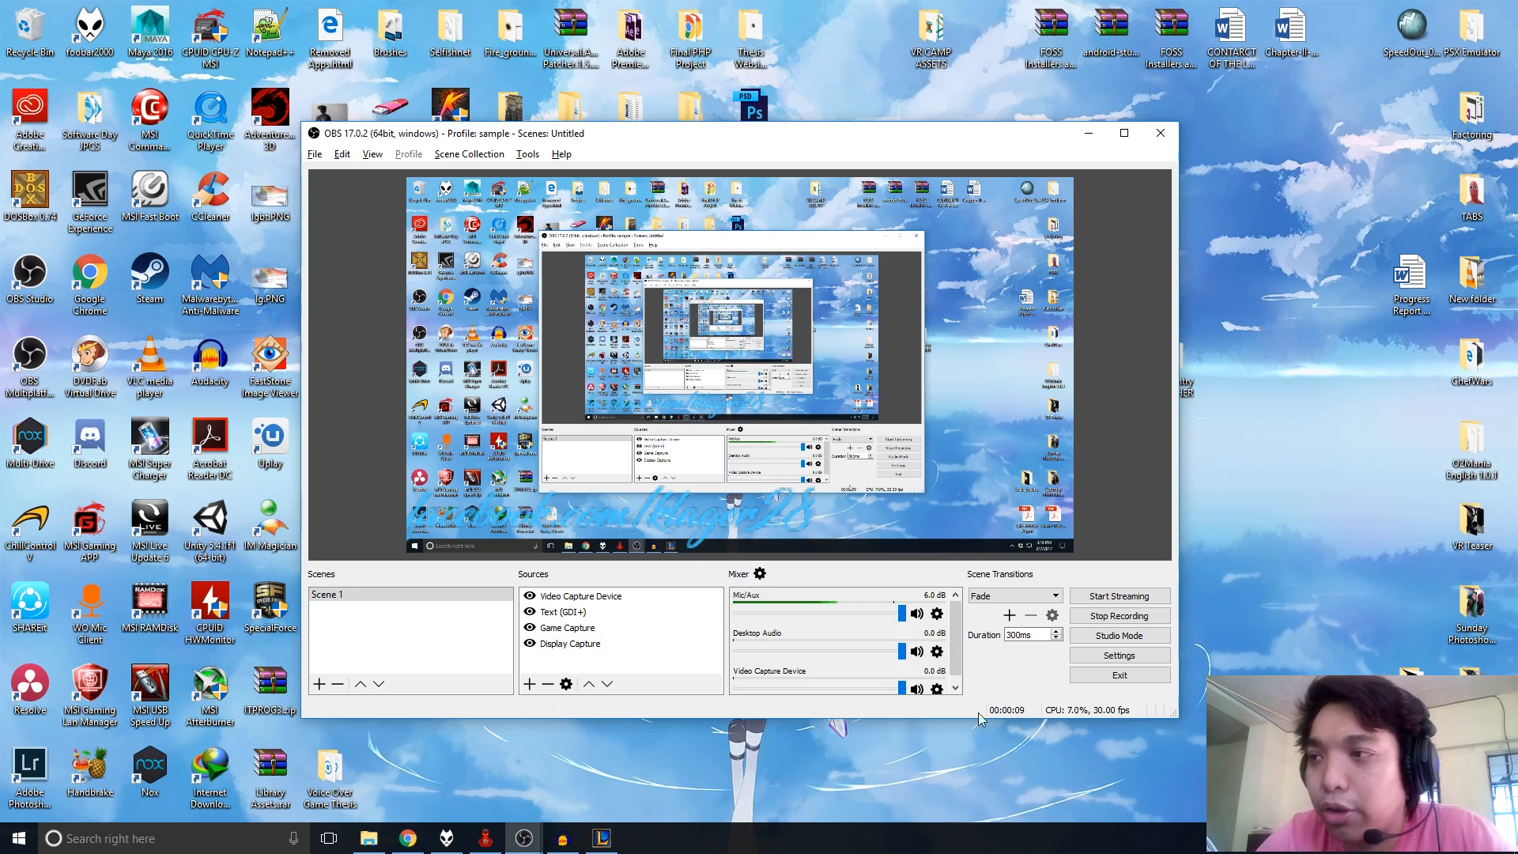
left_click(1115, 622)
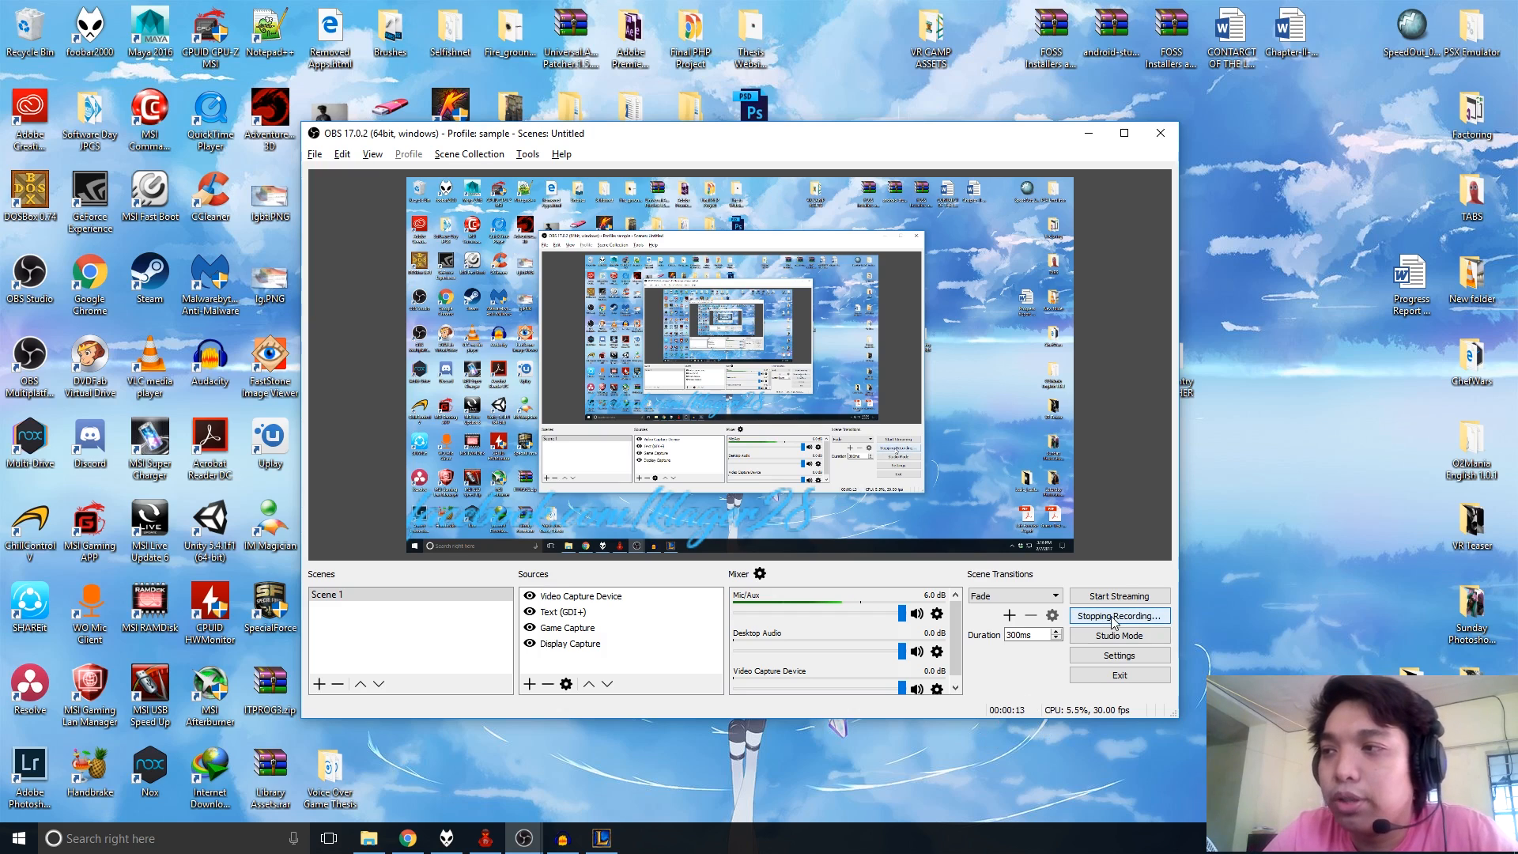
Step: Check the Videos folder in File Explorer for the recorded MP4 files, and minimize its window to return to OBS
left_click(369, 838)
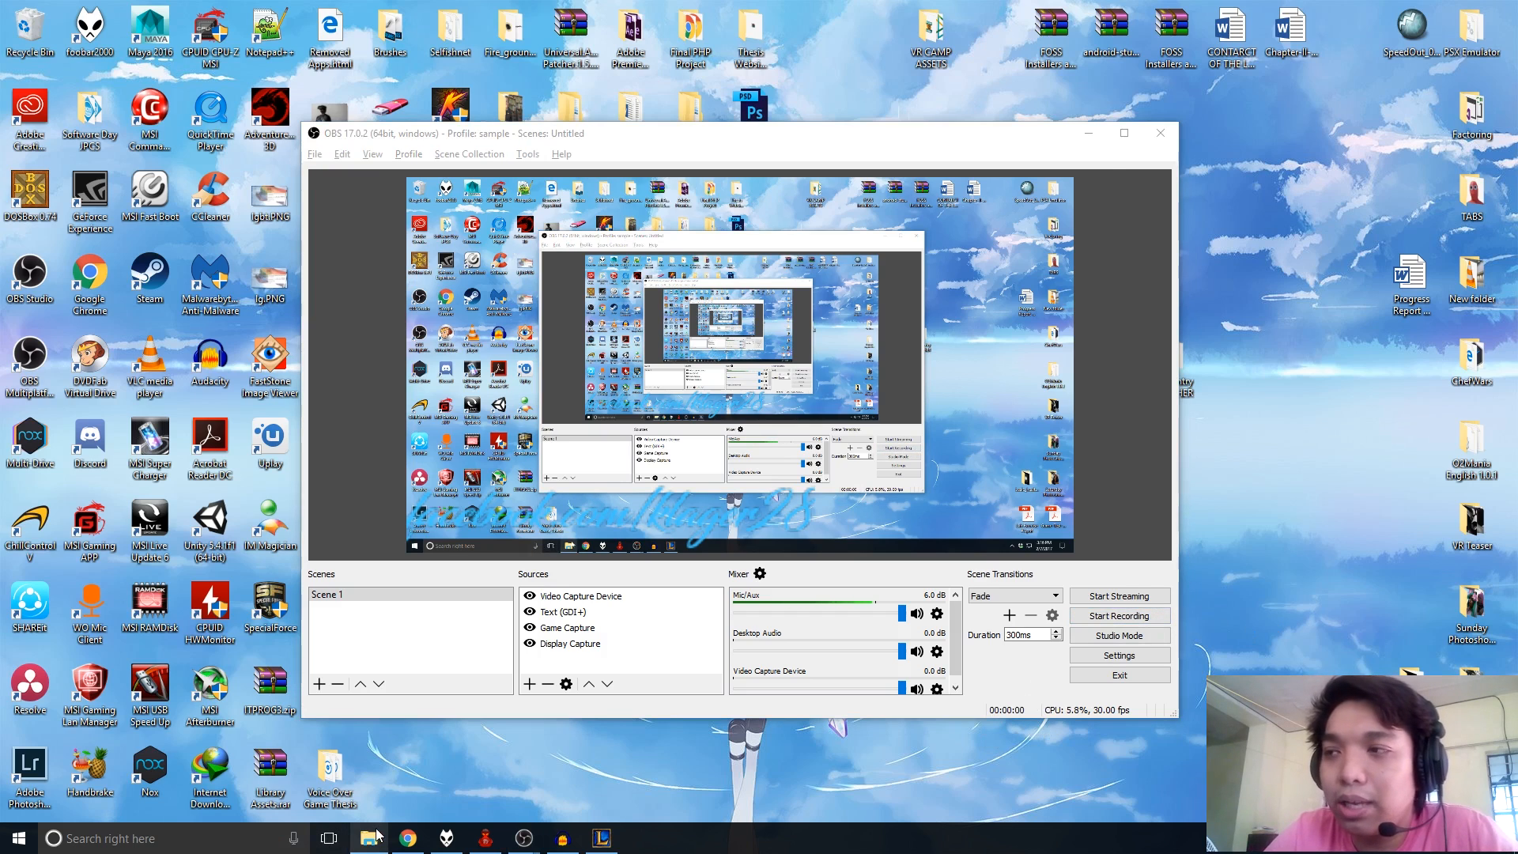
left_click(1018, 555)
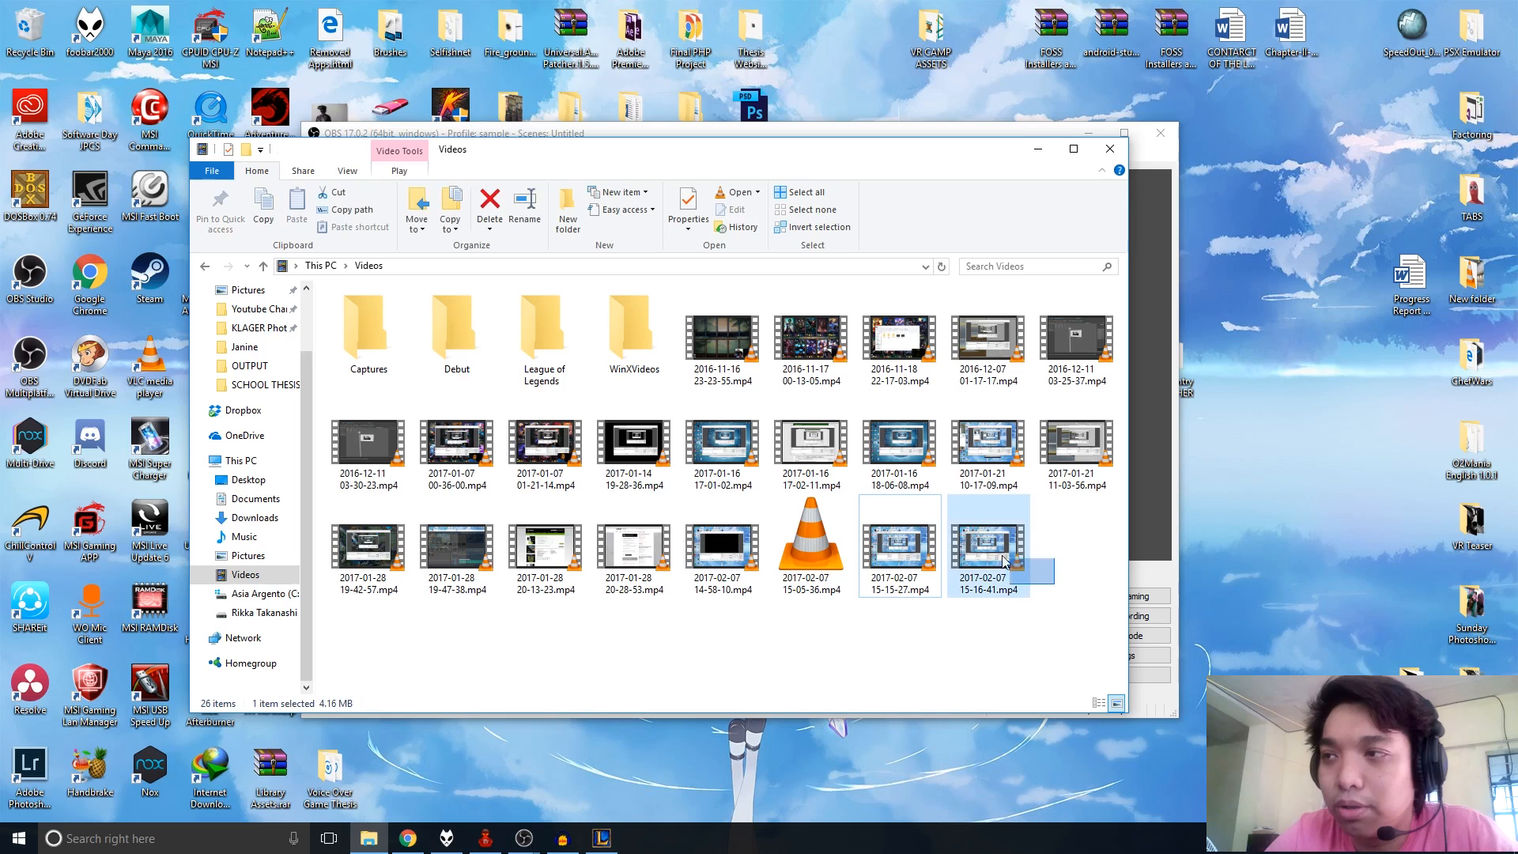
left_click_drag(1069, 565, 382, 278)
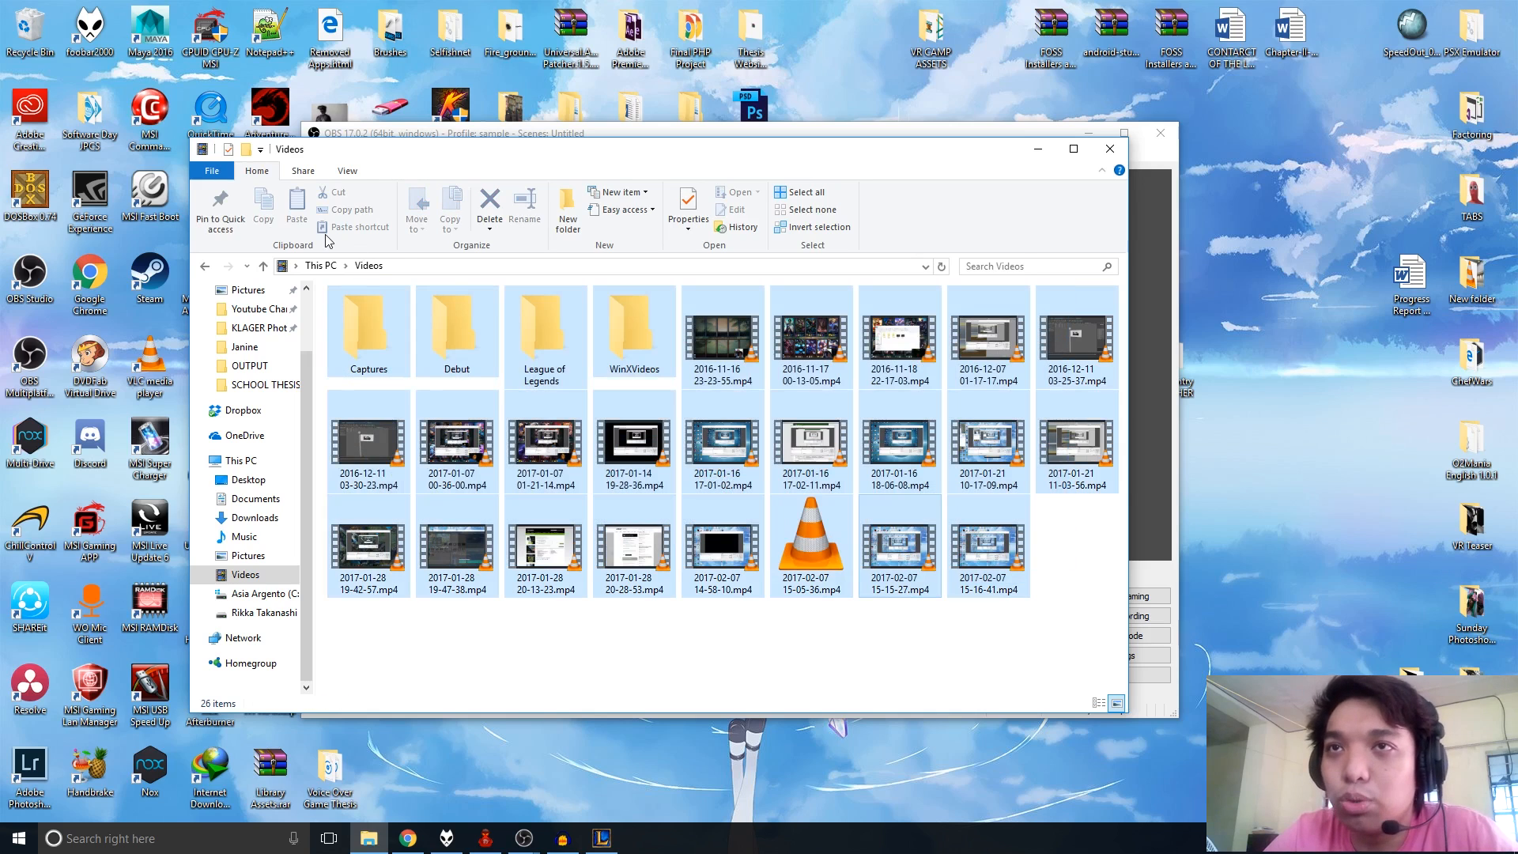
double_click(420, 265)
left_click(624, 633)
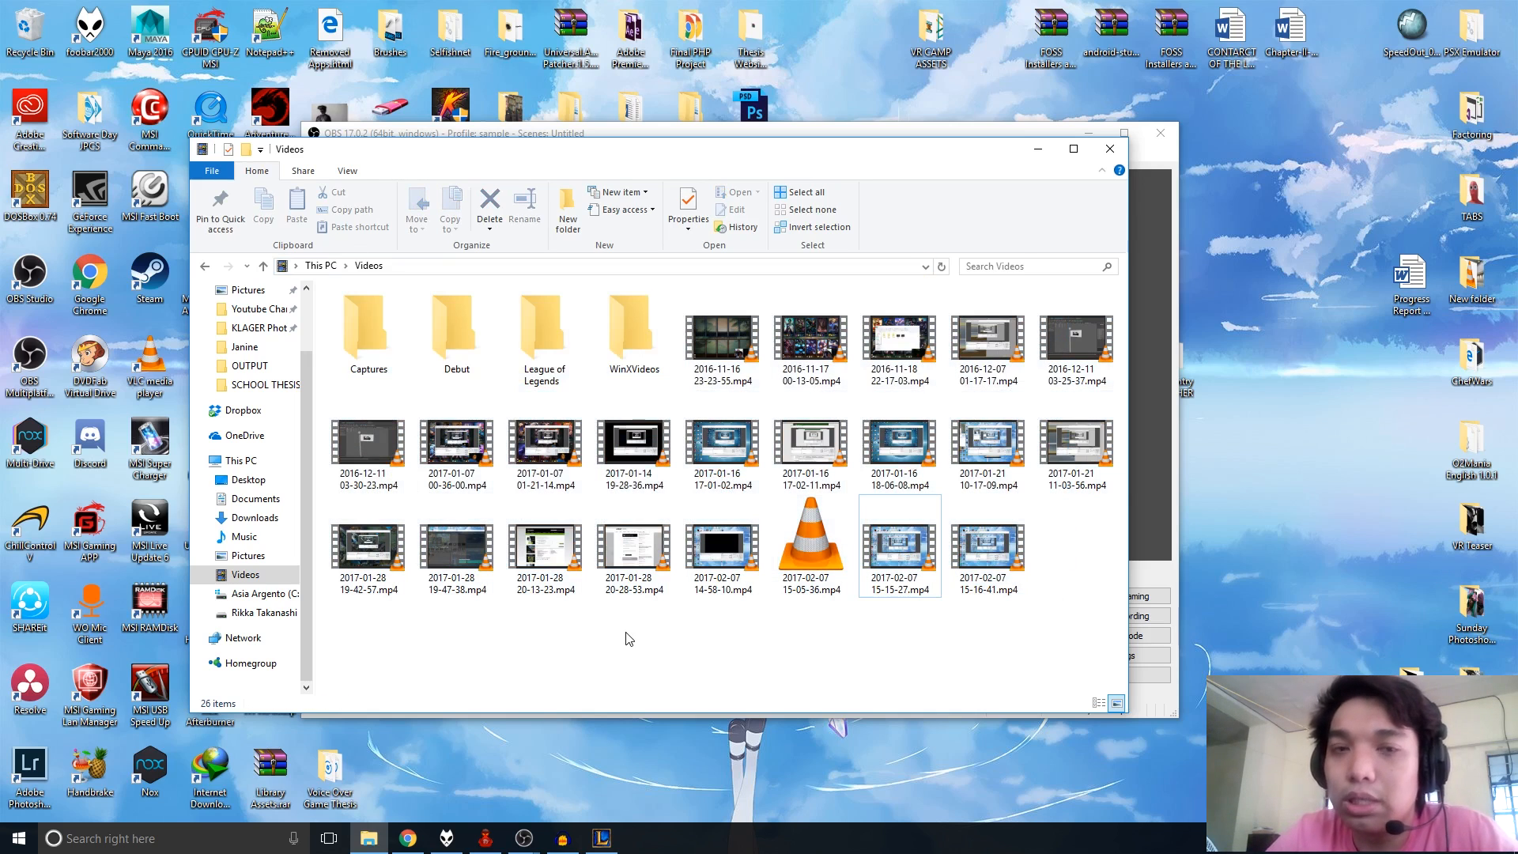
left_click(1038, 149)
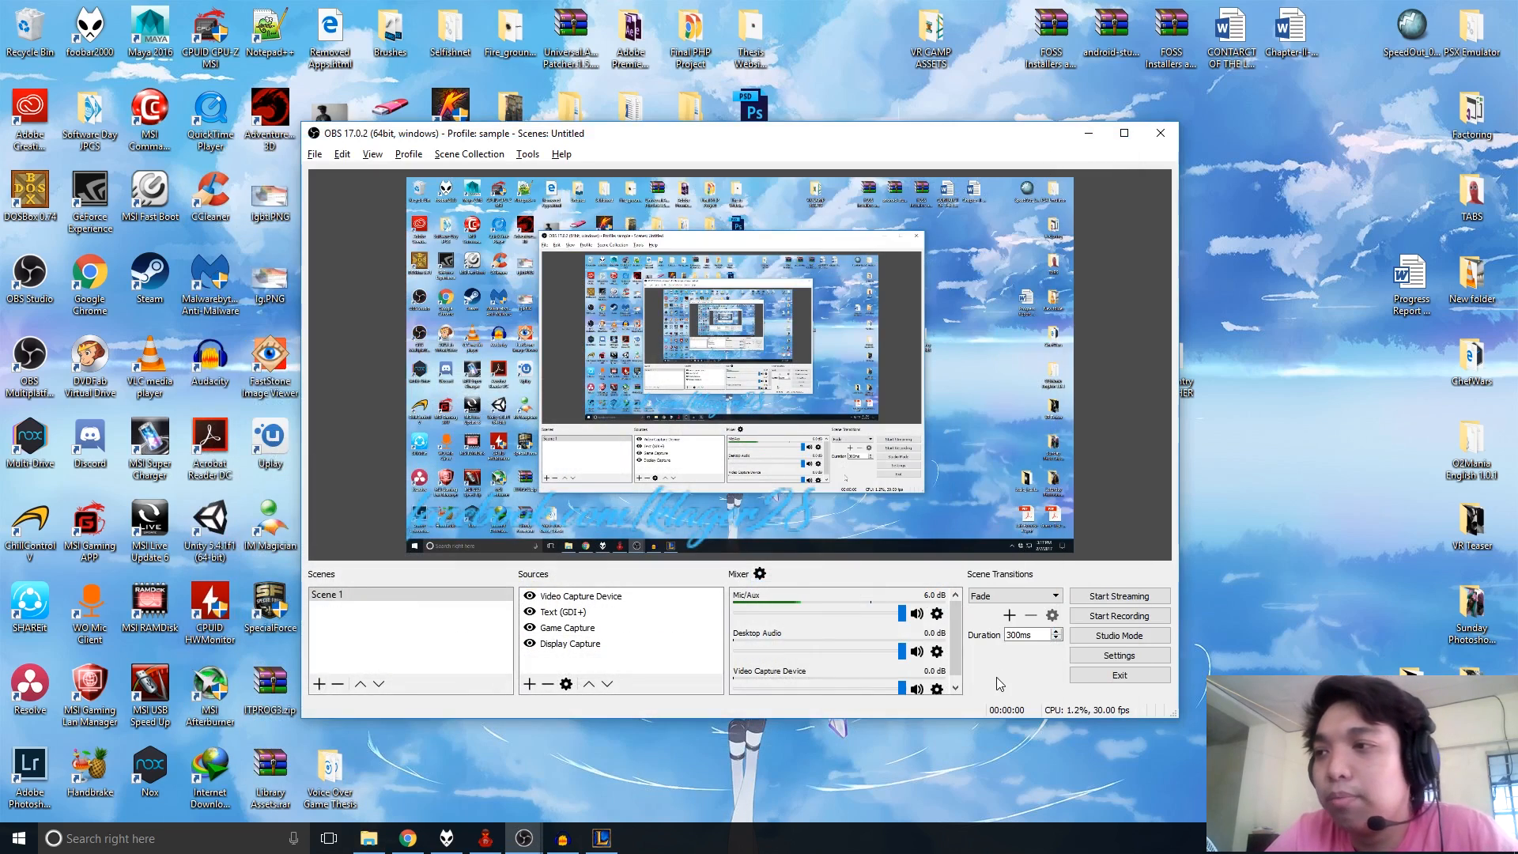